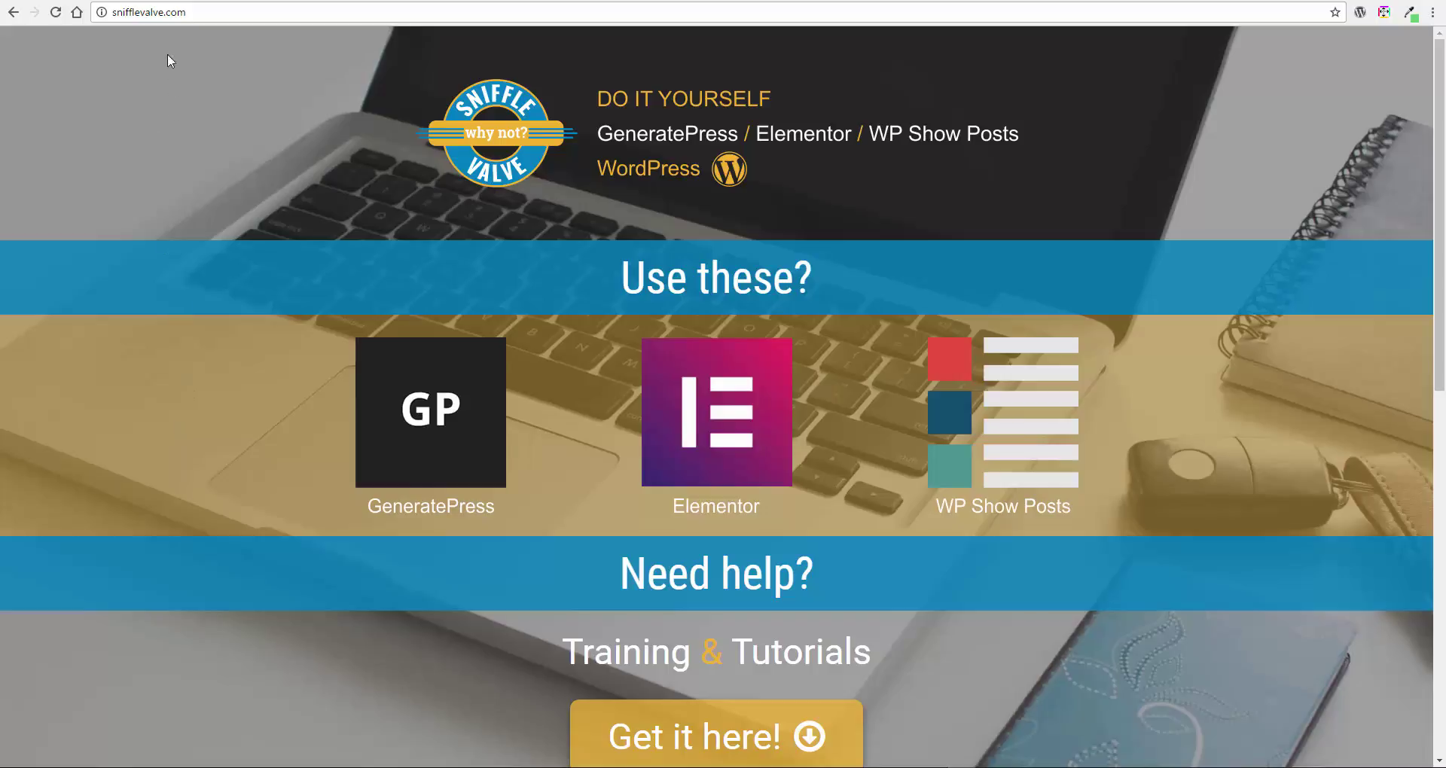
# - Switch to the local WordPress admin site and review the list of installed plugins
pyautogui.click(144, 0)
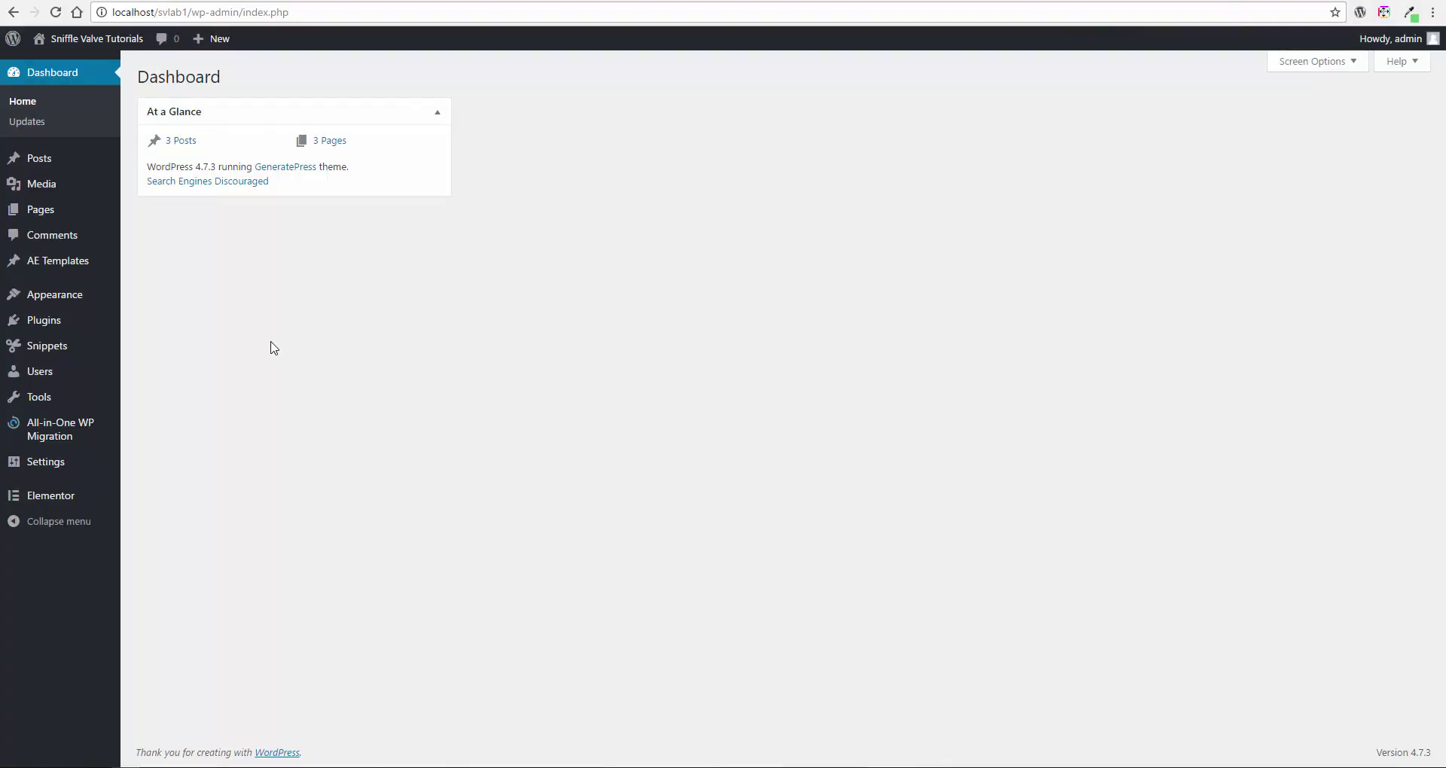
pyautogui.moveTo(66, 272)
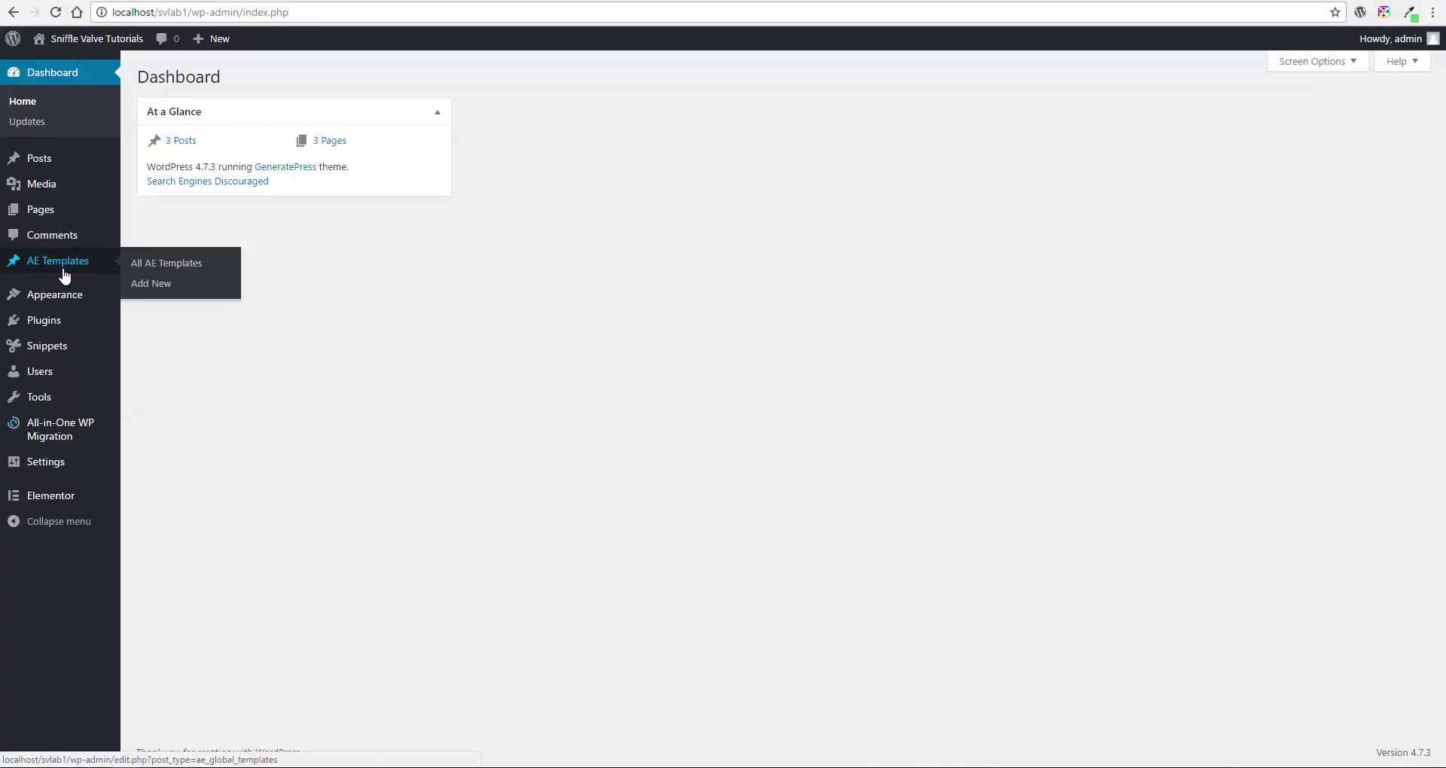
pyautogui.moveTo(55, 378)
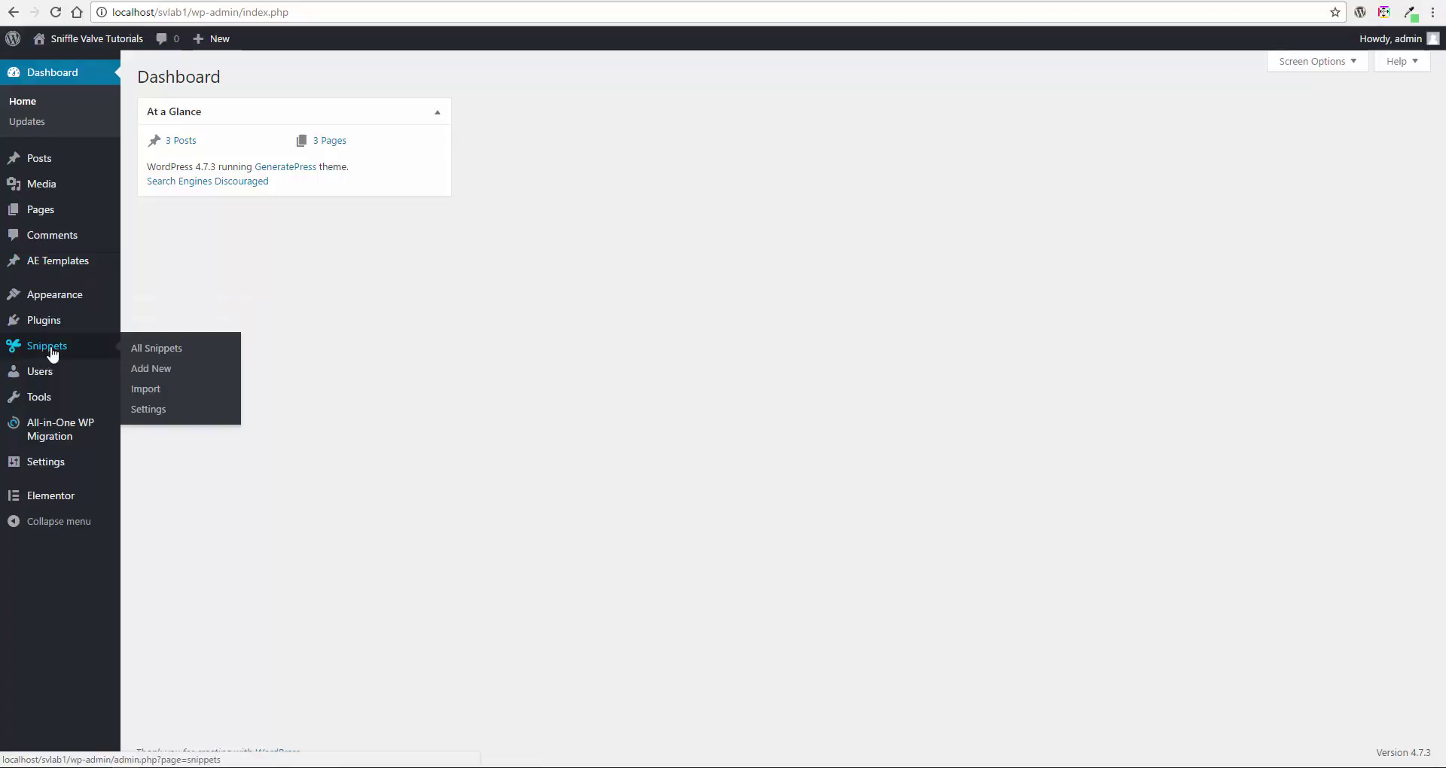
pyautogui.click(45, 324)
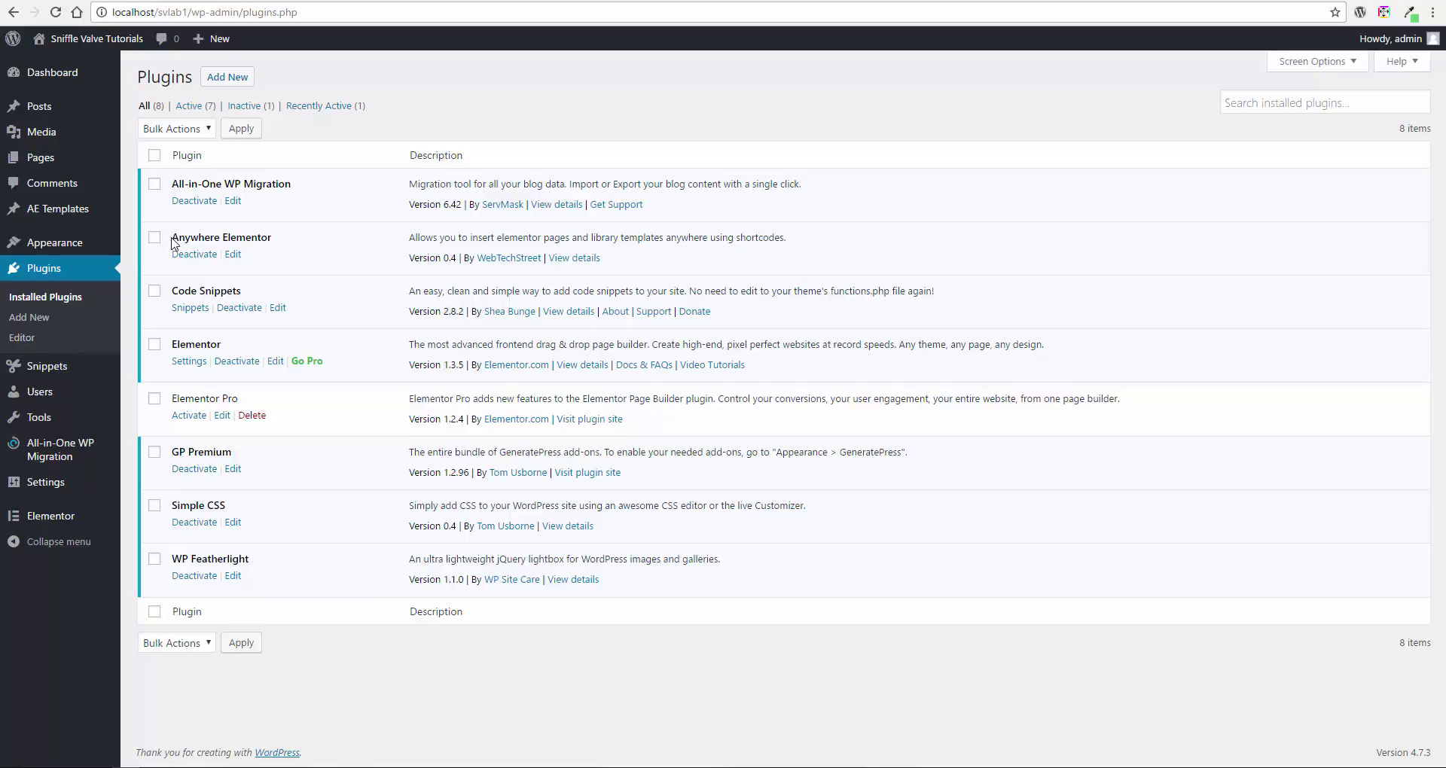
# - Start a new AE template and title it "ae-header-template"
pyautogui.click(80, 214)
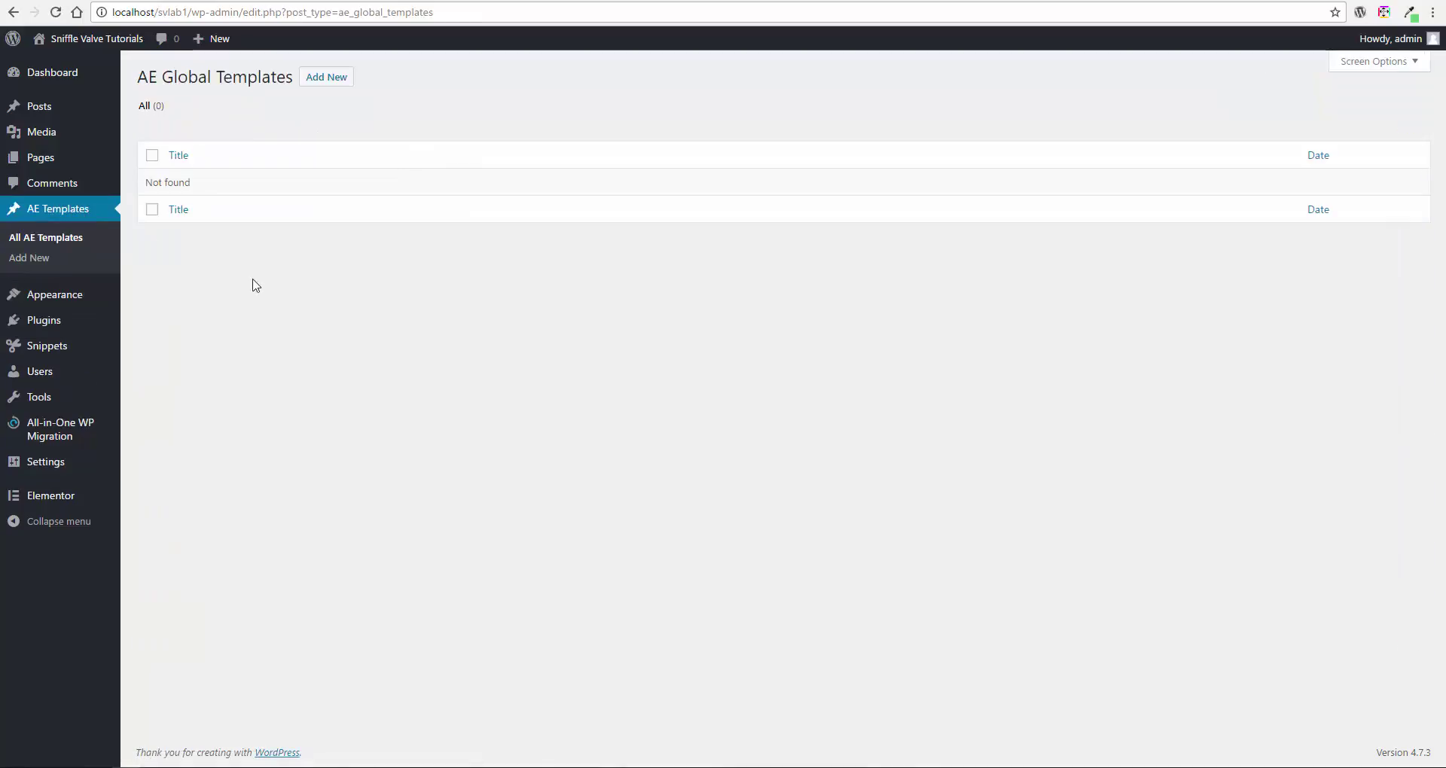
pyautogui.click(320, 81)
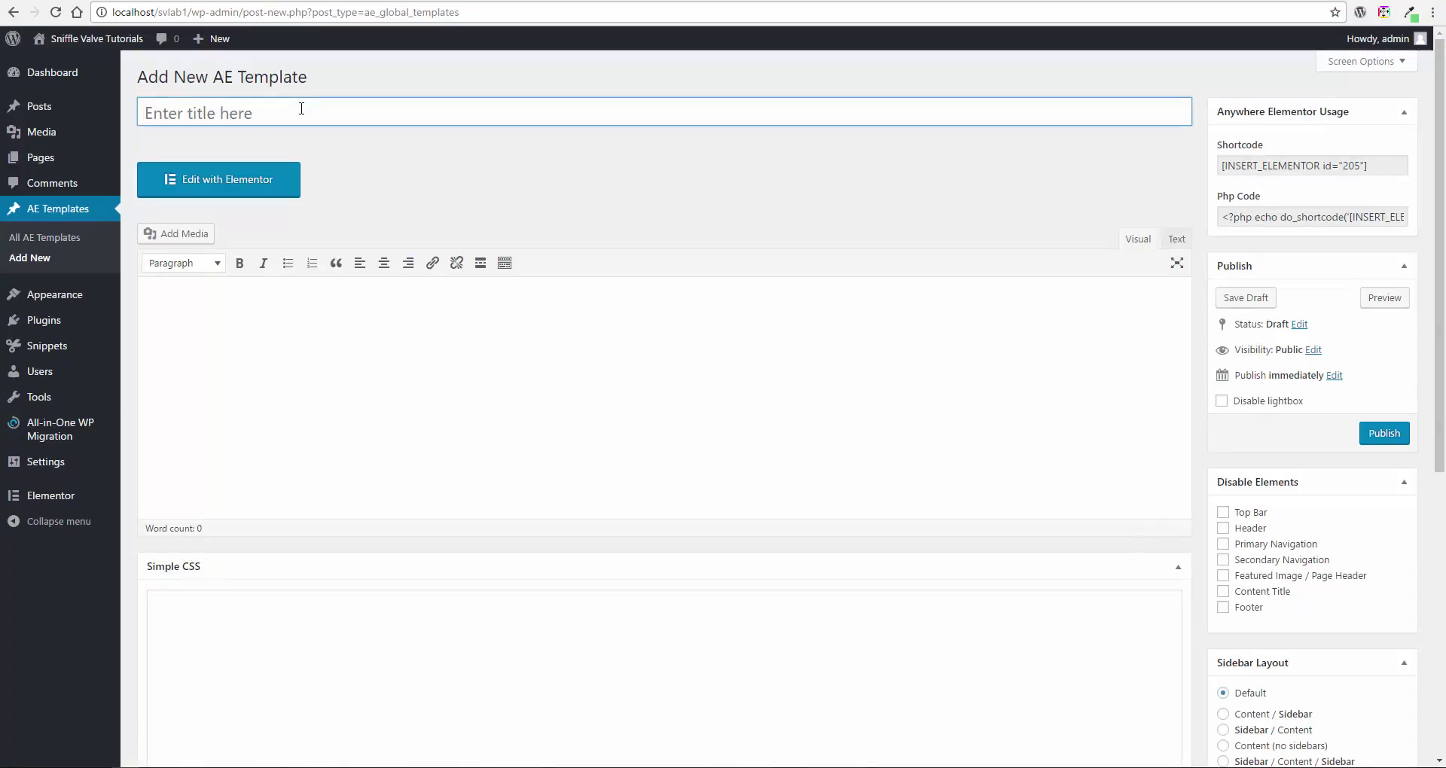
pyautogui.write('ae')
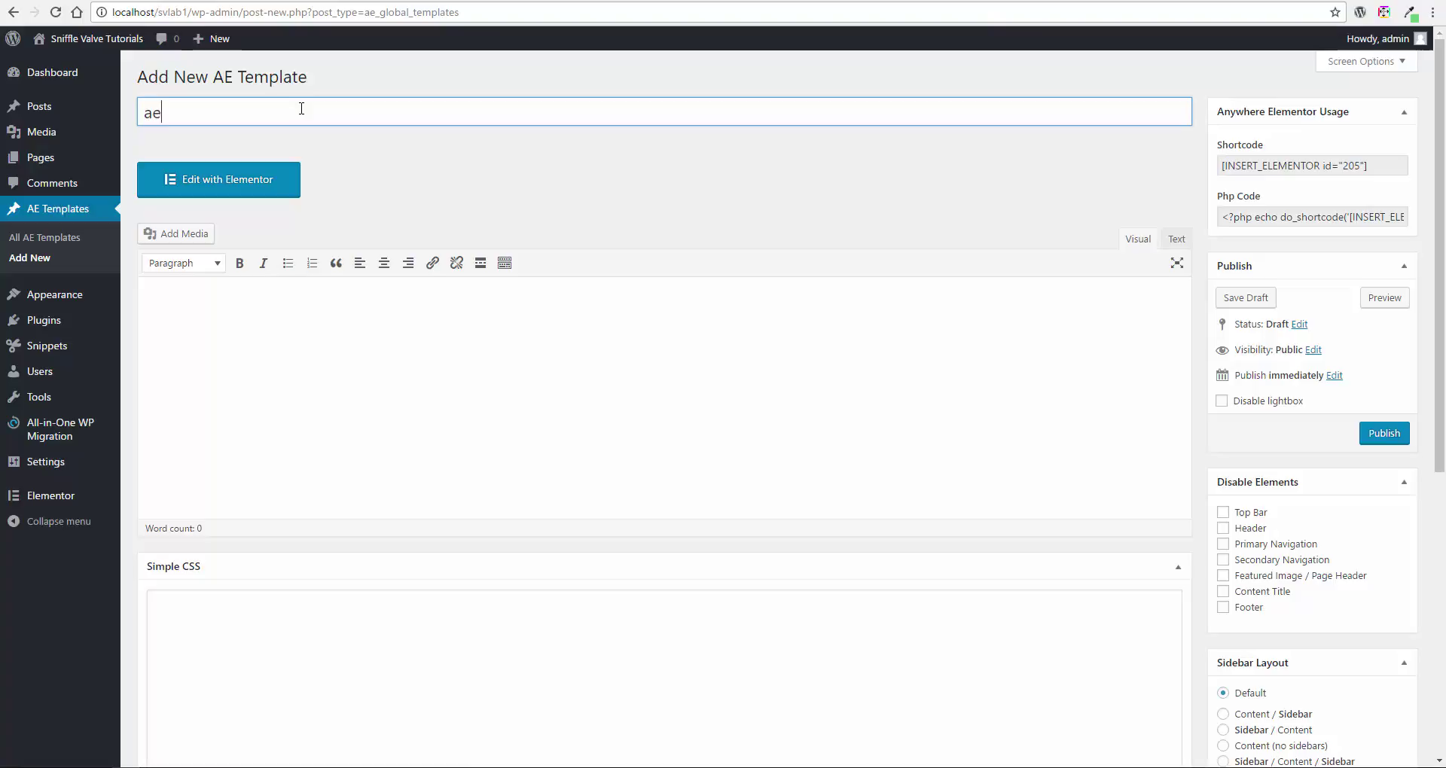
pyautogui.write('-header-templat')
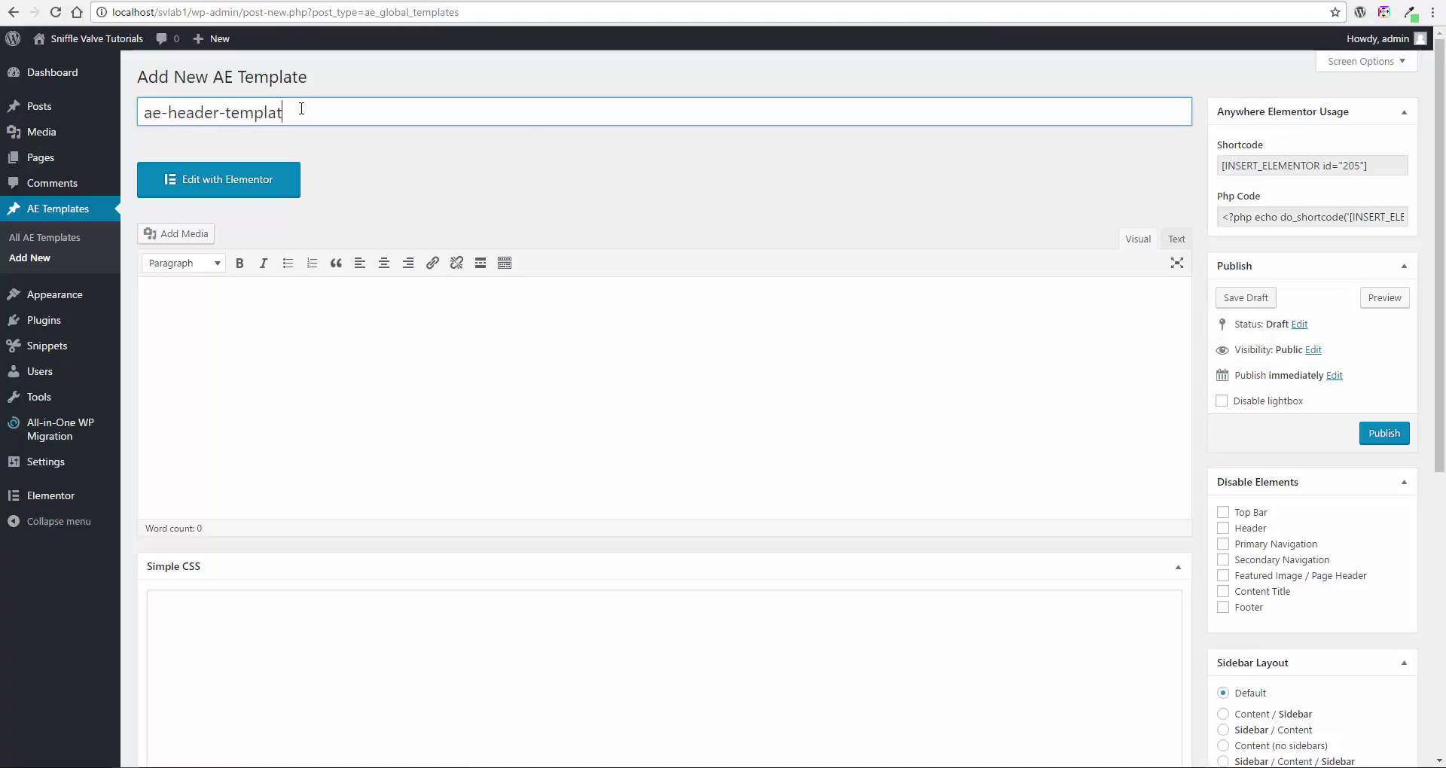
pyautogui.write('e')
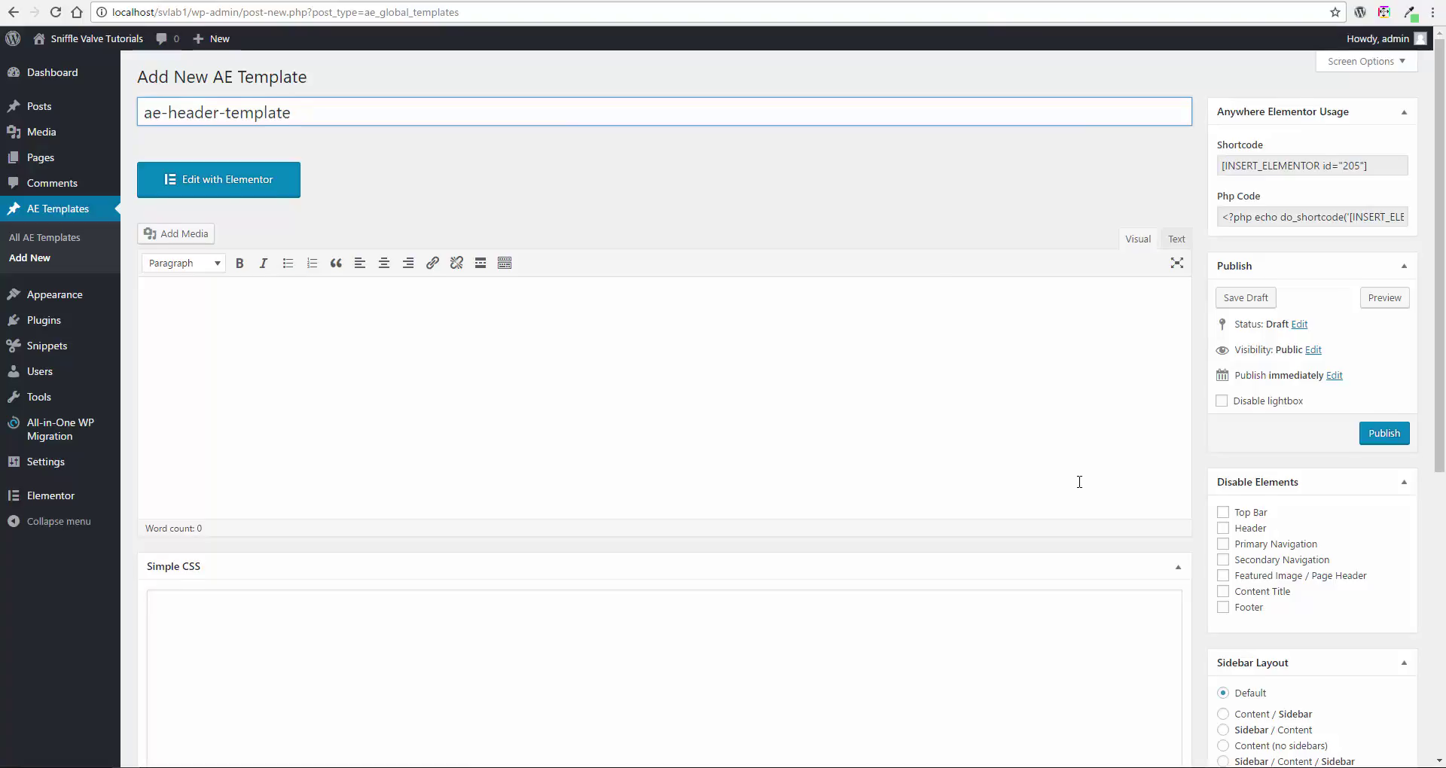
# - Disable the content title, choose Content (no sidebars), 0 footer widgets and the Full Width page builder container, and publish the template
pyautogui.scroll(-2, 1079, 482)
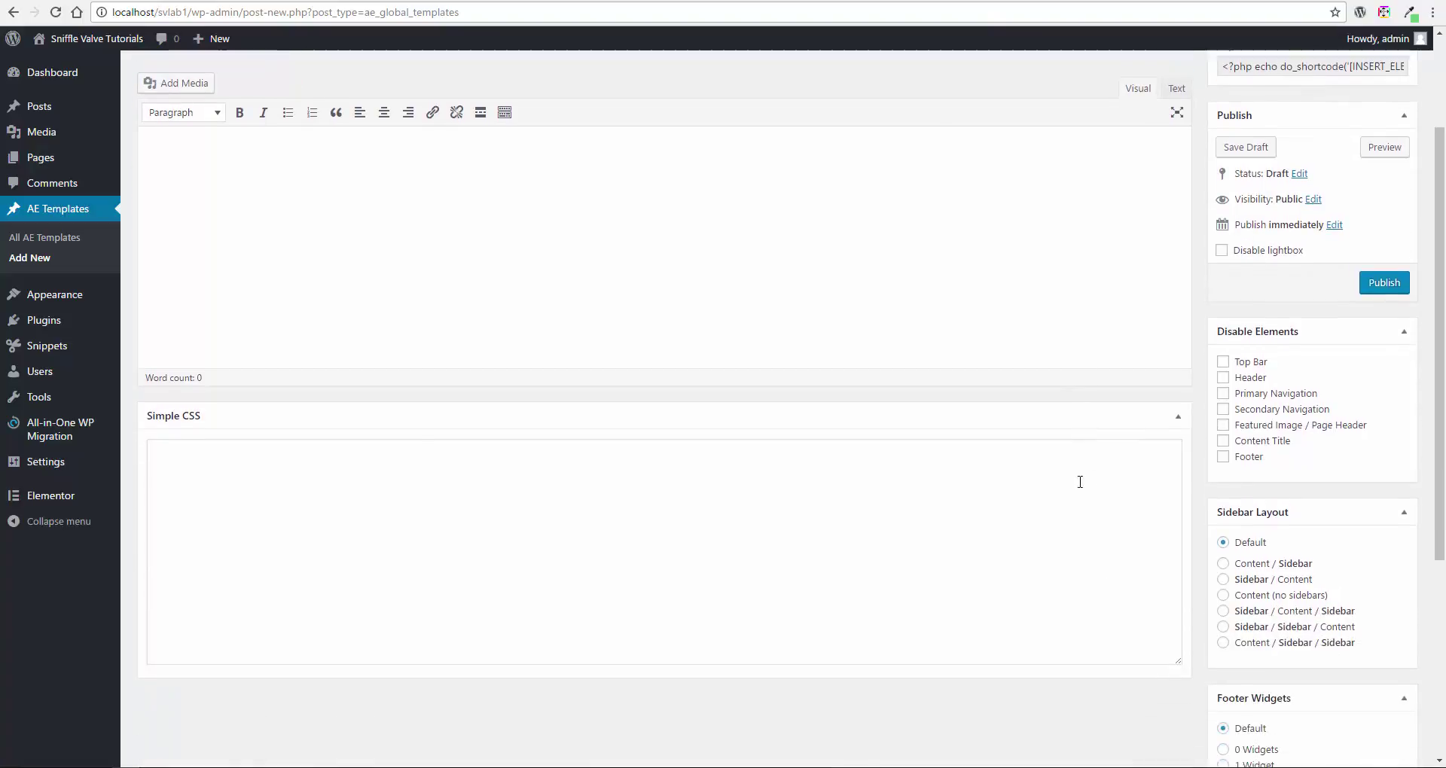
pyautogui.click(1222, 442)
pyautogui.scroll(-3, 1134, 552)
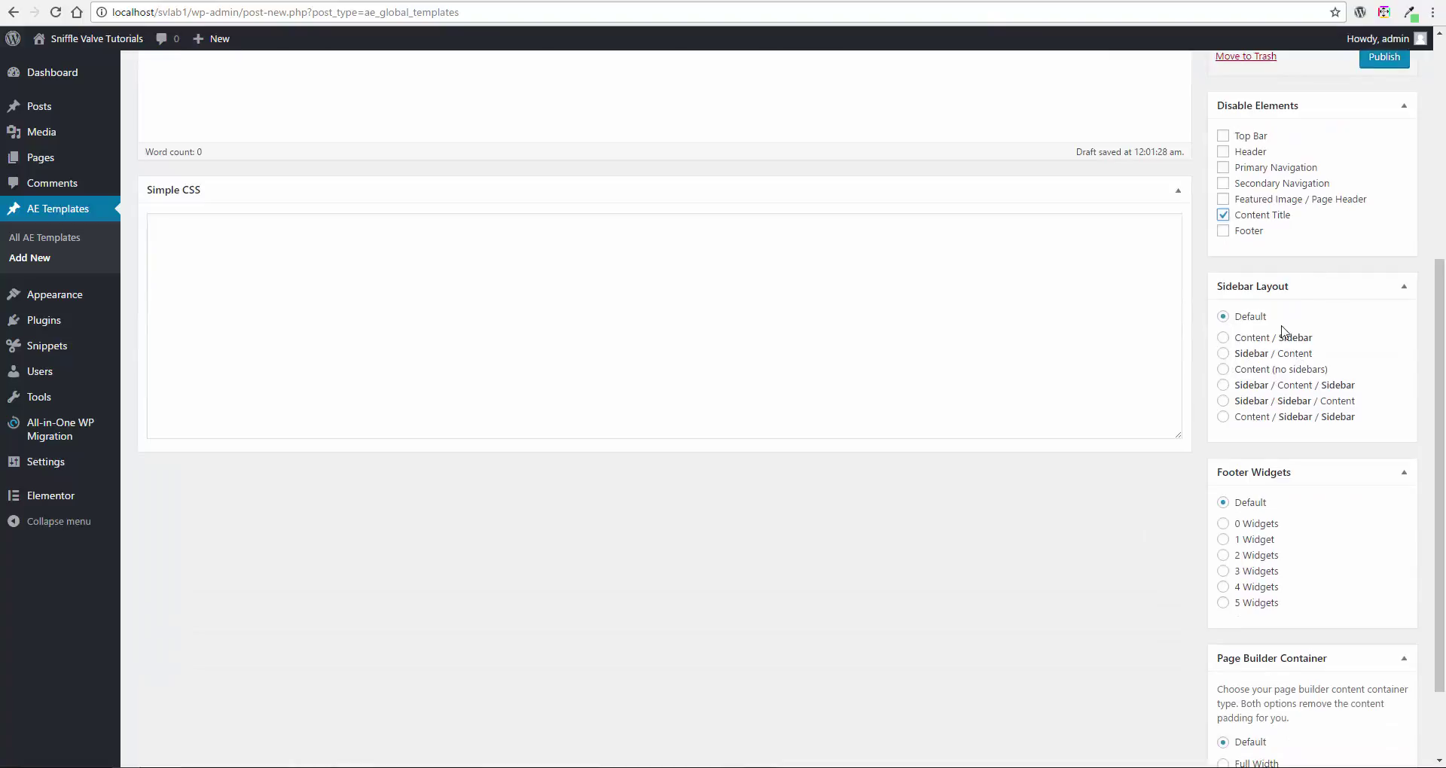
pyautogui.click(1222, 370)
pyautogui.click(1222, 523)
pyautogui.scroll(-1, 1153, 519)
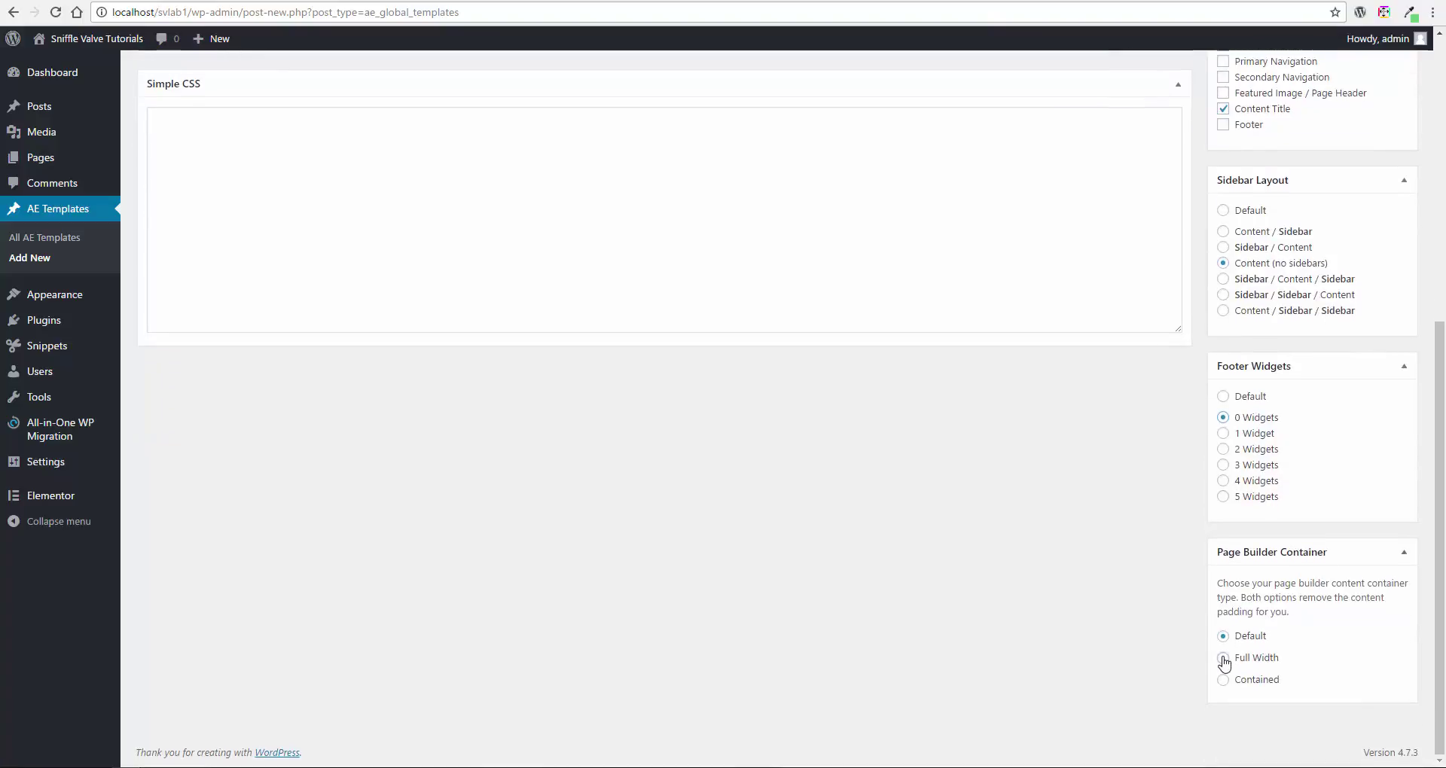
pyautogui.click(1223, 658)
pyautogui.scroll(6, 1032, 652)
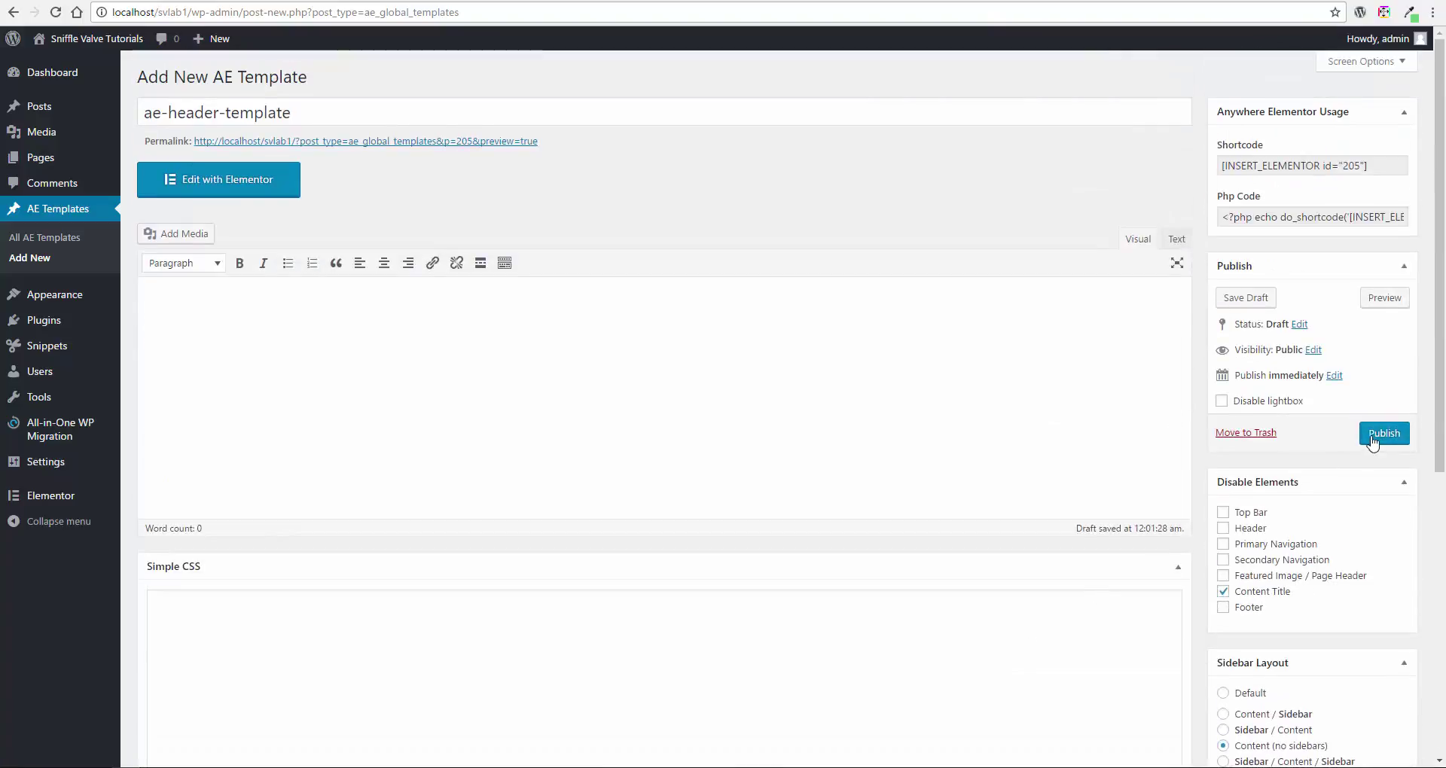
pyautogui.click(1373, 441)
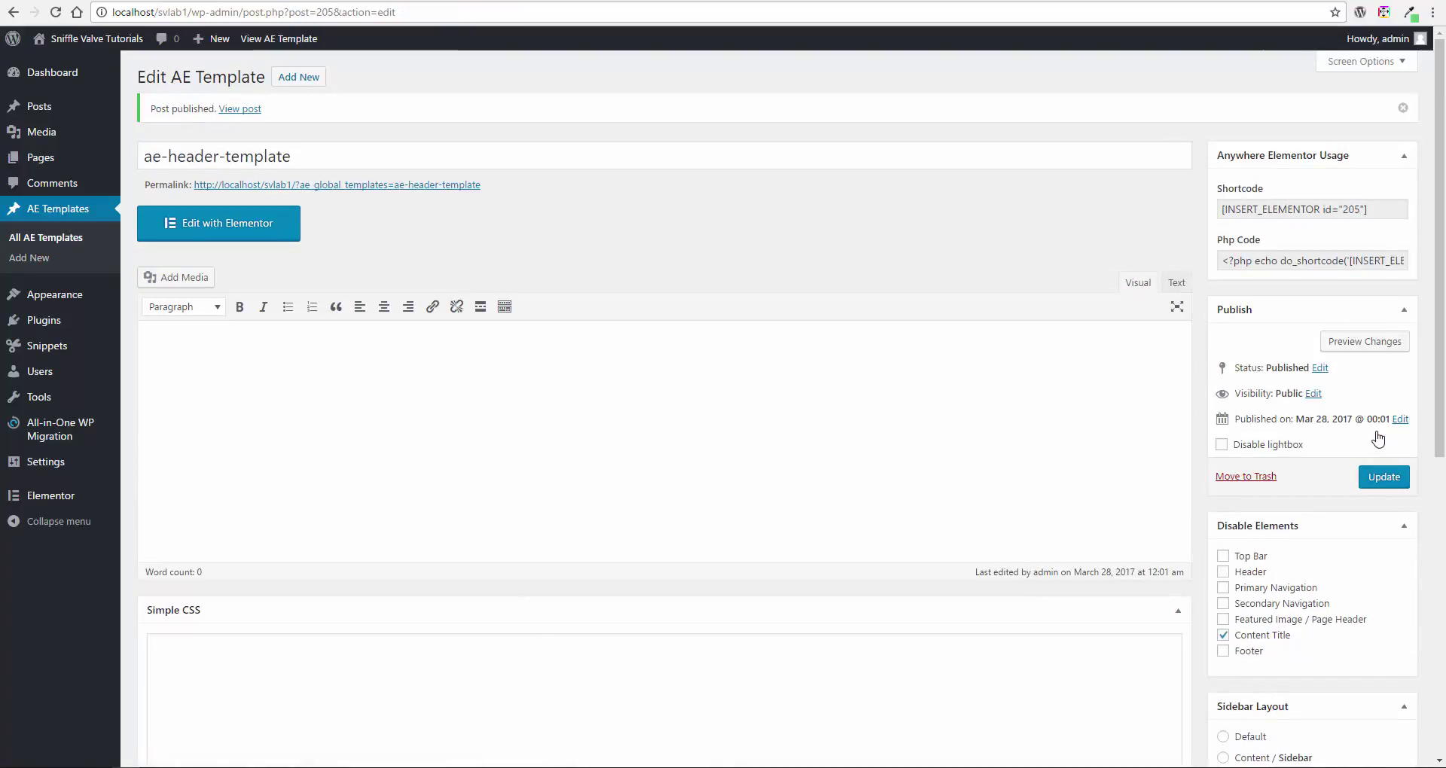
# - Open the template for editing in Elementor and add a new single-column section
pyautogui.click(270, 236)
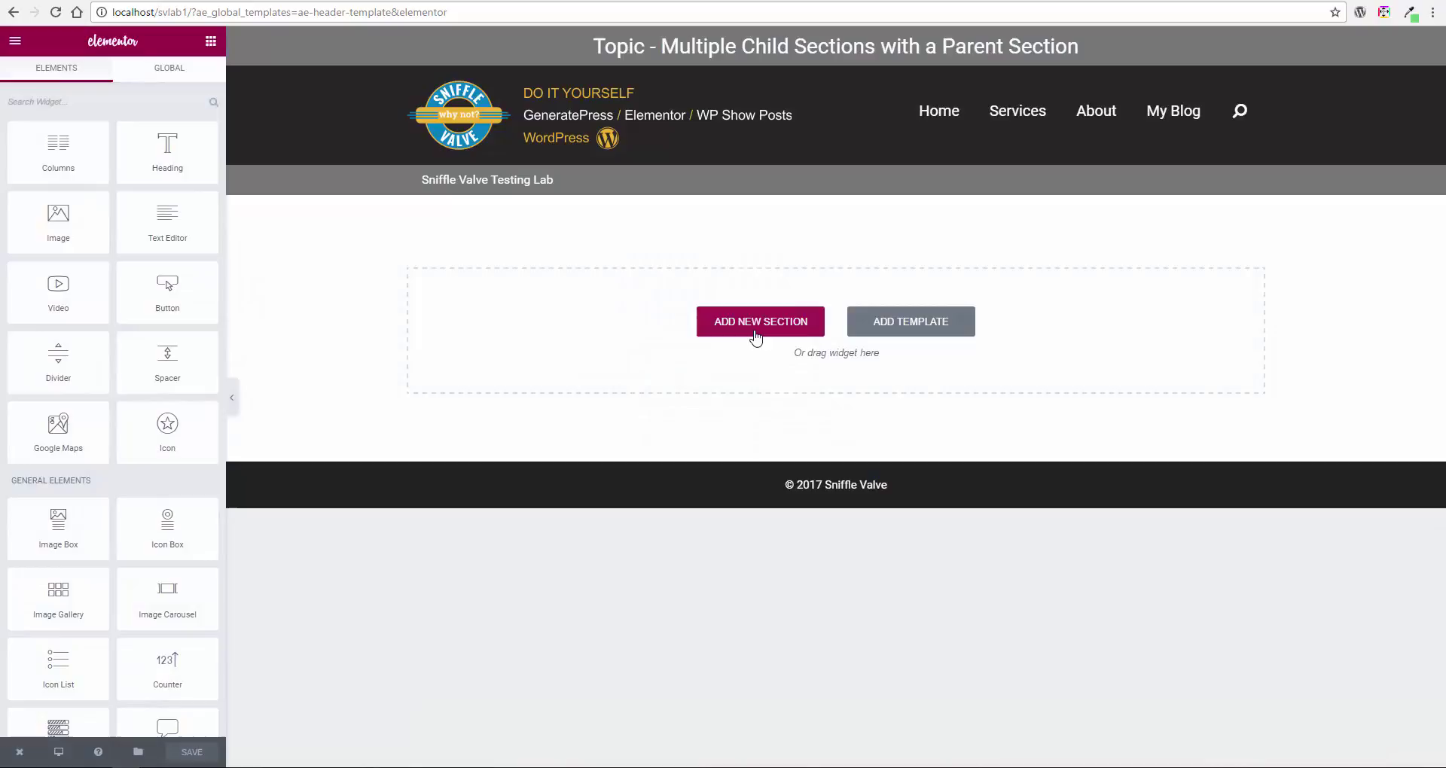
pyautogui.click(753, 329)
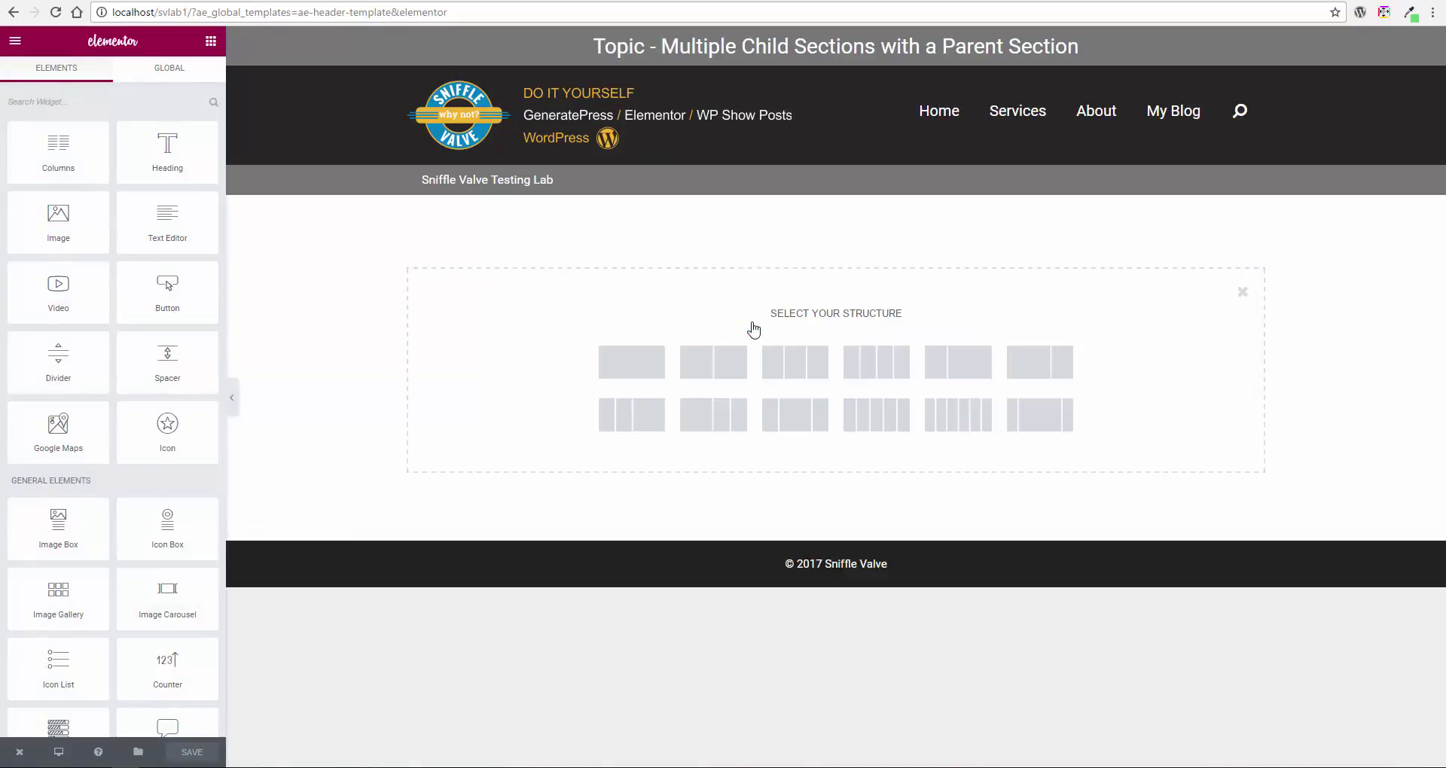
pyautogui.click(636, 358)
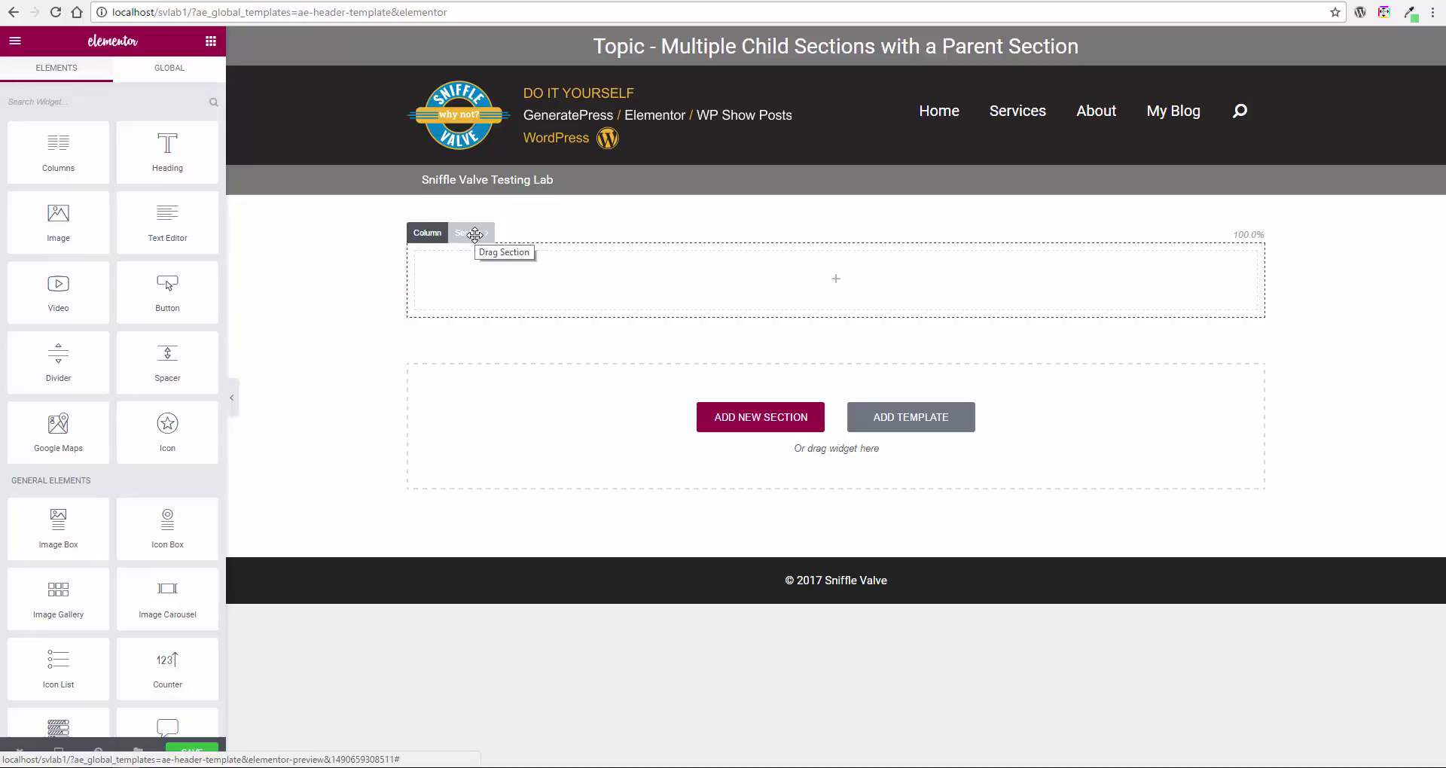
# - Give the section a Classic background using the laptop-on-desk photo from the media library
pyautogui.click(474, 236)
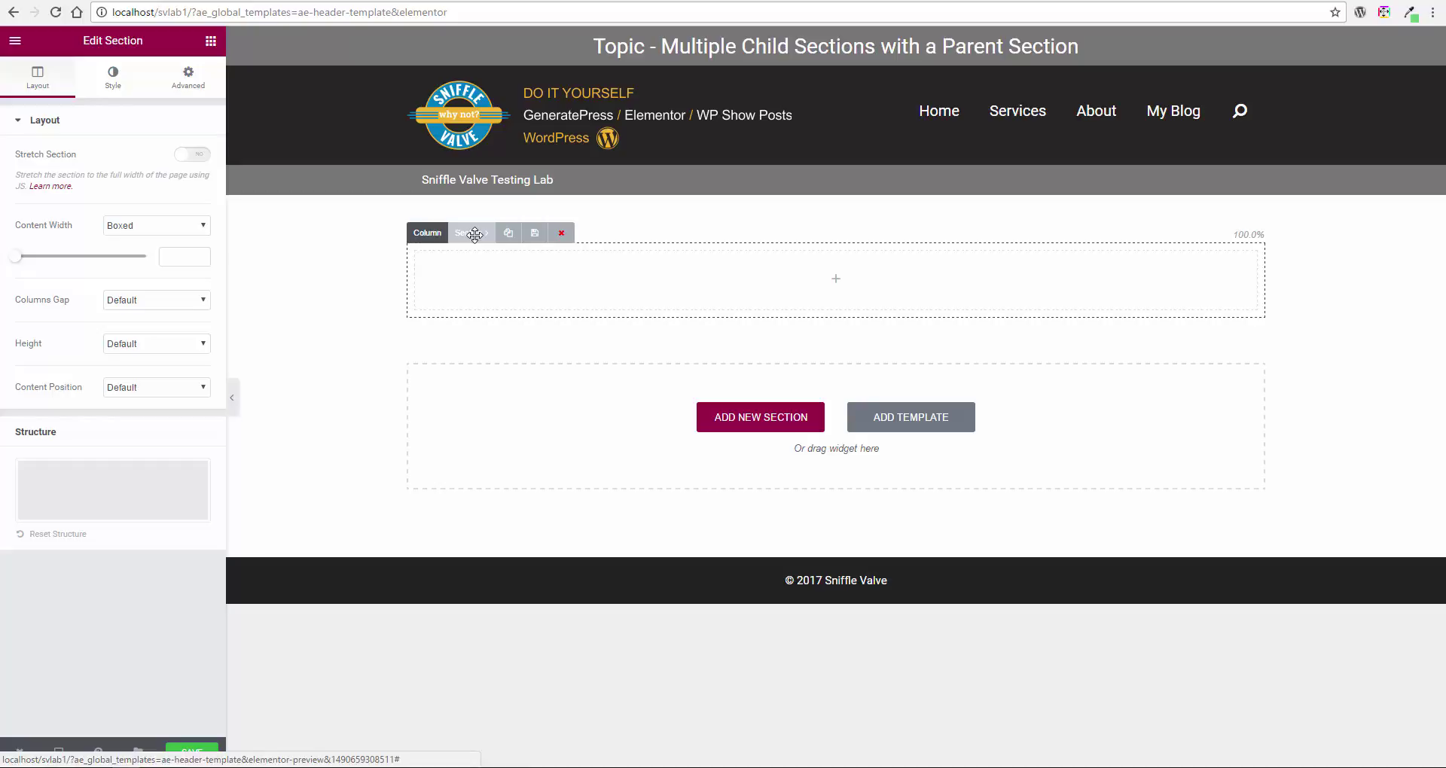
pyautogui.click(127, 87)
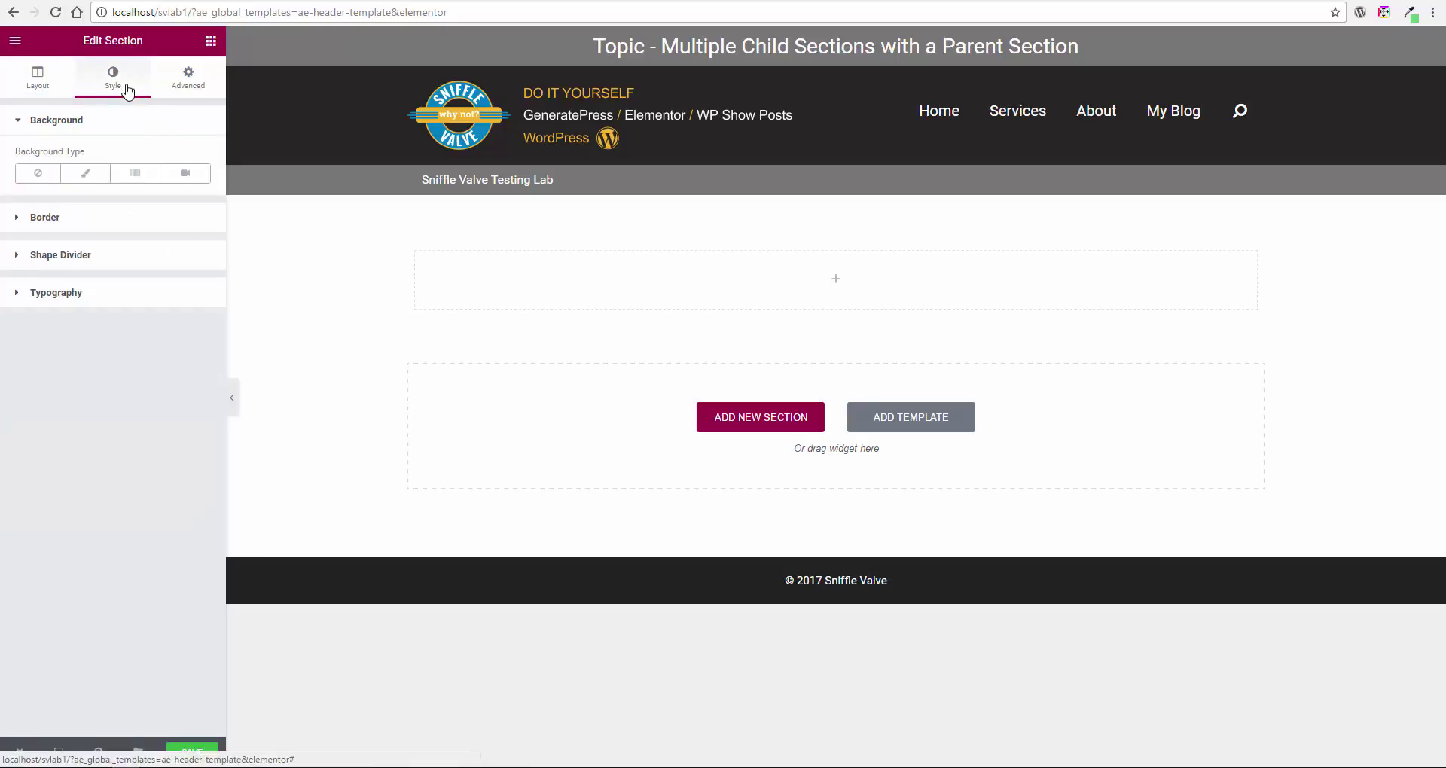
pyautogui.click(85, 173)
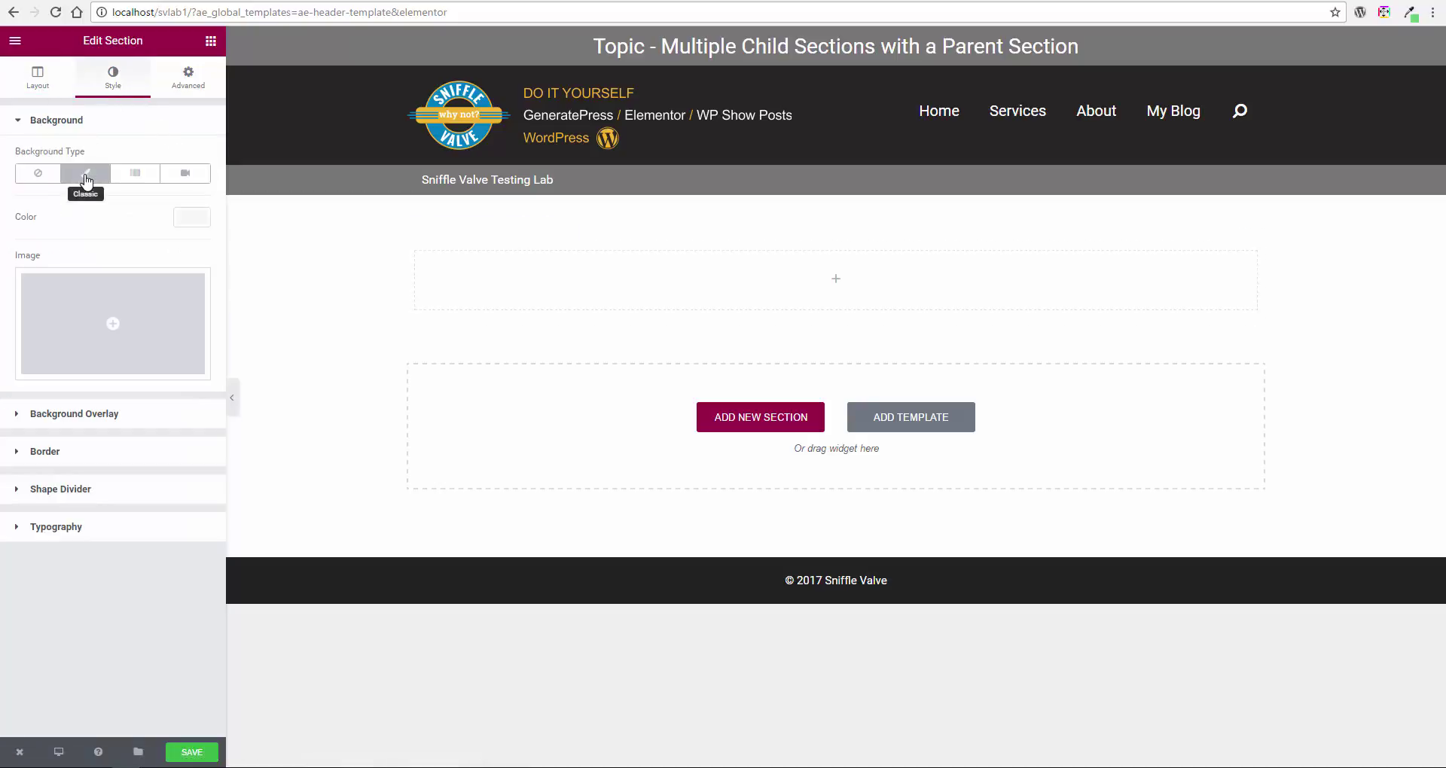
pyautogui.click(78, 314)
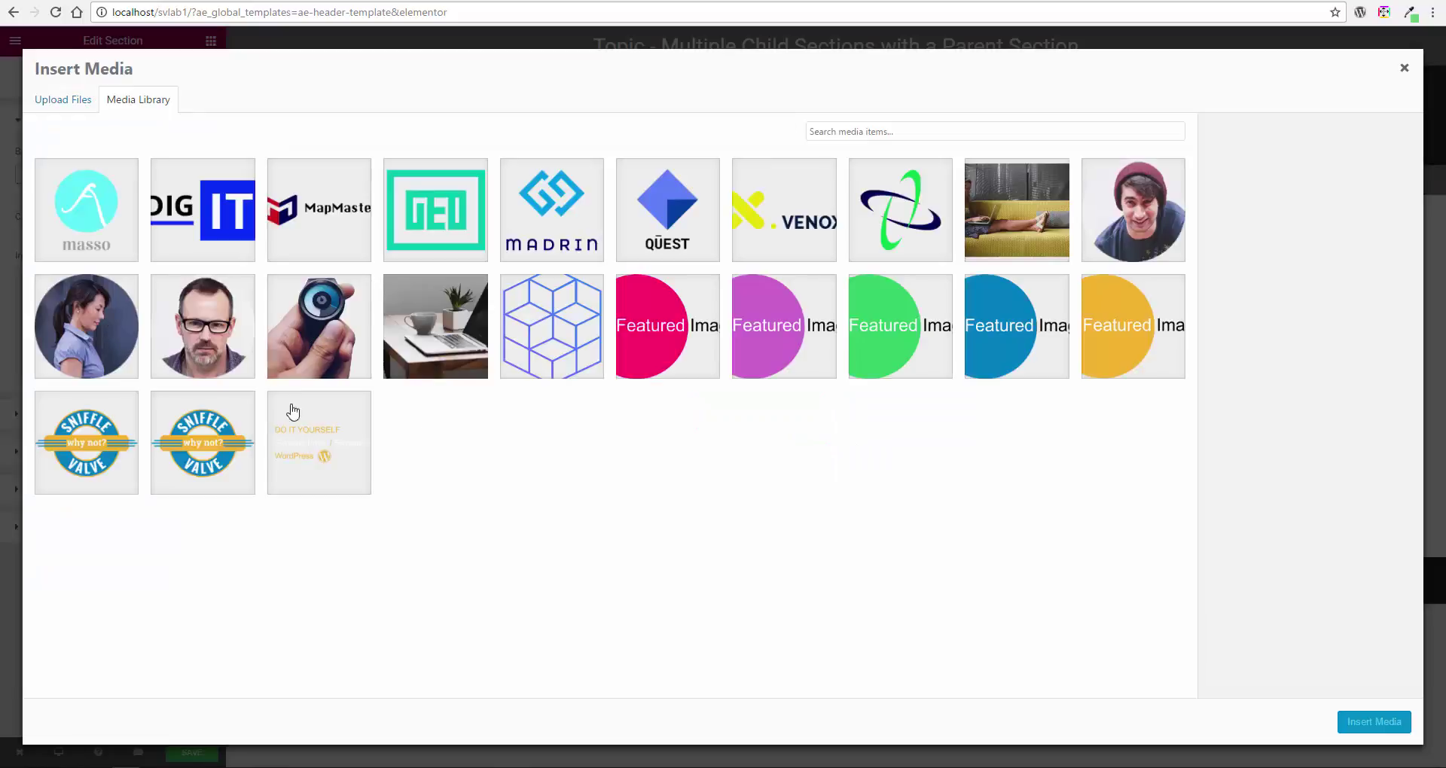
pyautogui.click(453, 326)
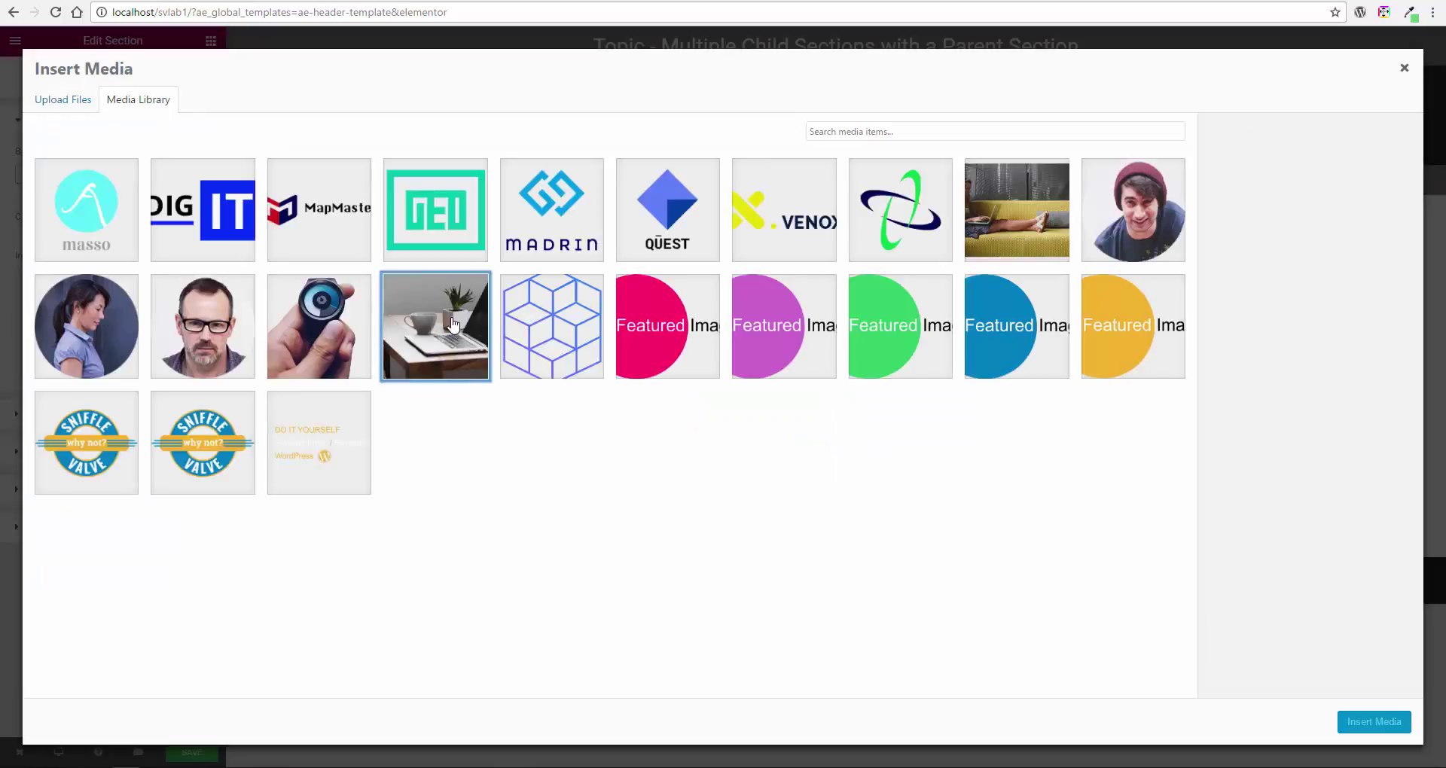
pyautogui.click(1353, 724)
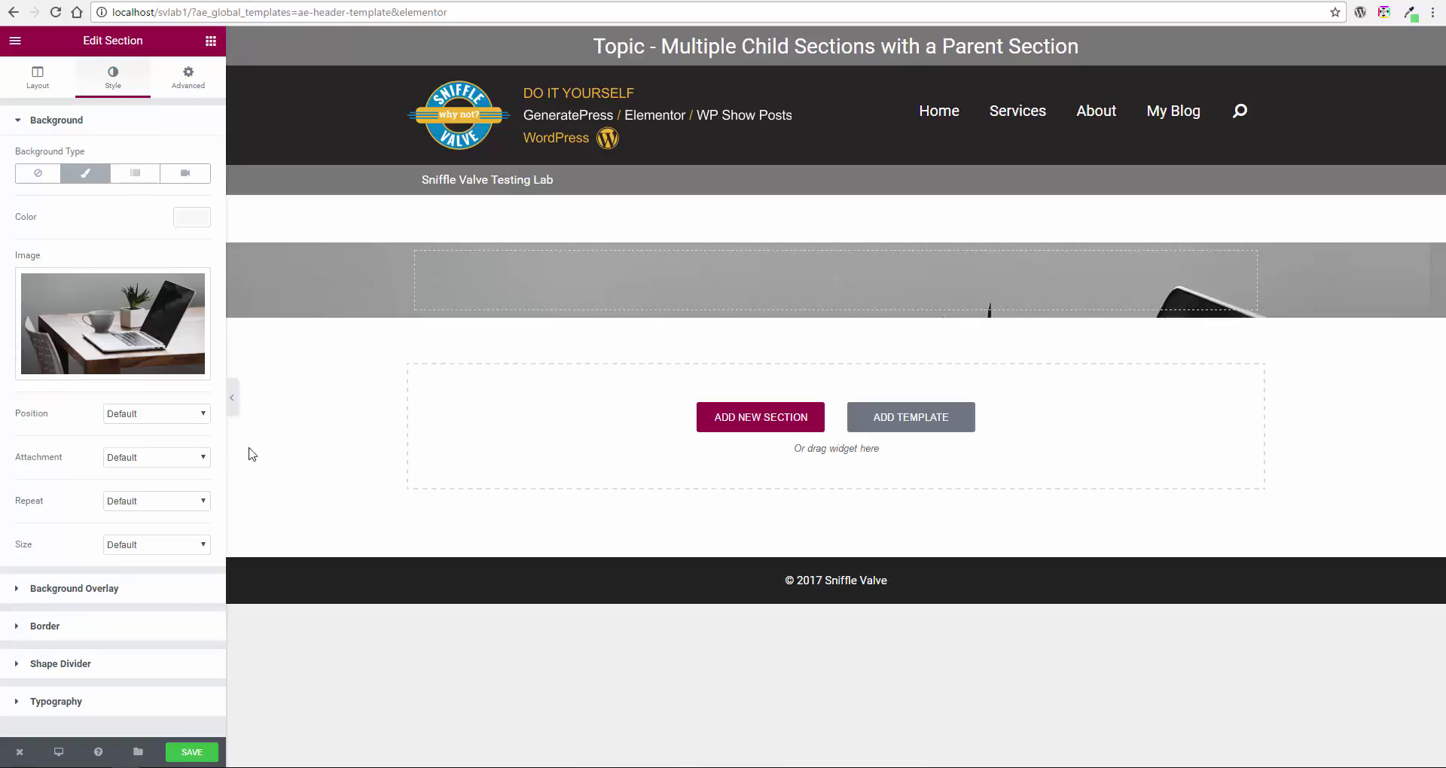
# - Set the section's background image to No-repeat with Cover size, and preview the page without the editing panel
pyautogui.click(148, 503)
pyautogui.click(149, 522)
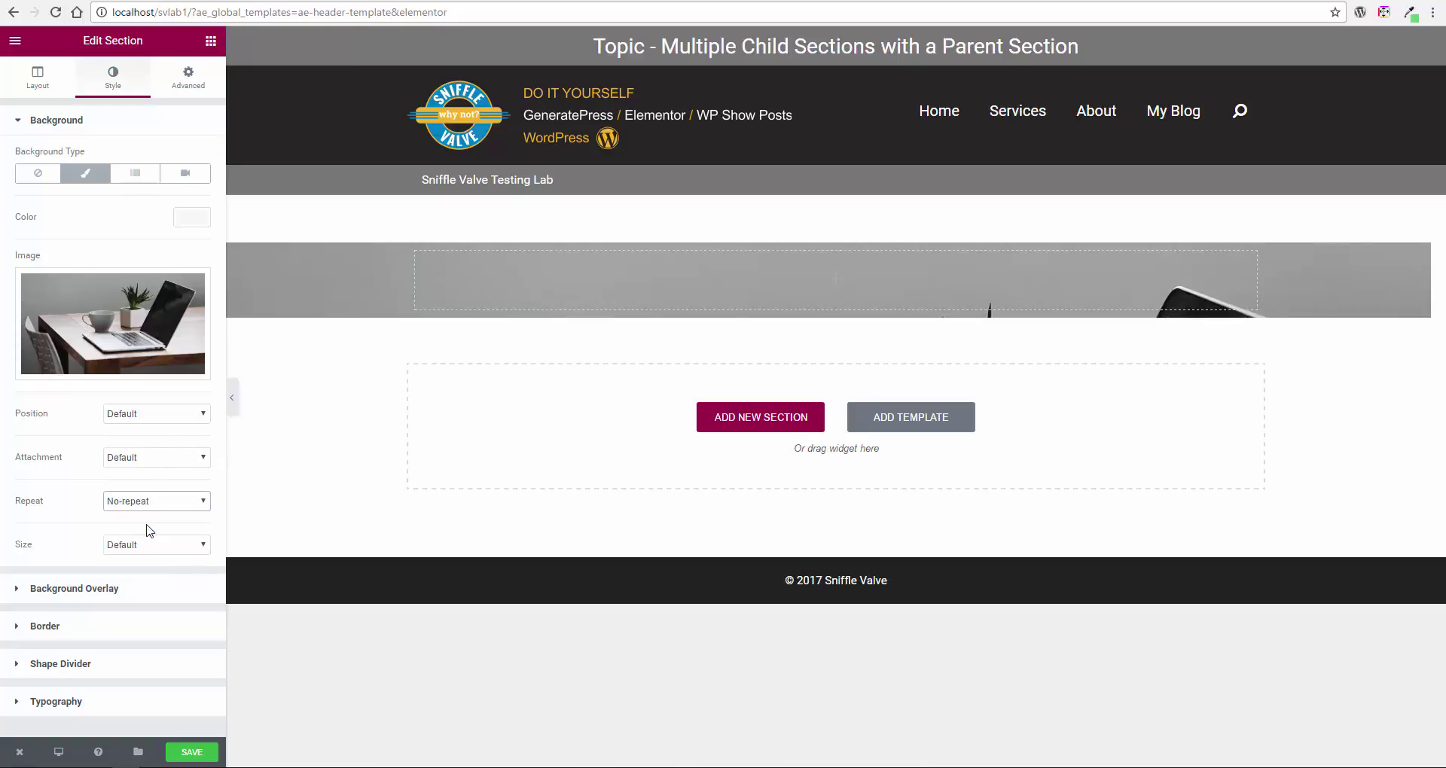
pyautogui.click(143, 544)
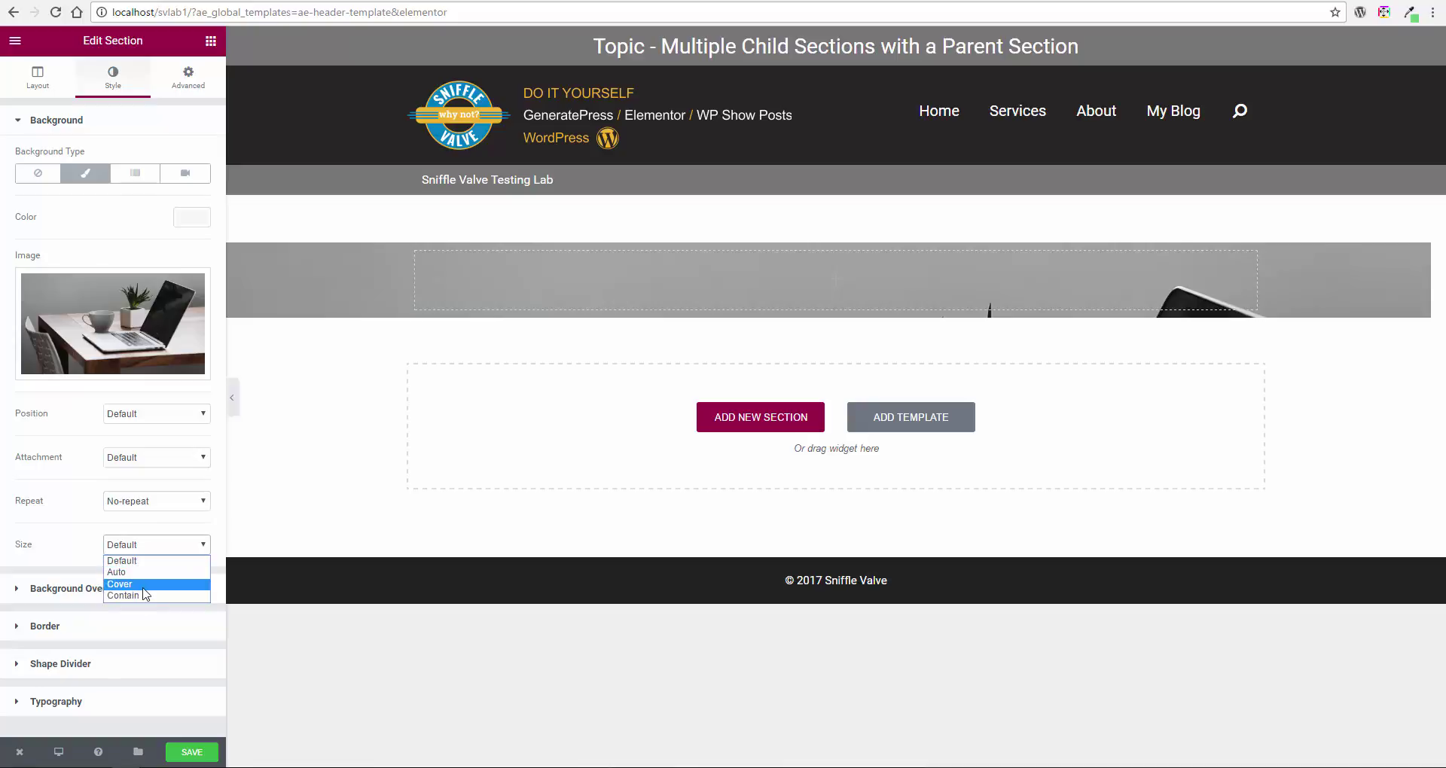
pyautogui.click(143, 588)
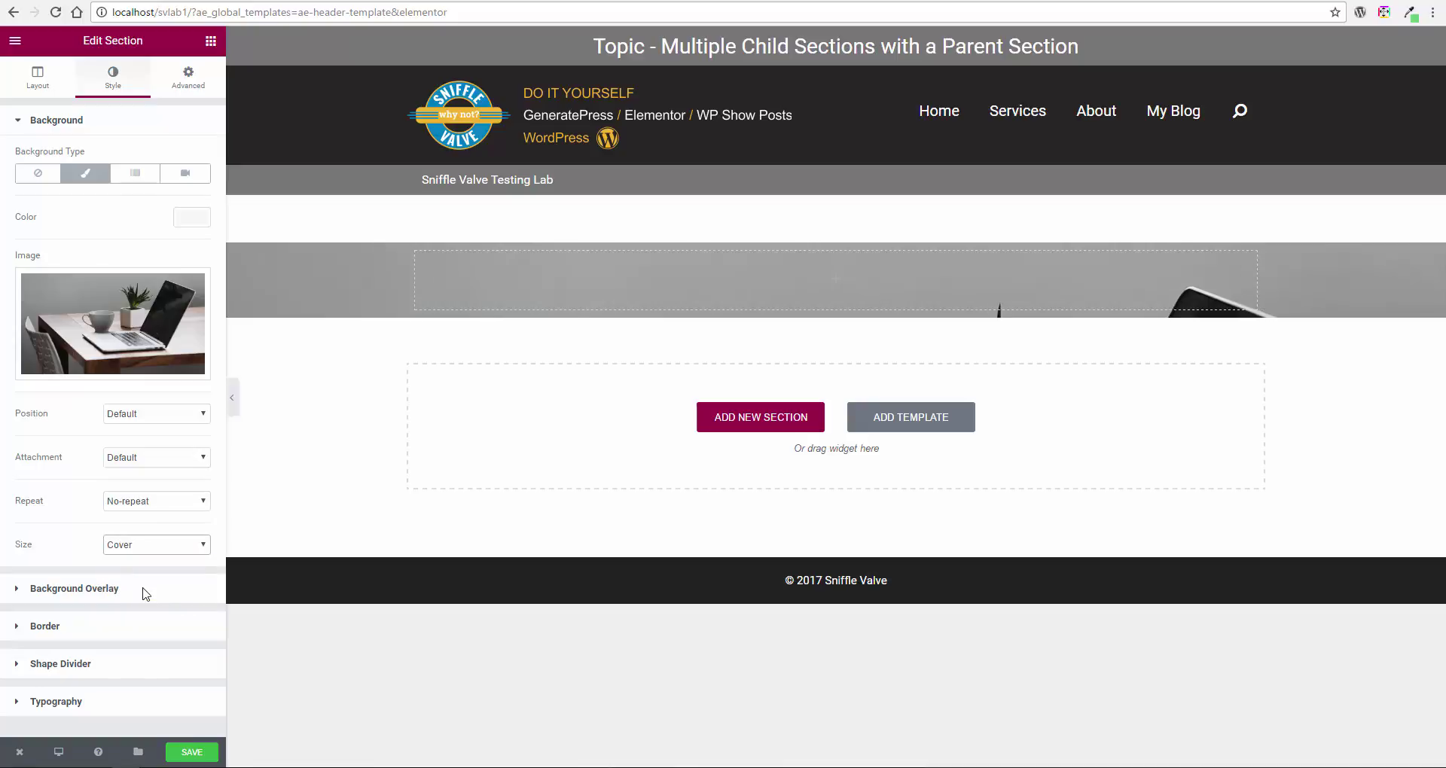
pyautogui.click(233, 414)
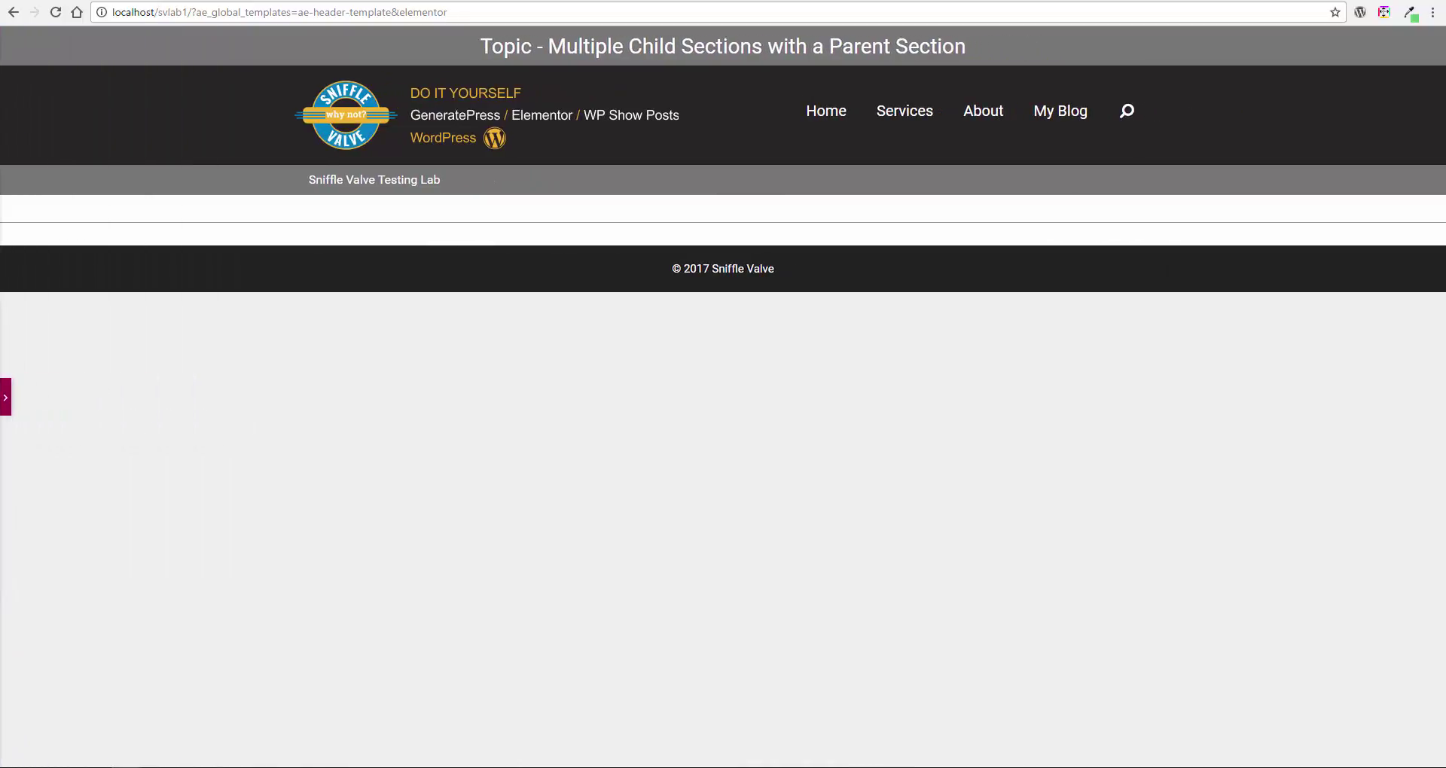
pyautogui.click(6, 397)
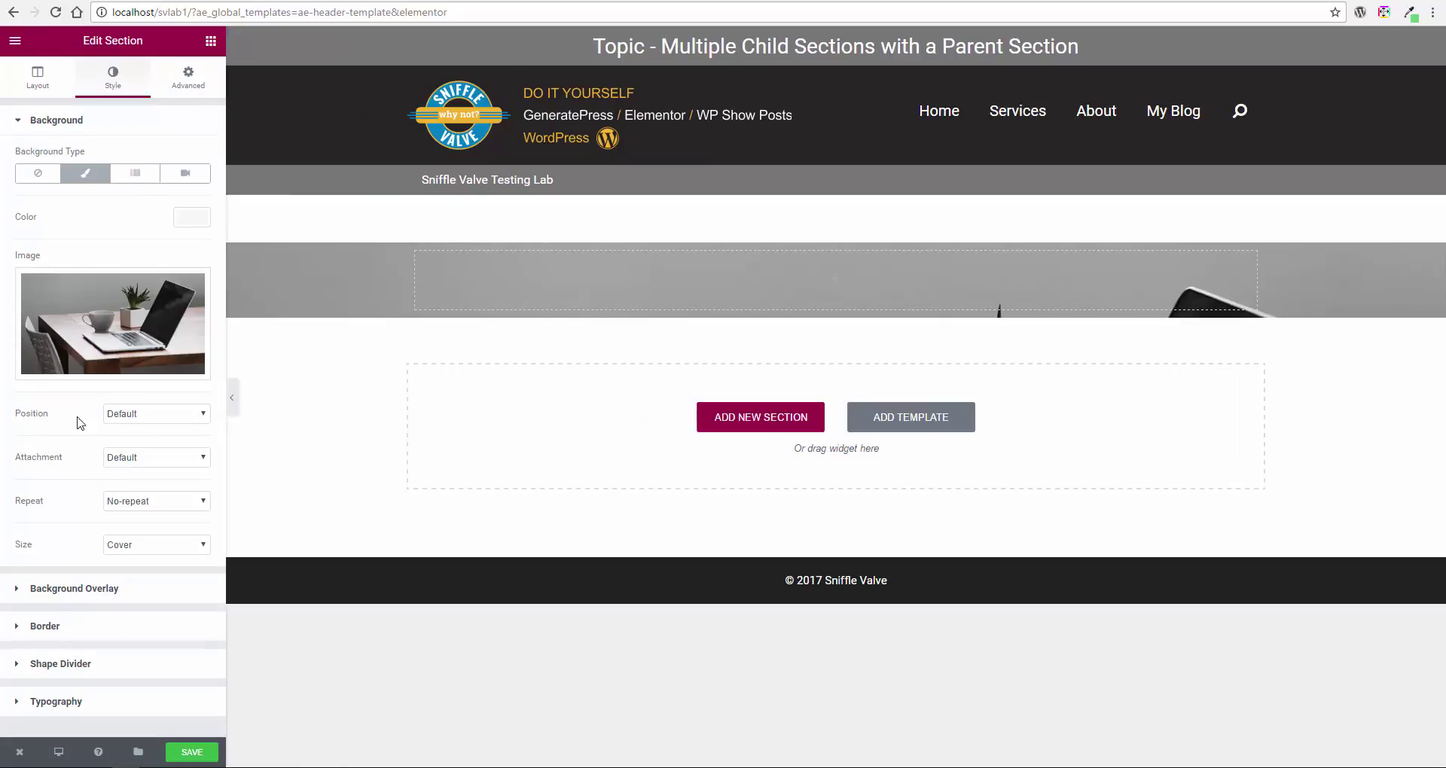
# - Nest a two-column Columns element inside the section with the photo background
pyautogui.click(211, 45)
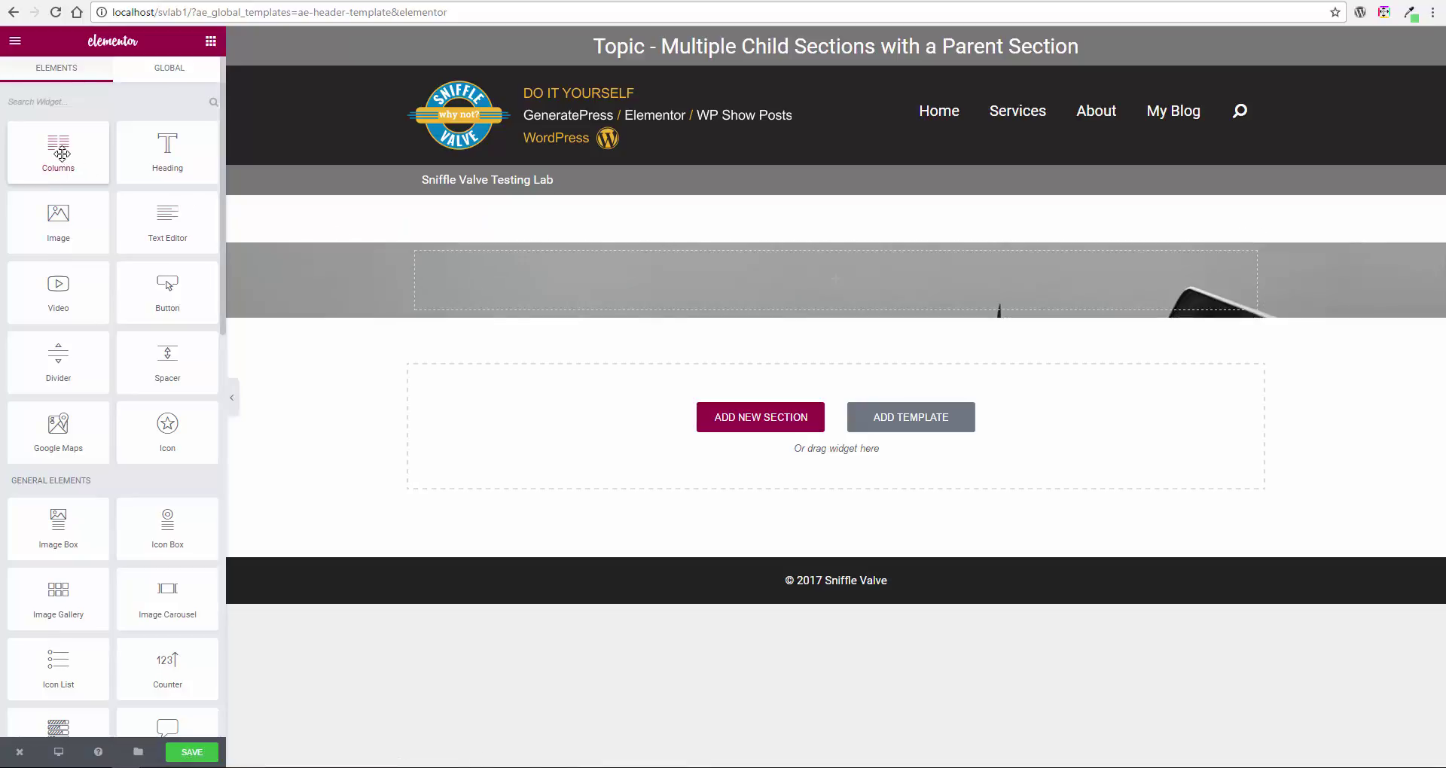
pyautogui.moveTo(61, 153); pyautogui.dragTo(574, 292)
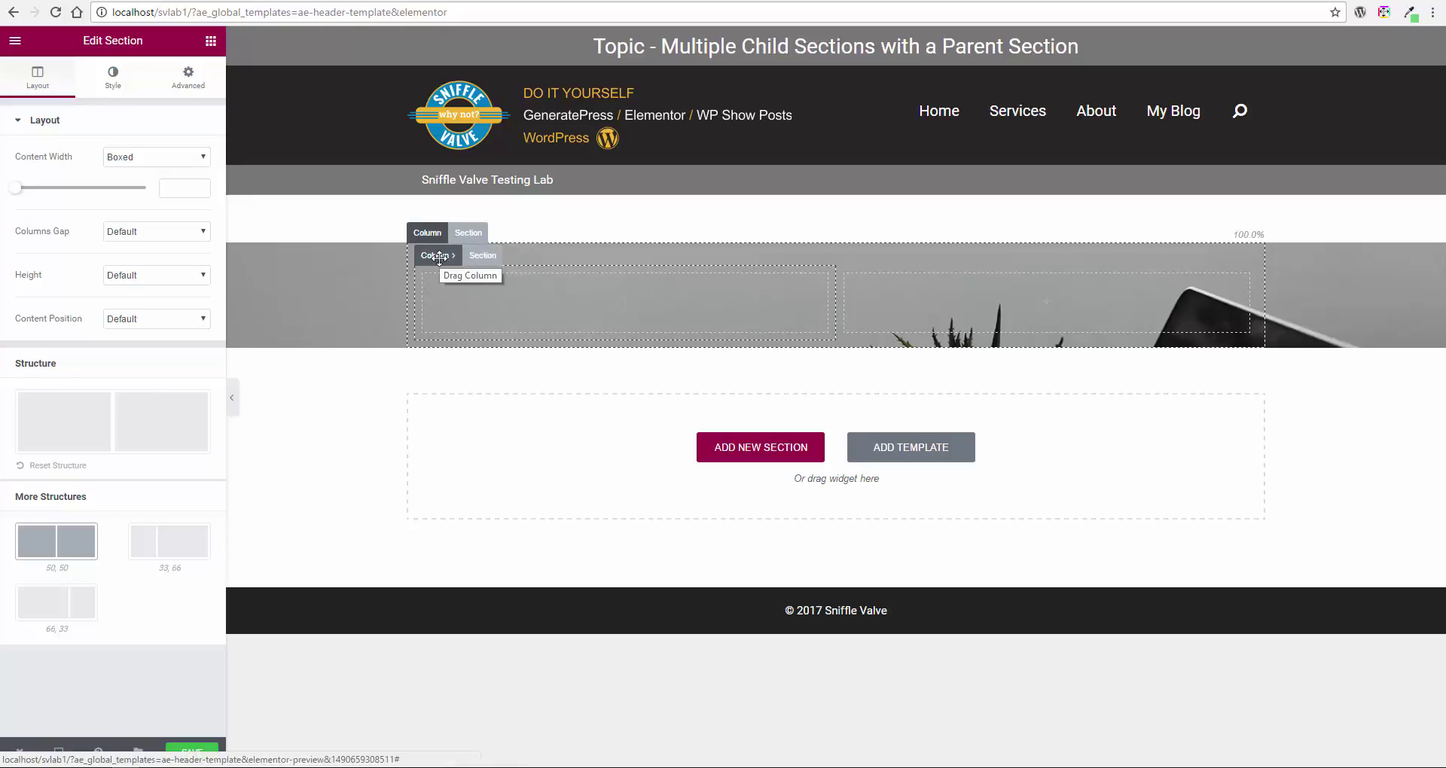
# - Place an Image widget in the first nested column and insert the quest.png logo from the media library
pyautogui.click(501, 301)
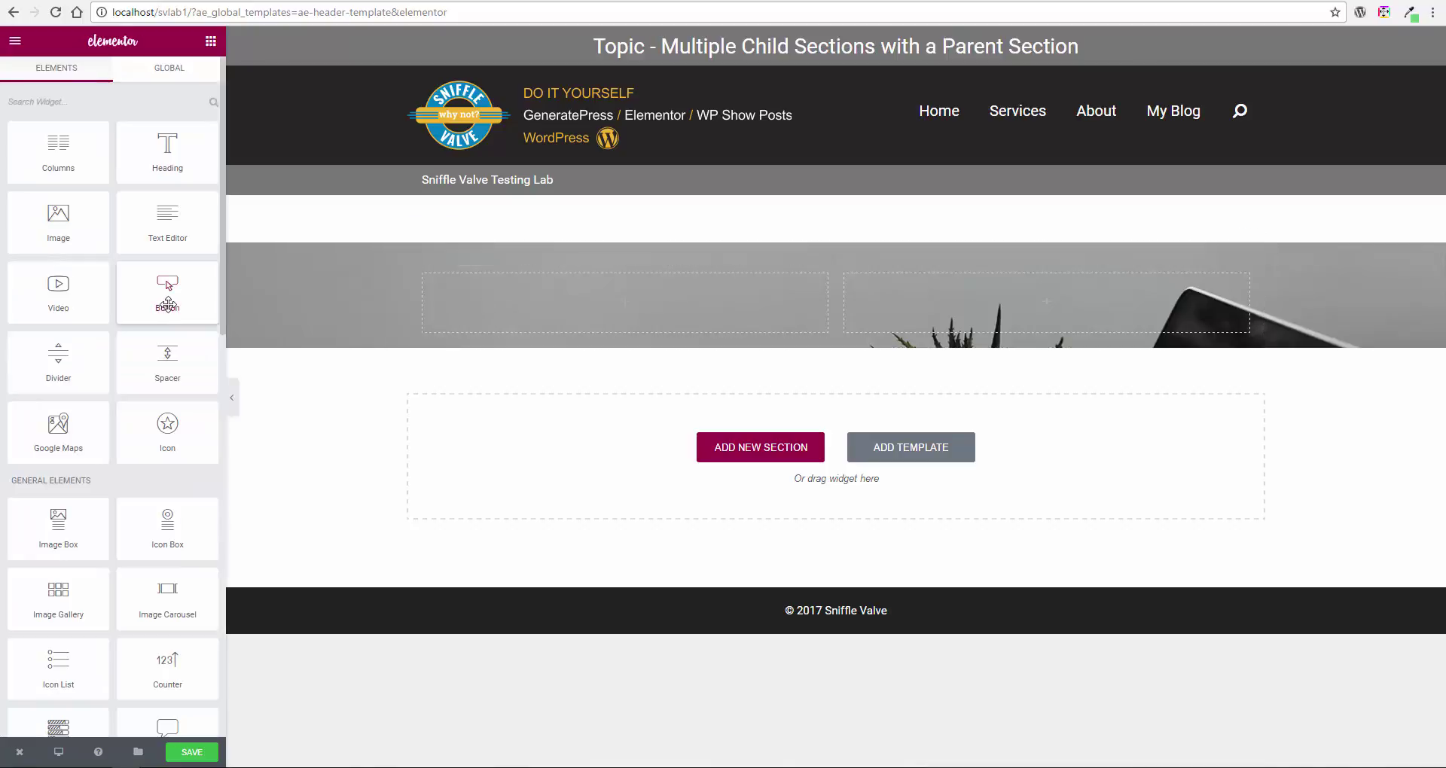
pyautogui.moveTo(55, 223); pyautogui.dragTo(549, 321)
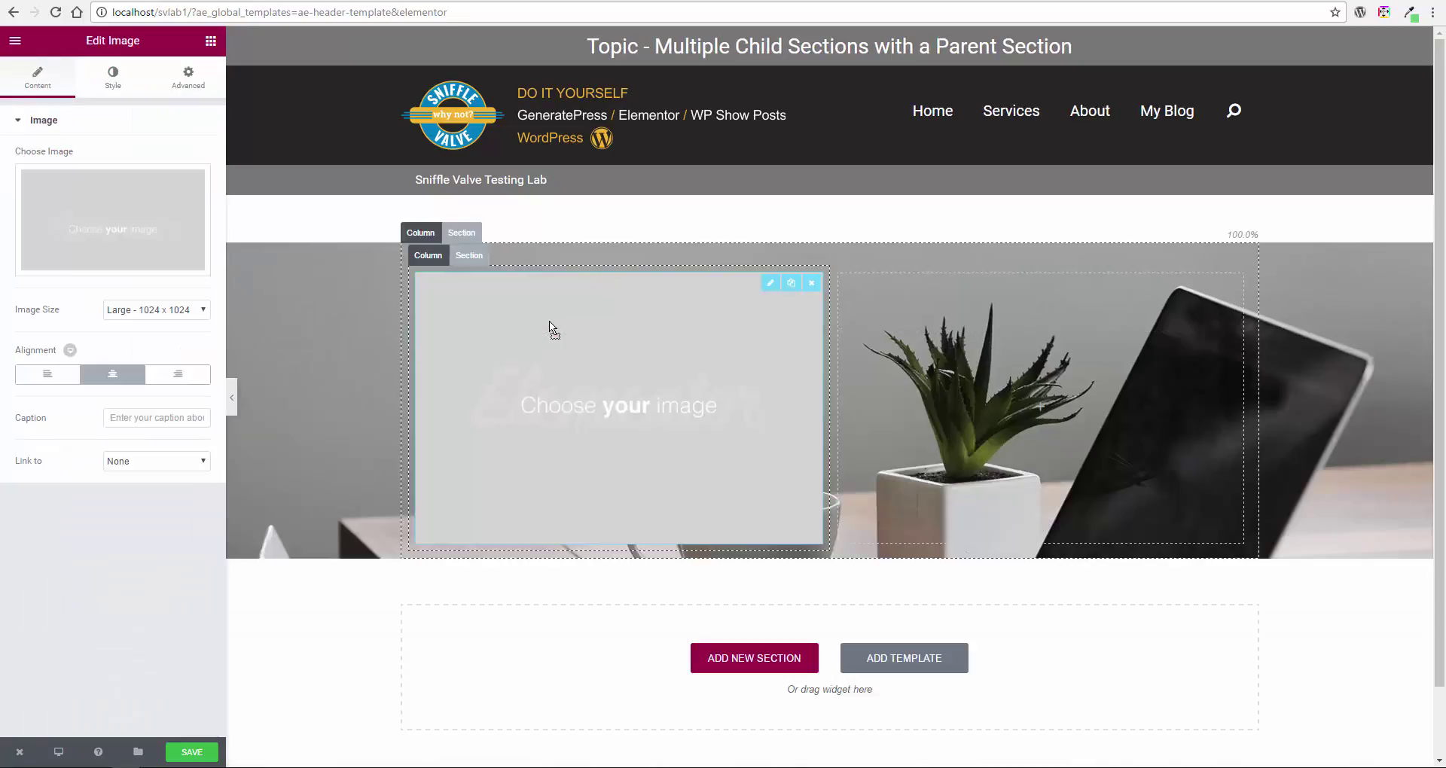
pyautogui.click(75, 220)
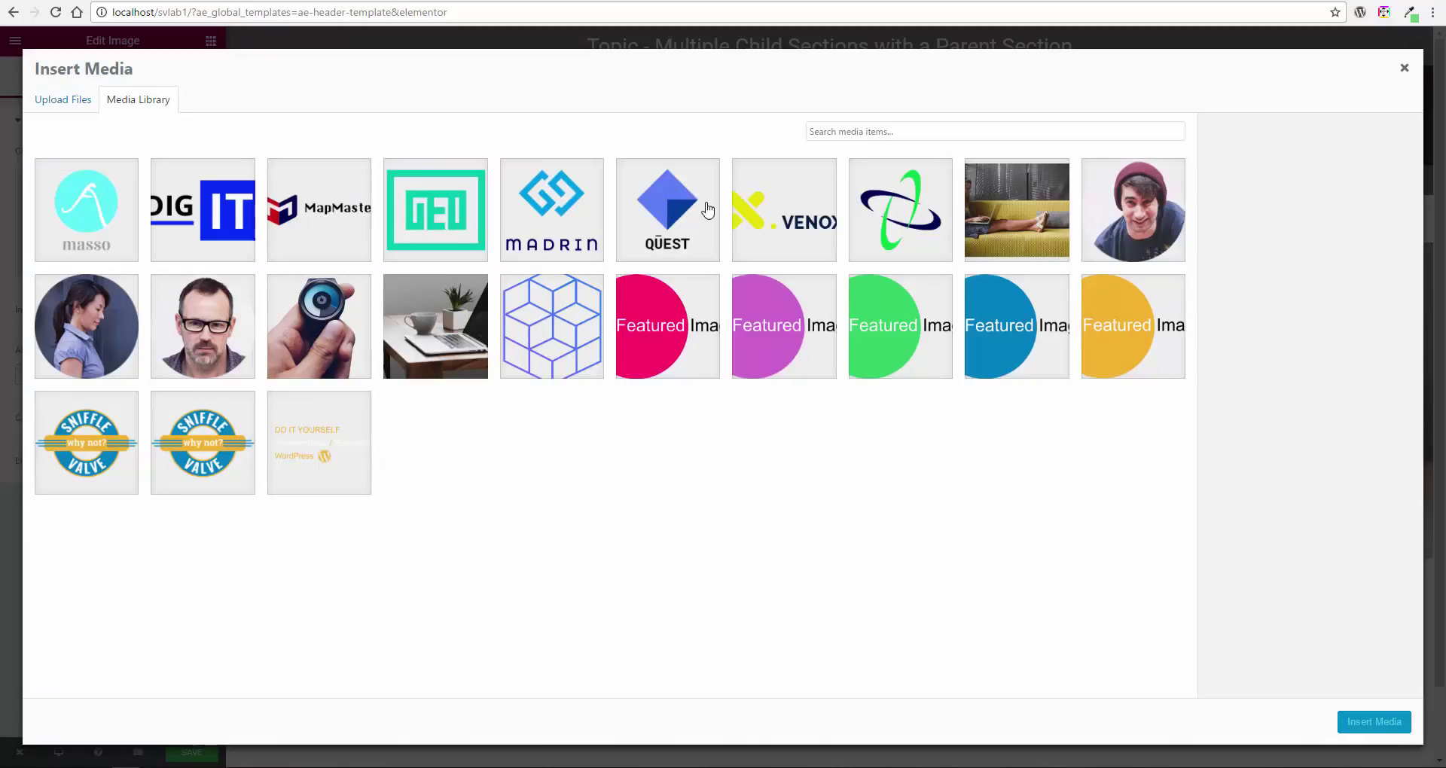
pyautogui.click(659, 213)
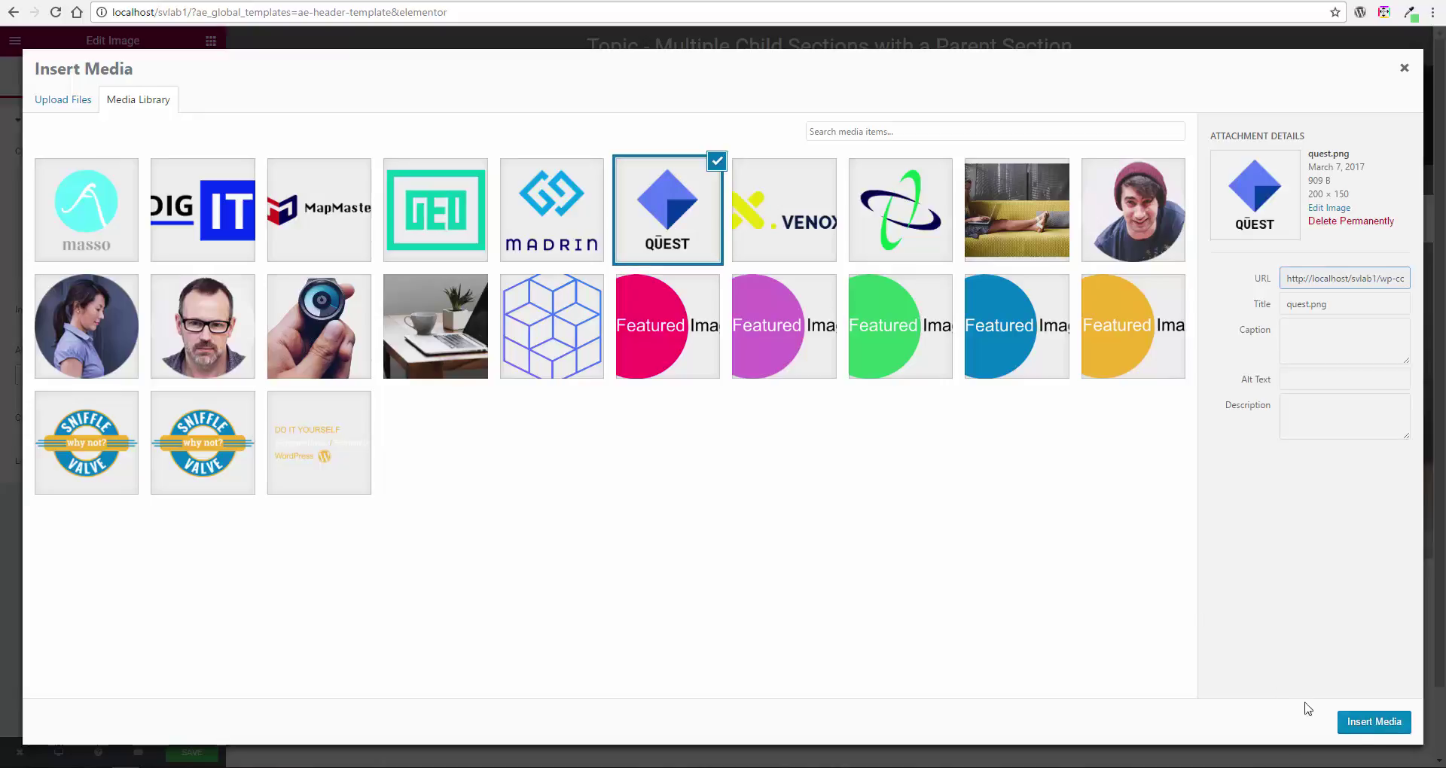
pyautogui.click(1373, 723)
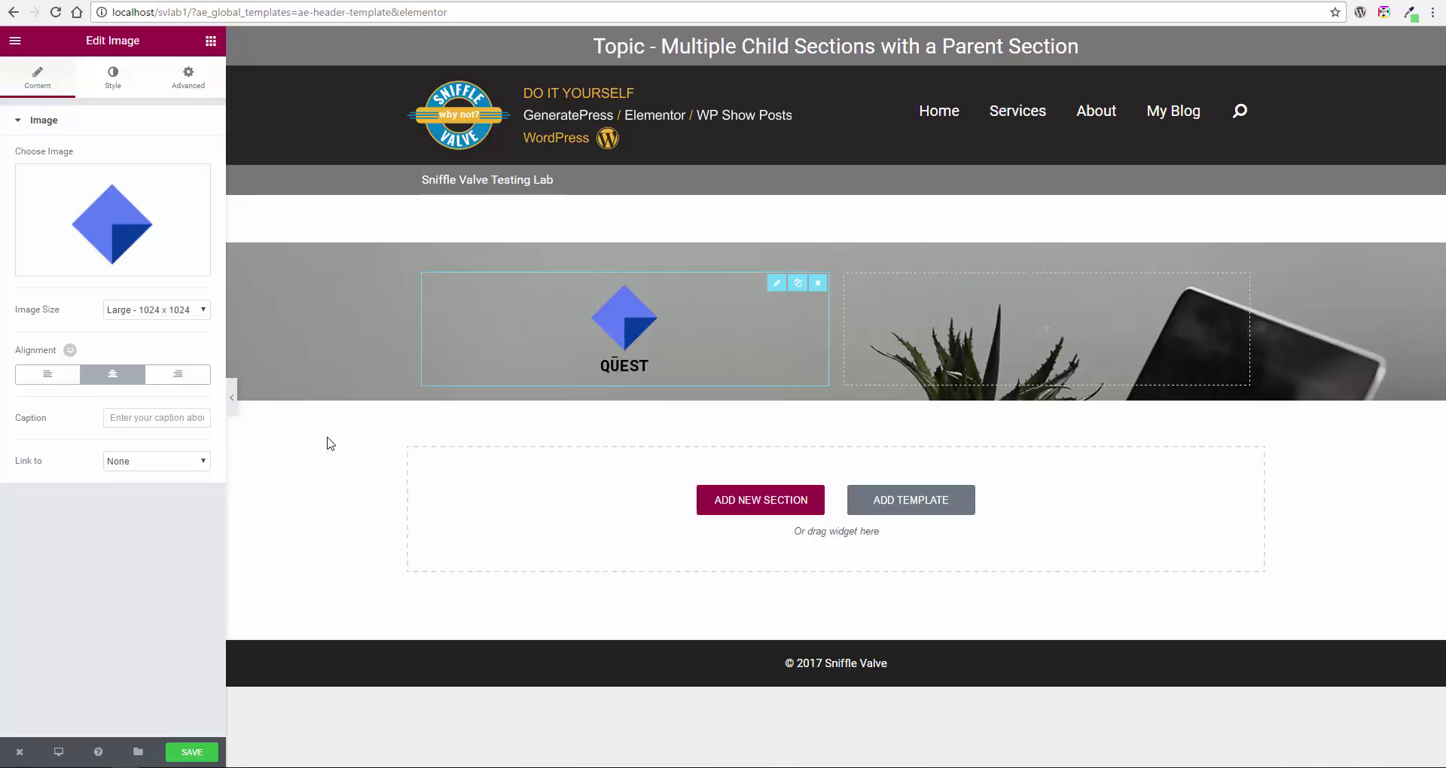
# - Place a Heading widget in the second nested column, with HTML tag H1 and centre alignment
pyautogui.click(211, 41)
pyautogui.moveTo(167, 151); pyautogui.dragTo(964, 354)
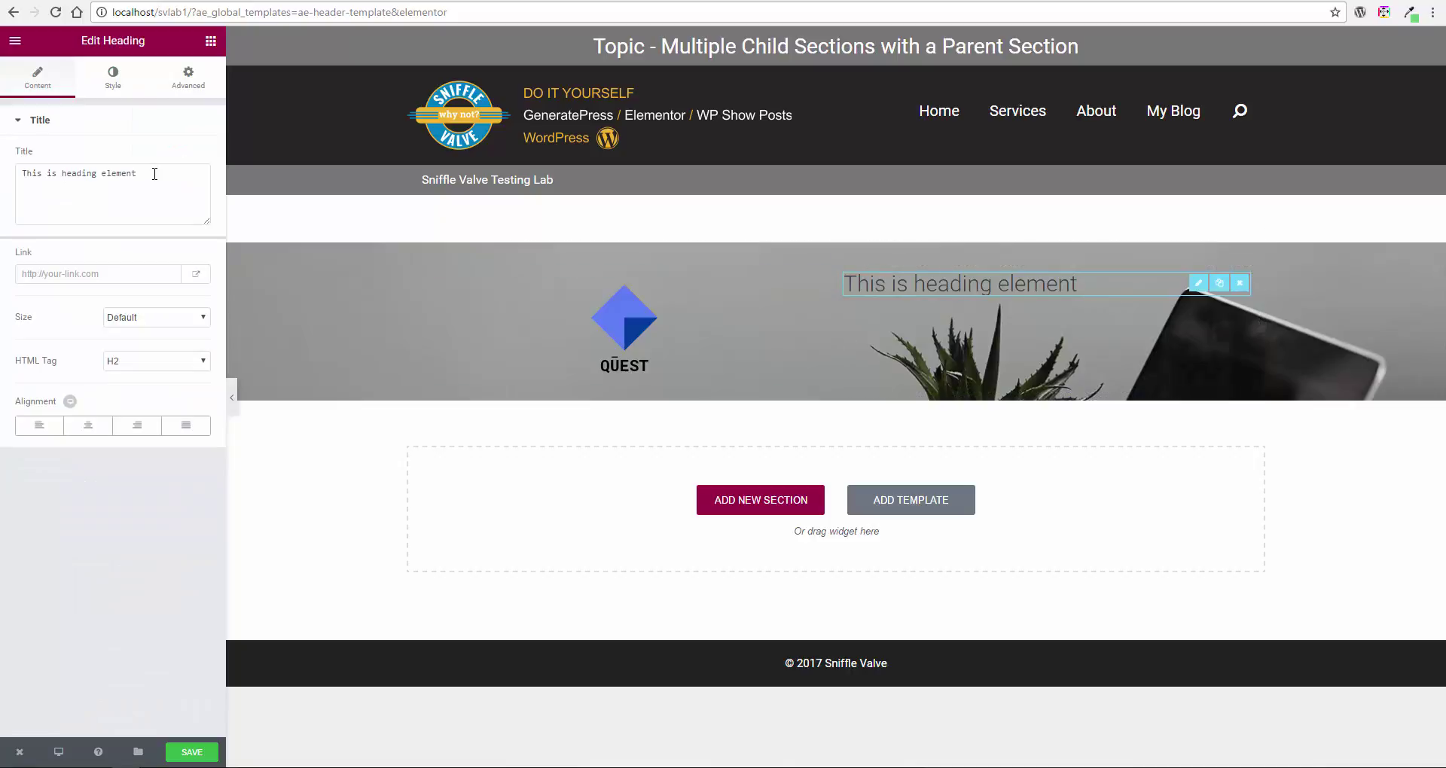
pyautogui.click(148, 364)
pyautogui.click(146, 377)
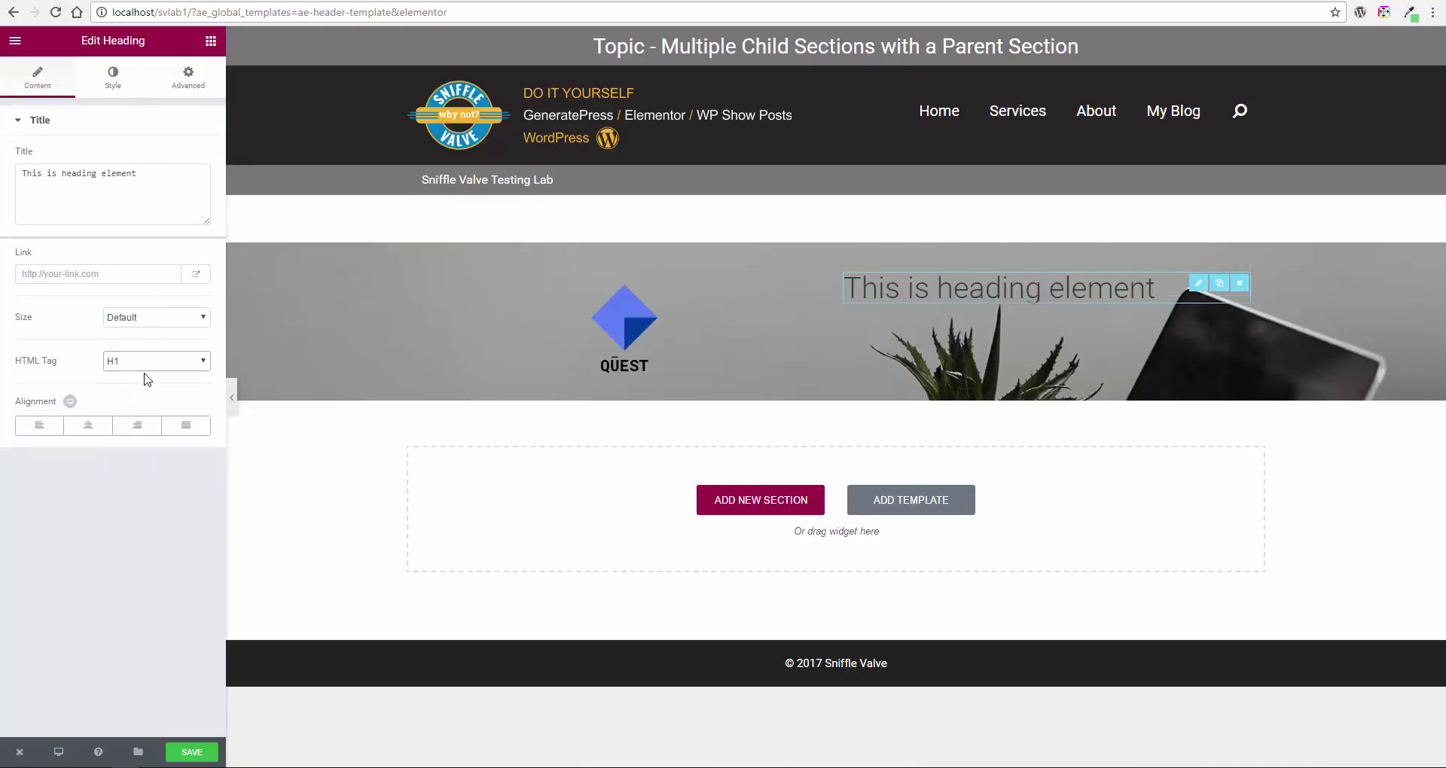
pyautogui.click(88, 426)
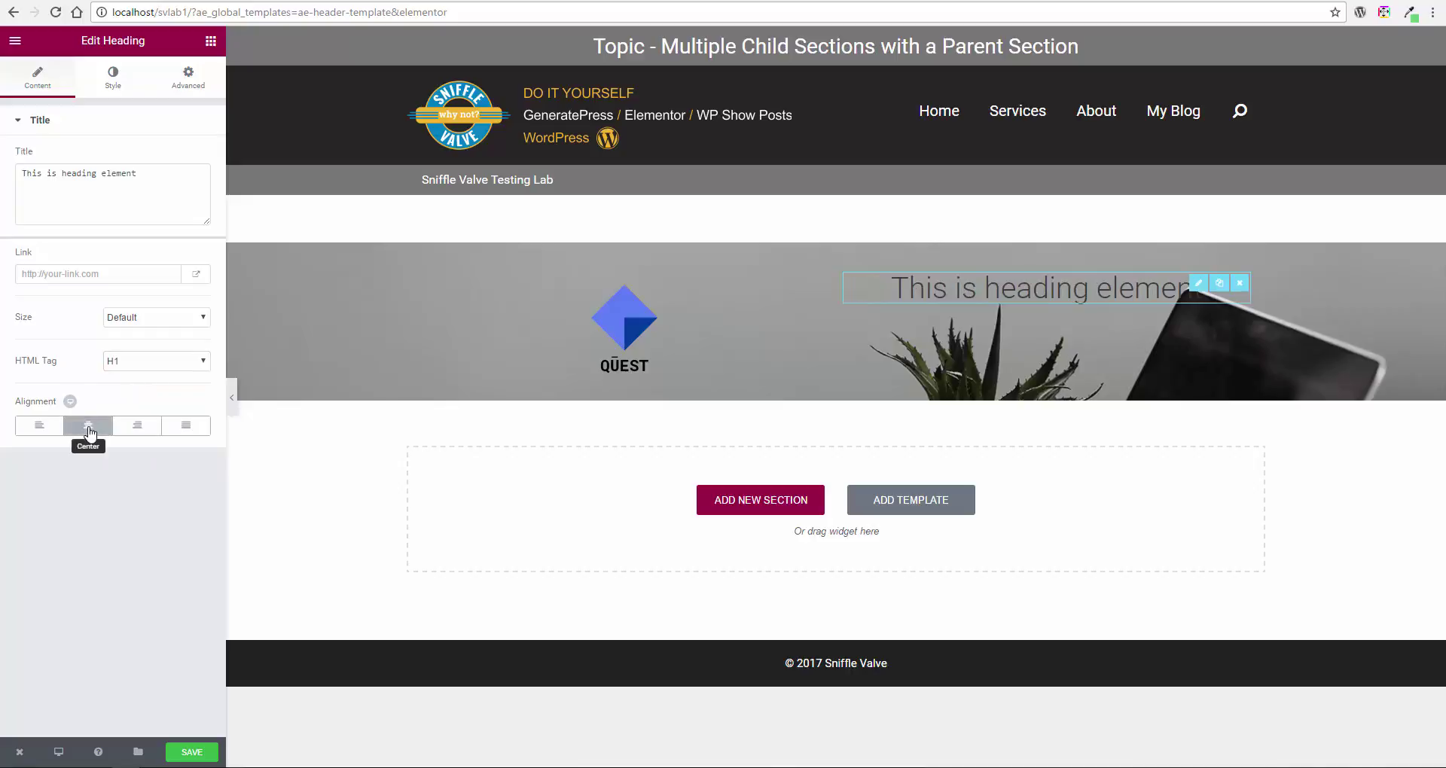
# - Set the heading's text colour to white (#ffffff)
pyautogui.click(115, 77)
pyautogui.click(185, 157)
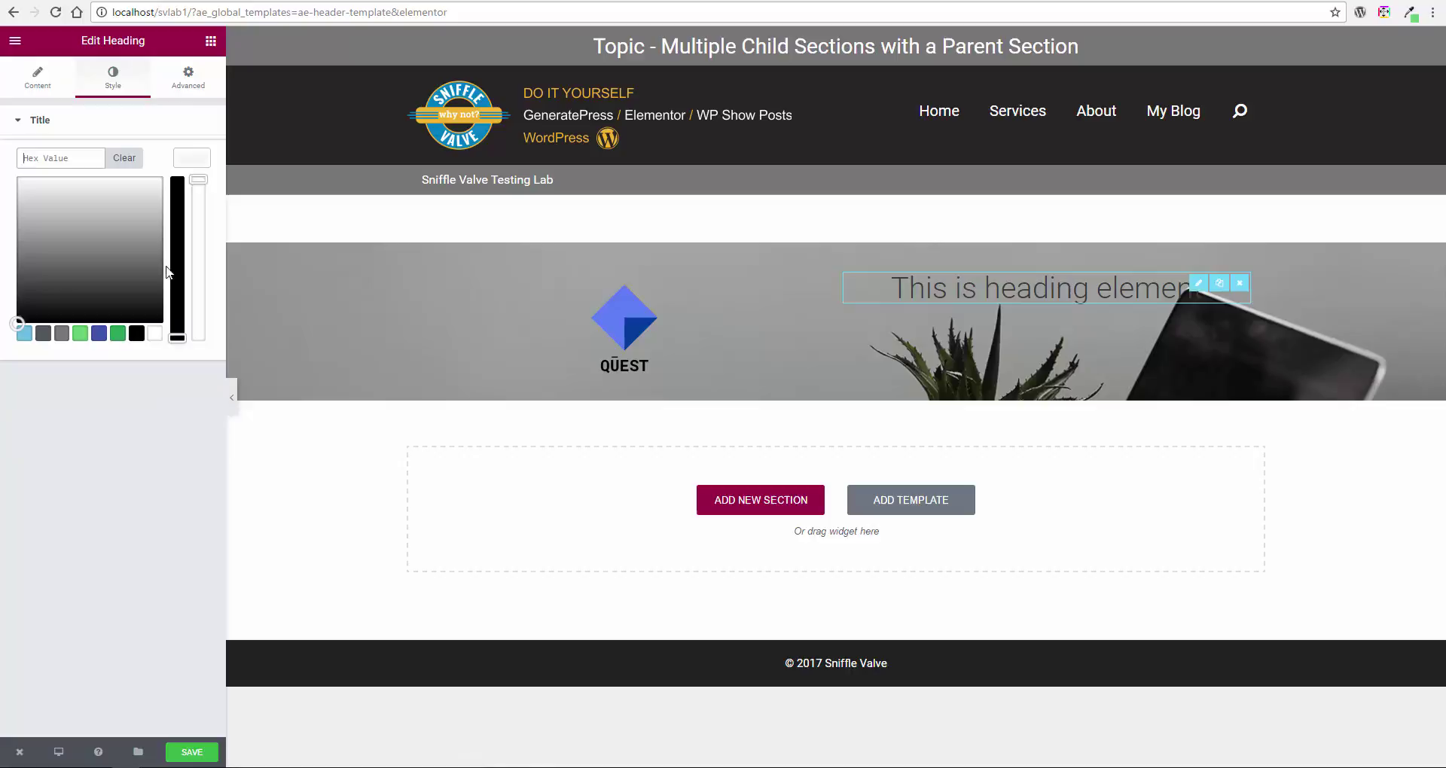
pyautogui.click(158, 335)
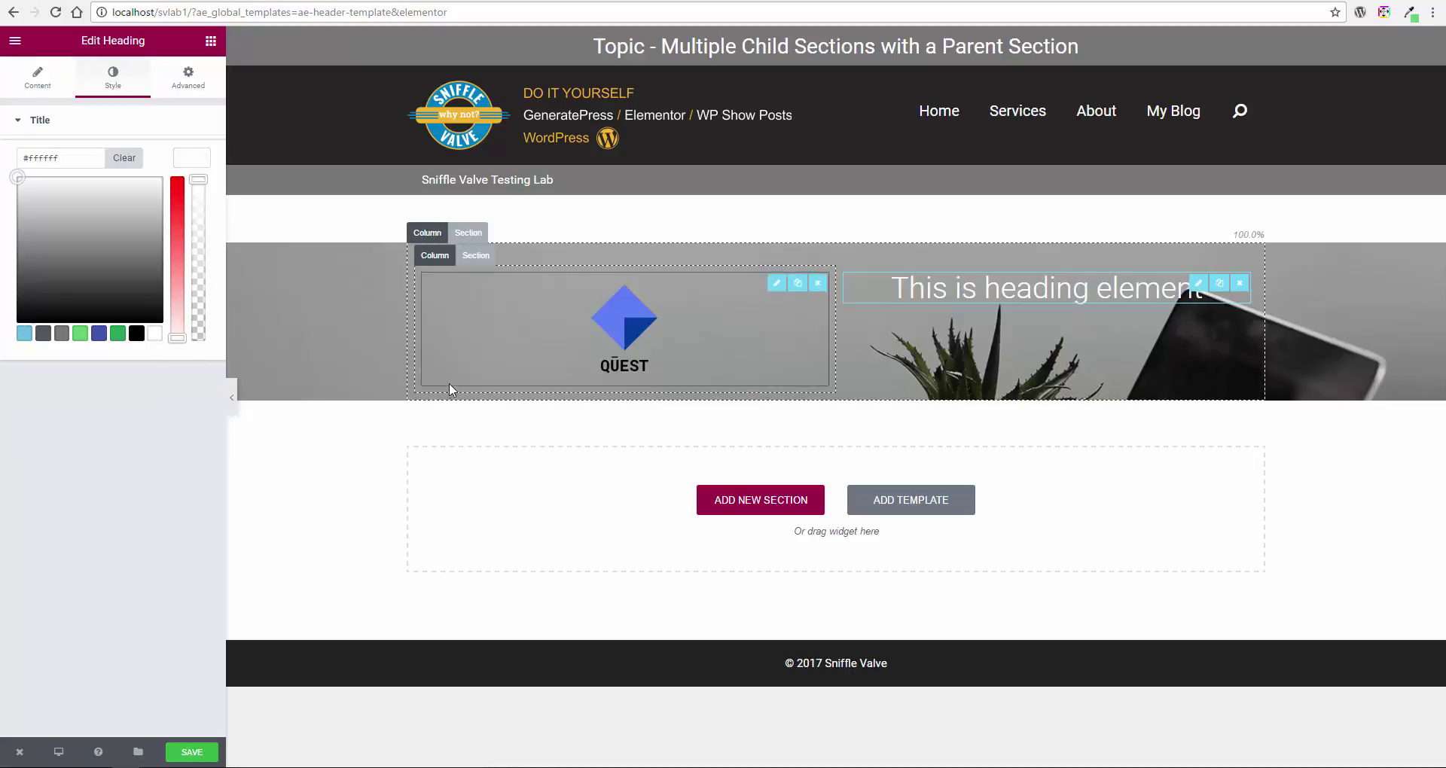
# - Set the nested two-column section's content position to Middle
pyautogui.click(471, 258)
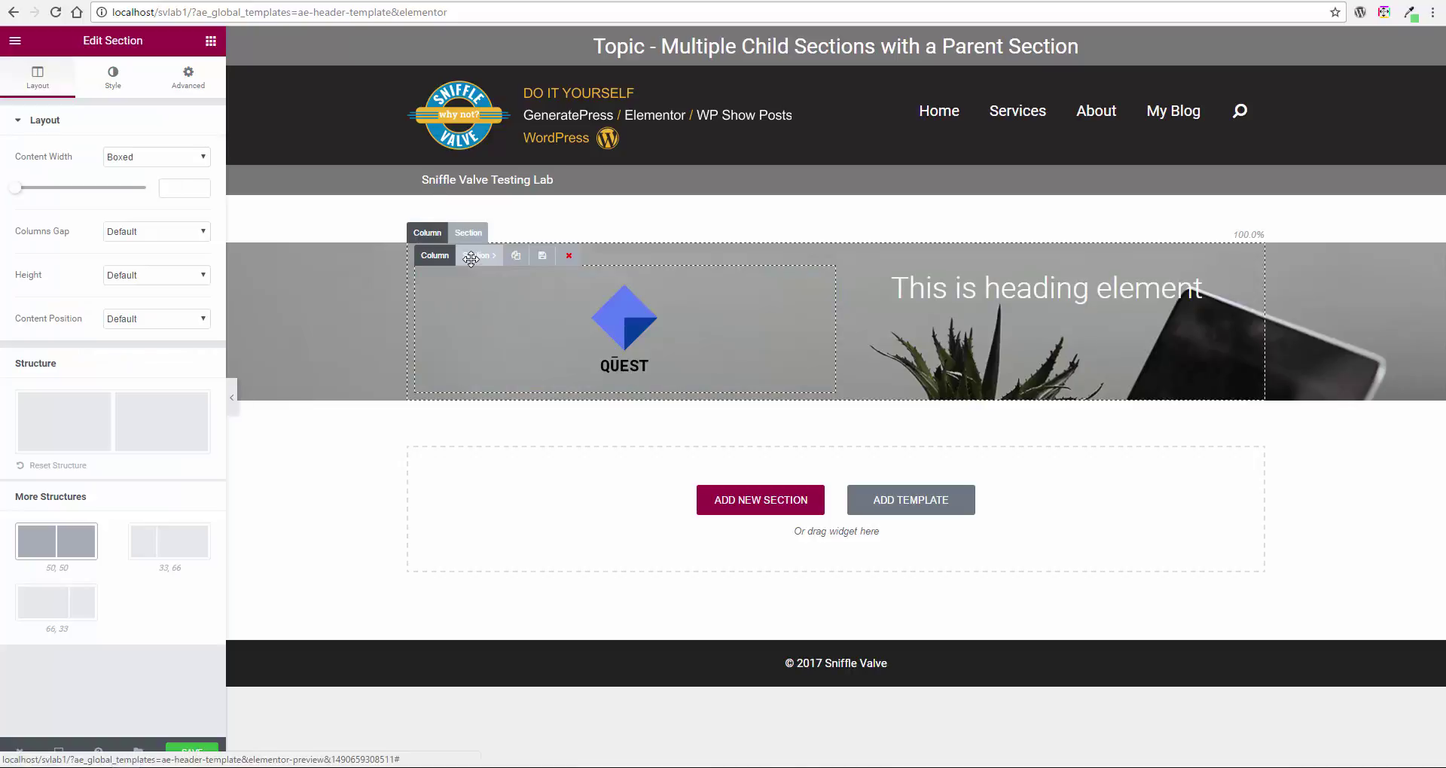
pyautogui.click(165, 319)
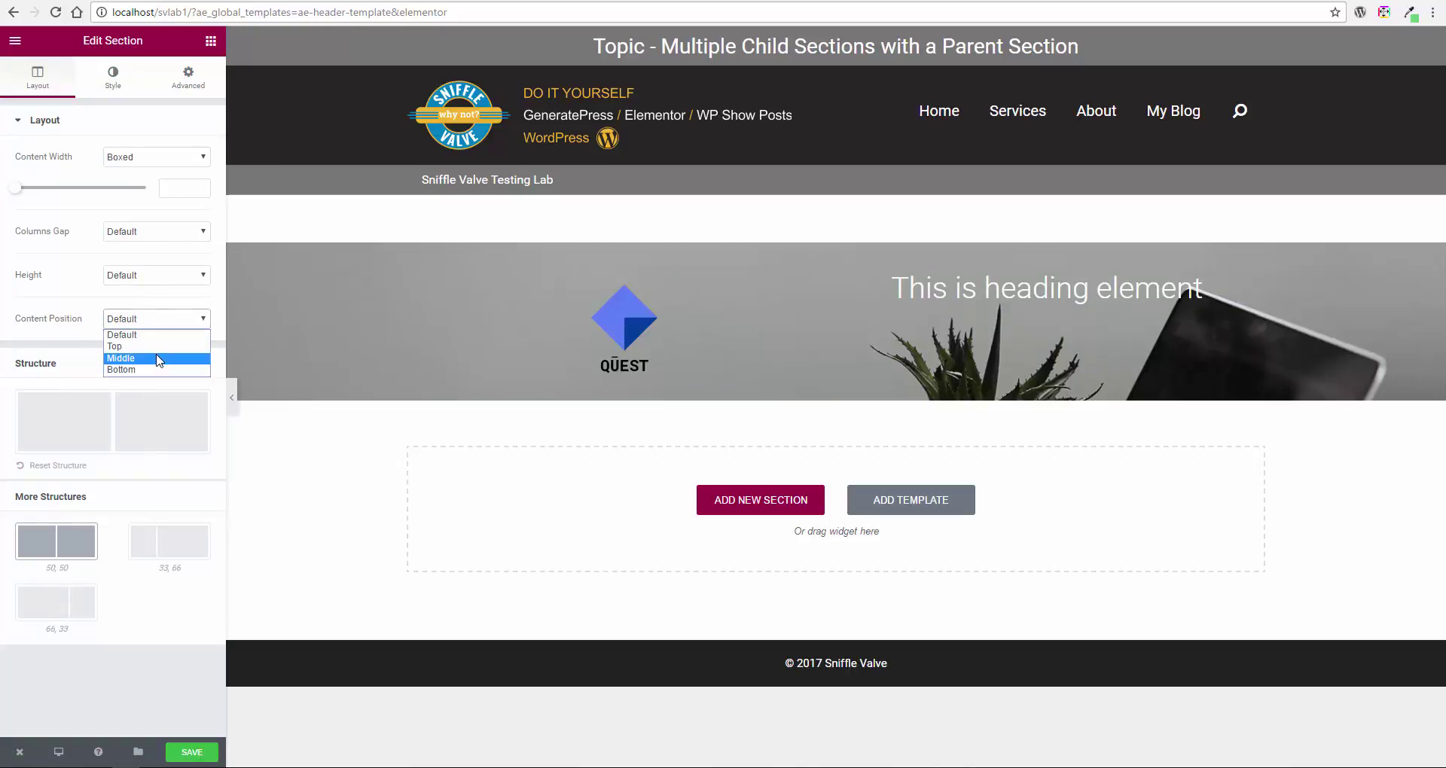
pyautogui.click(160, 359)
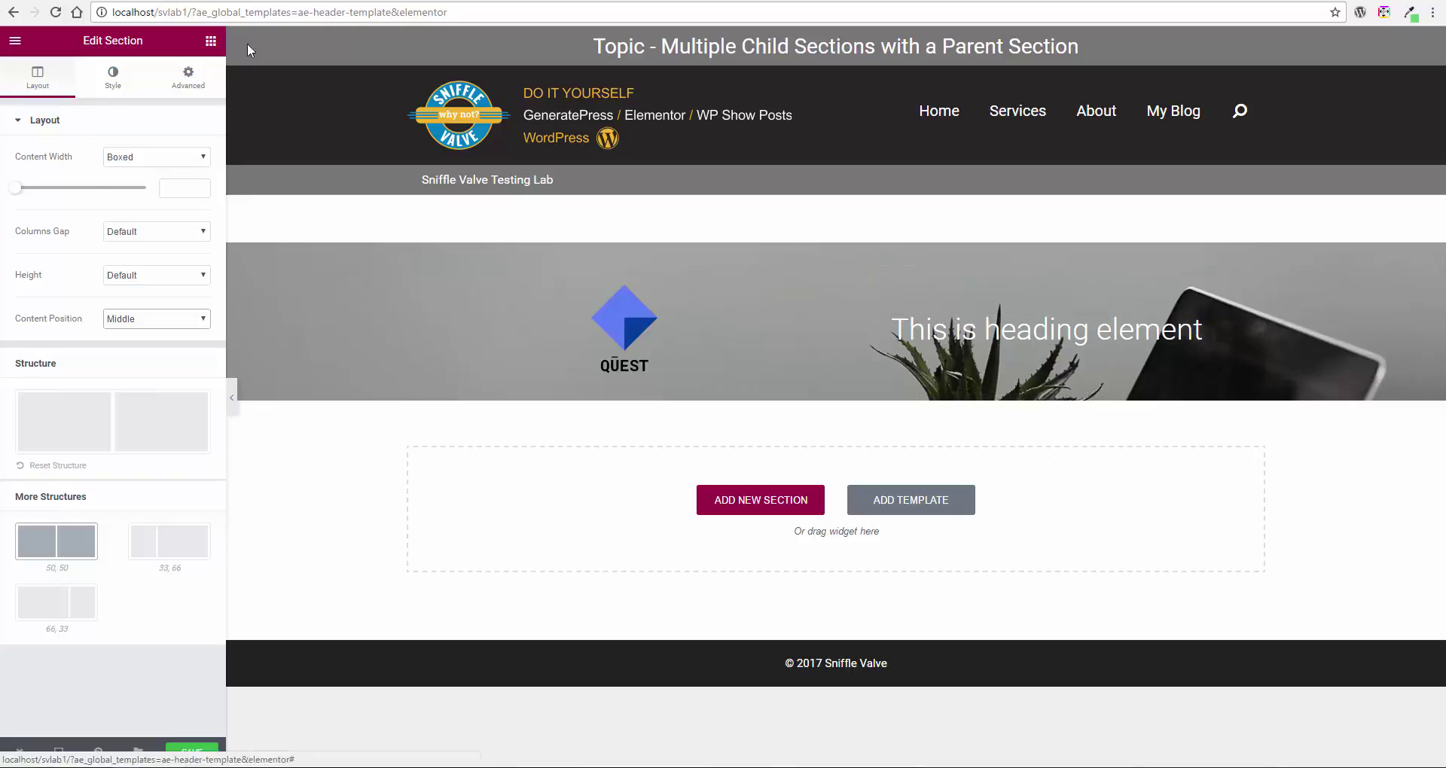
# - Duplicate the nested two-column section and delete the logo column from the copy, leaving only its heading
pyautogui.click(215, 44)
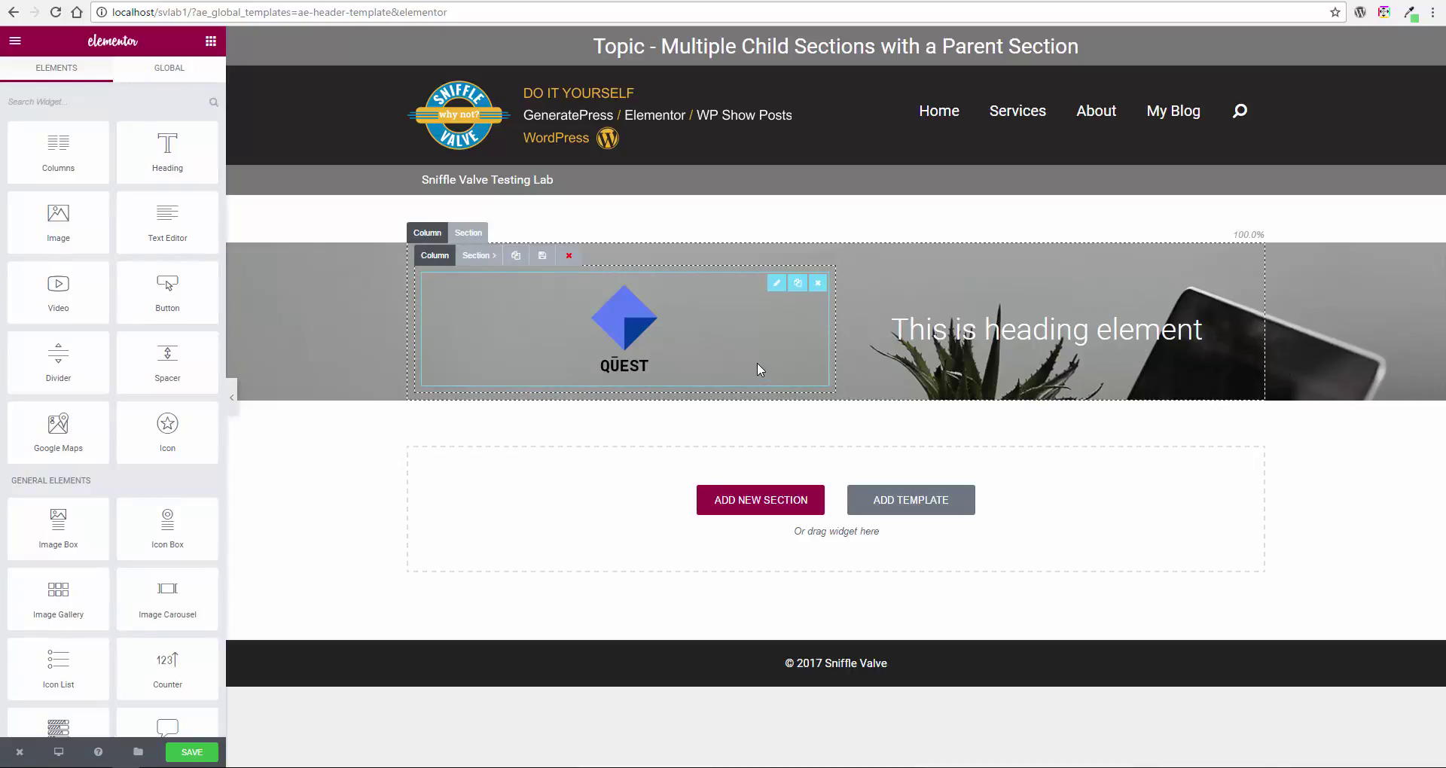
pyautogui.click(475, 260)
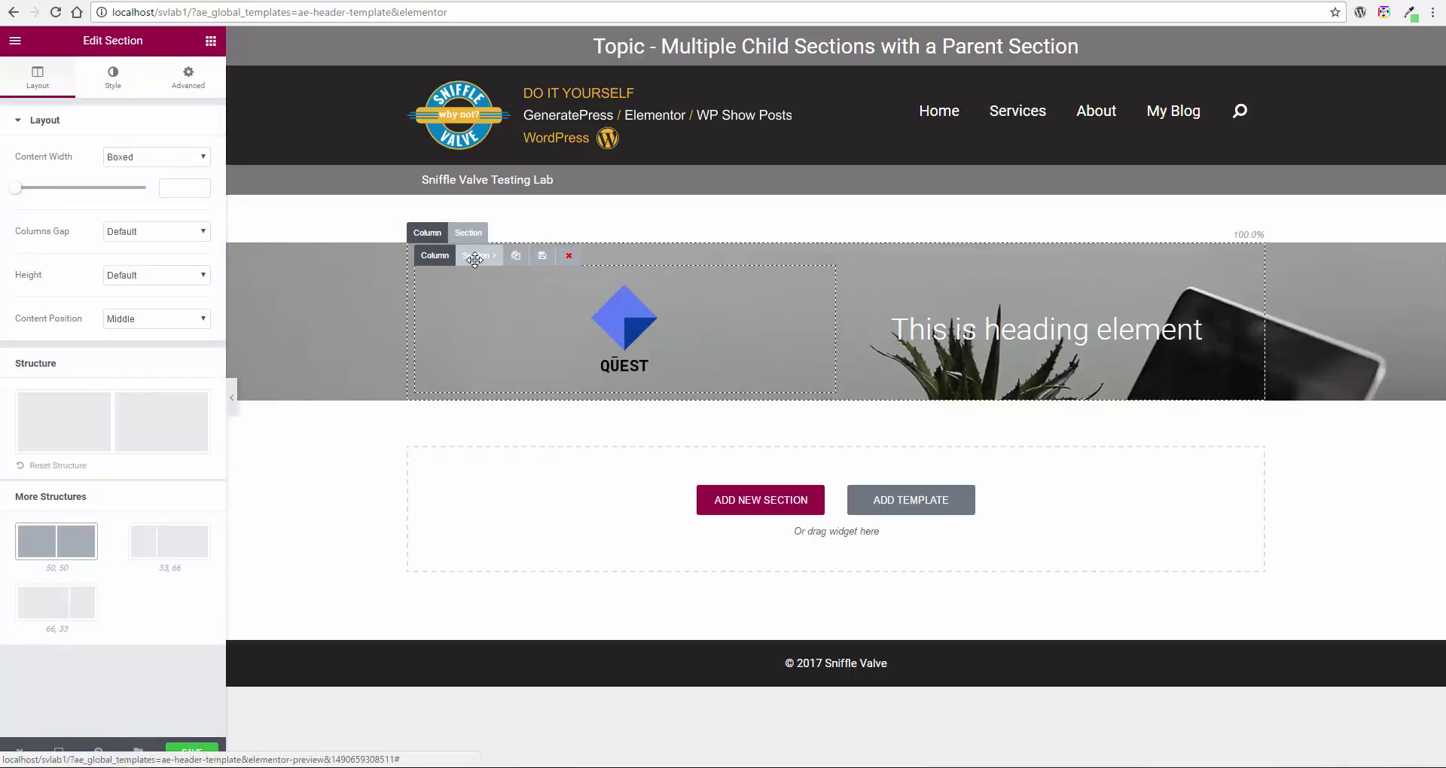
pyautogui.click(515, 257)
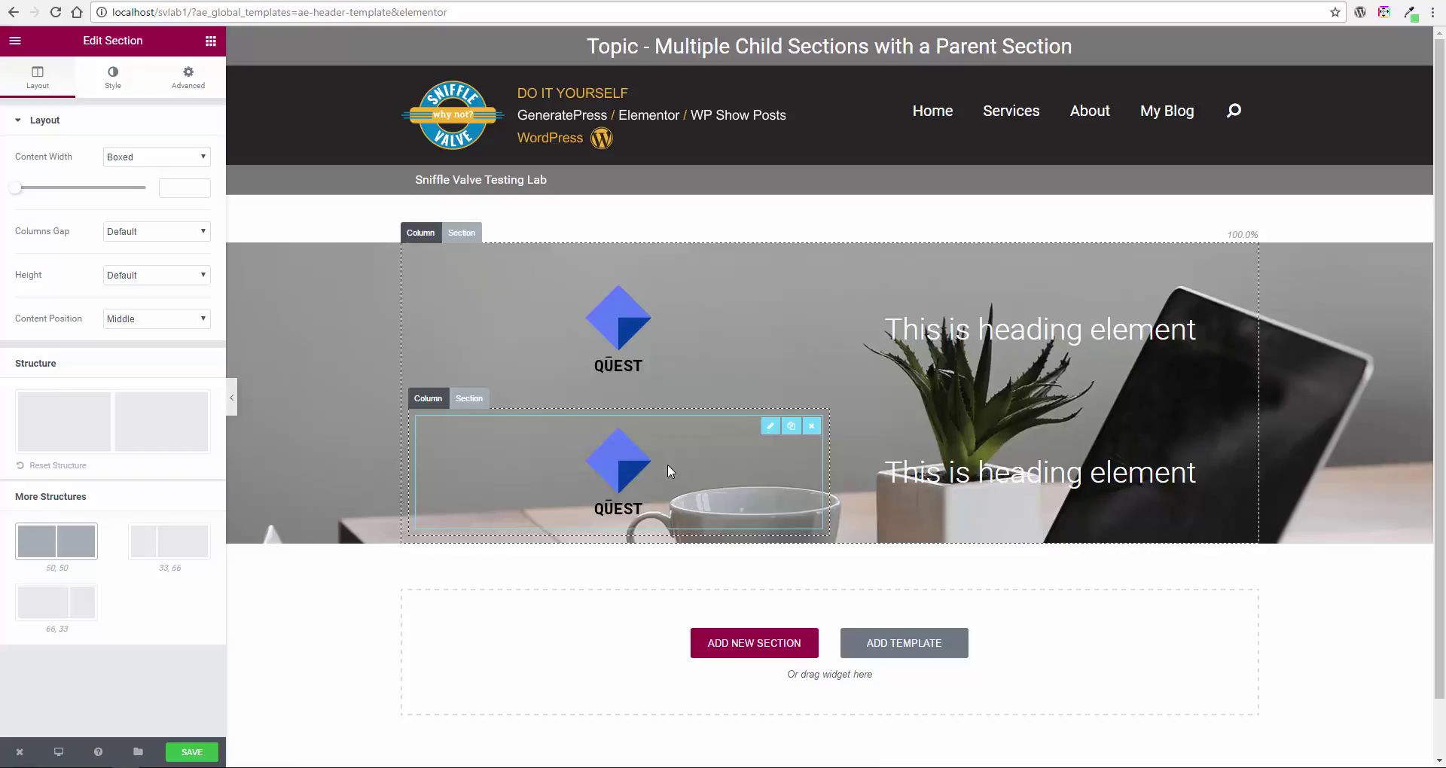
pyautogui.click(423, 399)
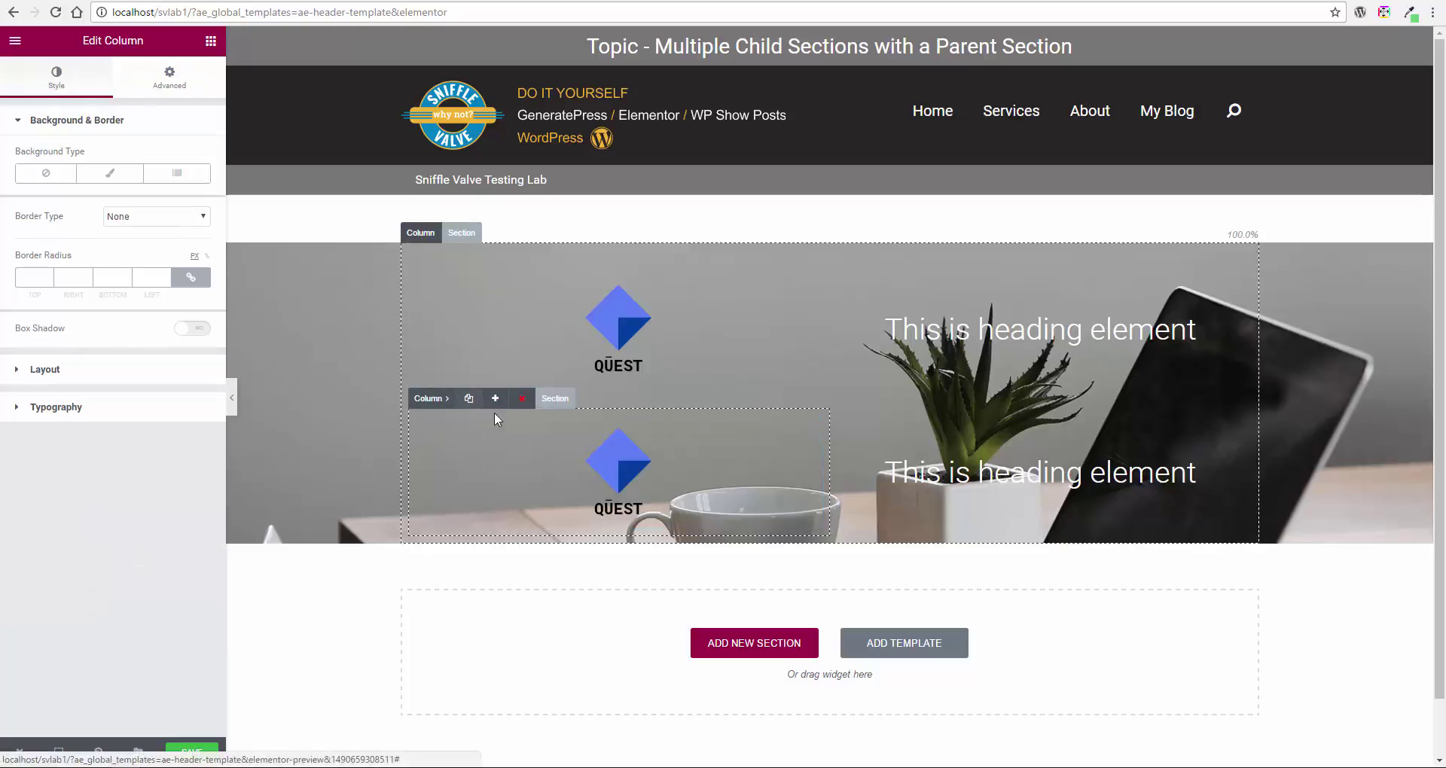
pyautogui.click(522, 399)
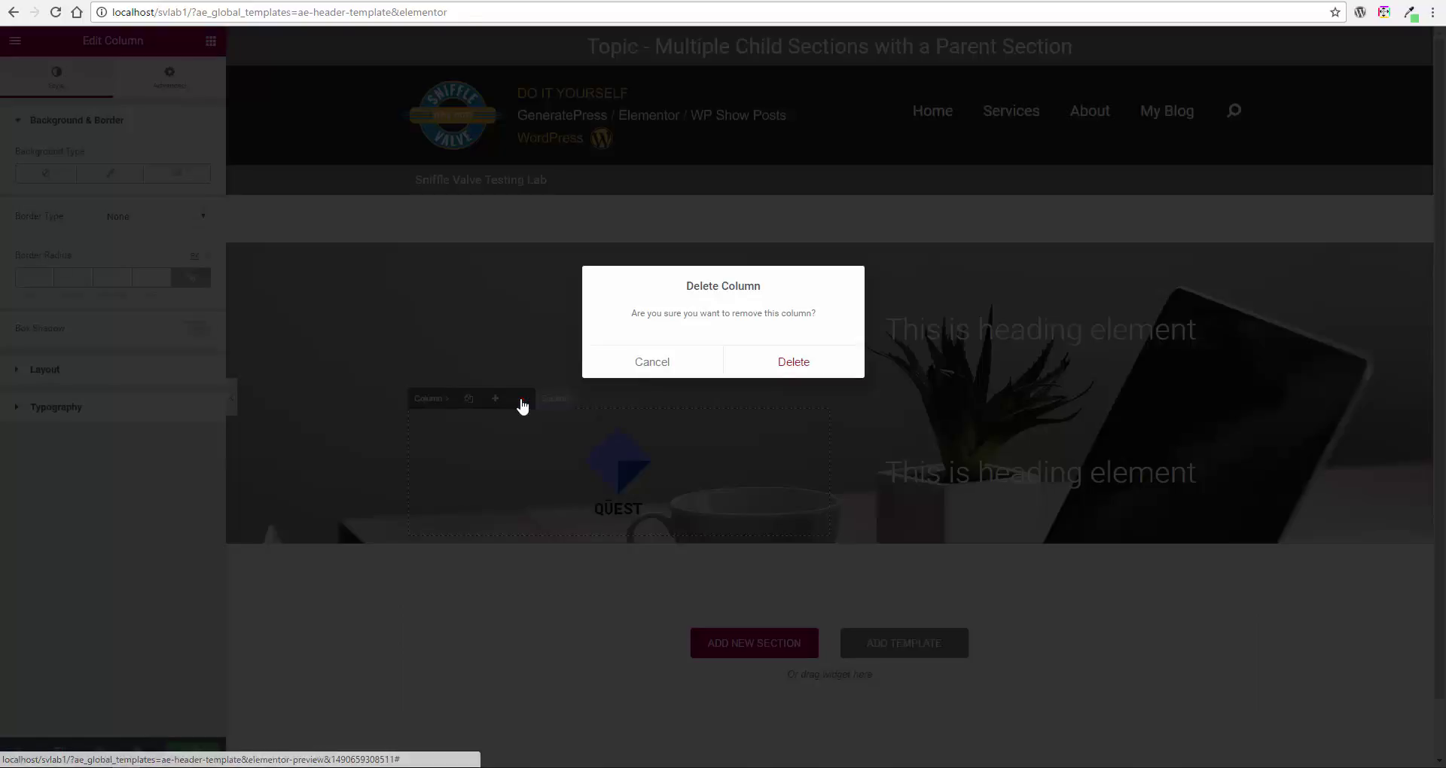
pyautogui.click(784, 363)
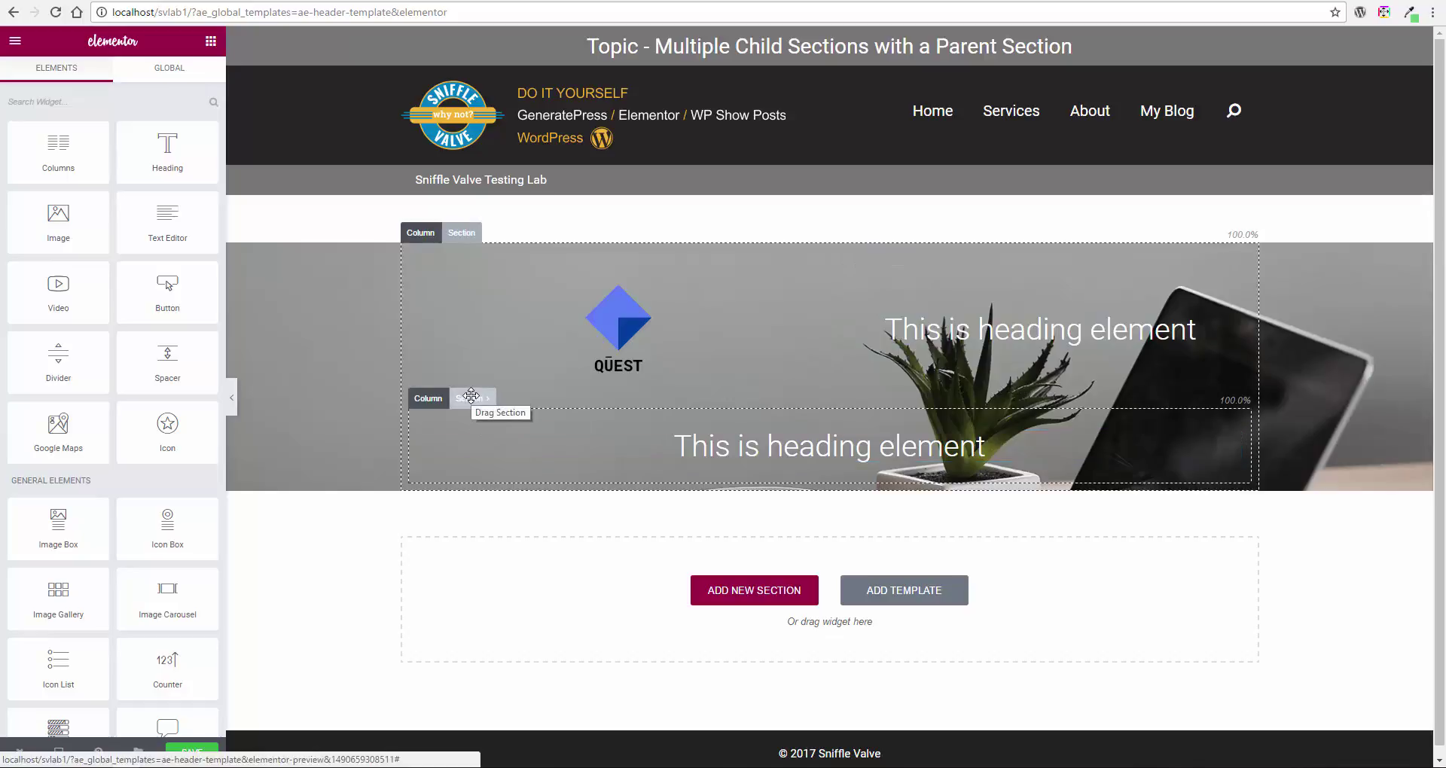
pyautogui.moveTo(471, 396); pyautogui.dragTo(467, 268)
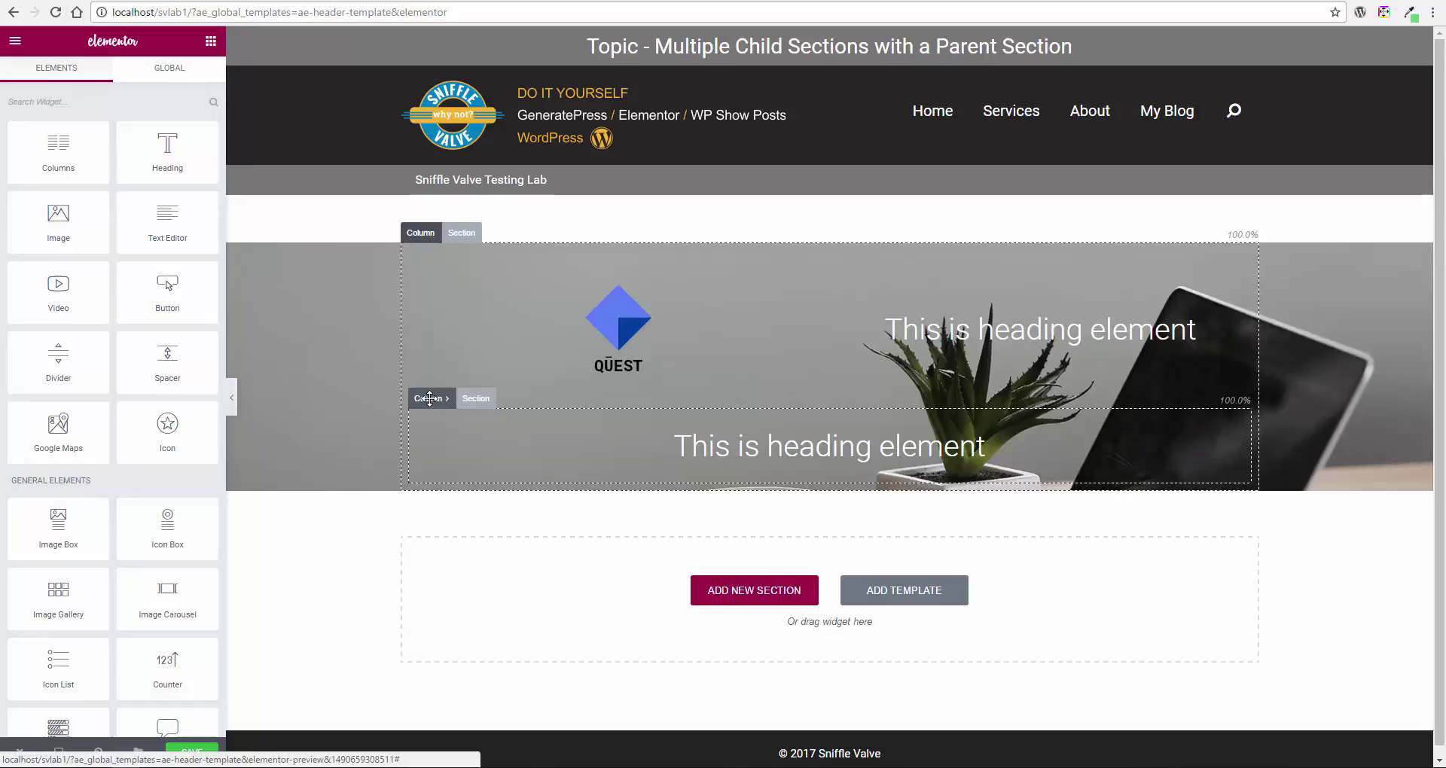
# - Duplicate the nested section that holds only a heading and add two more columns to the new copy
pyautogui.click(481, 399)
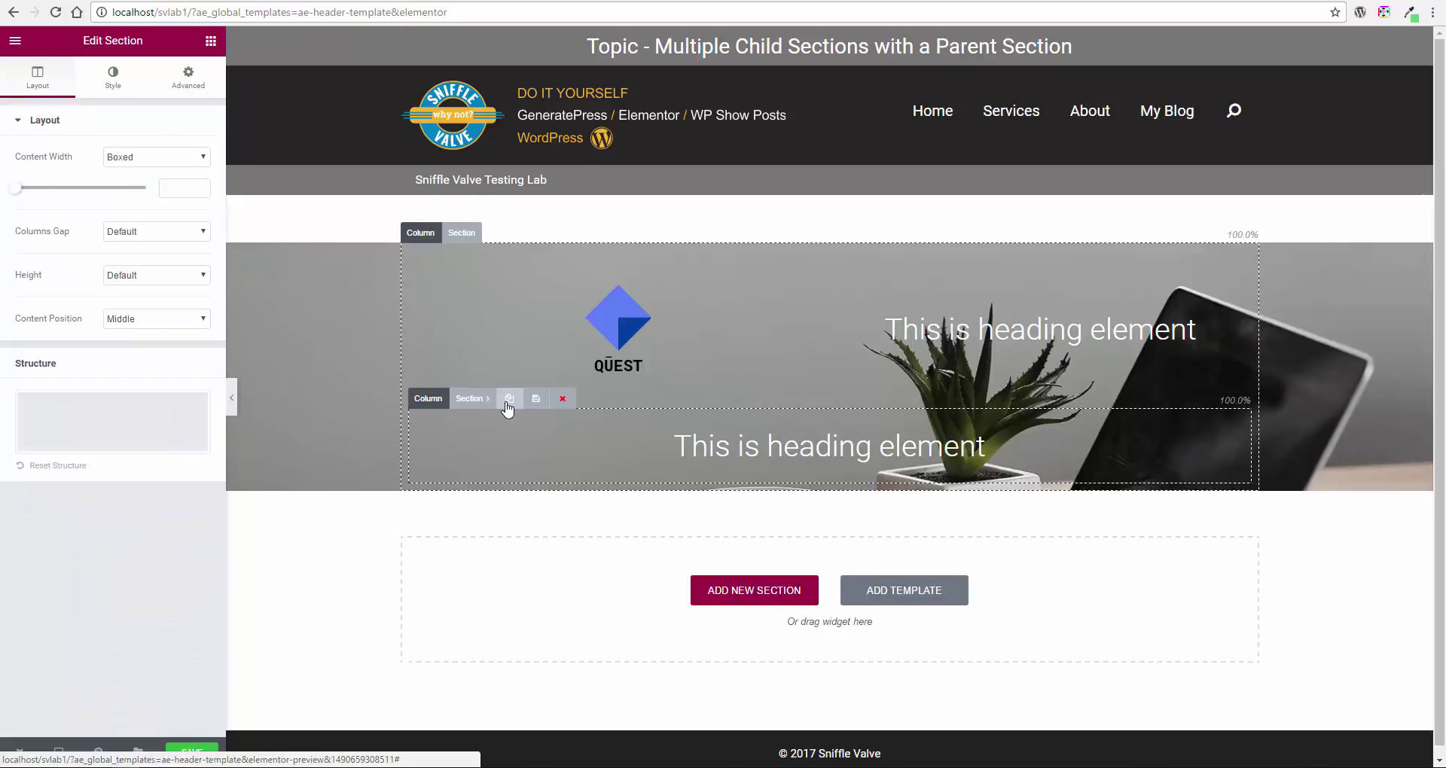
pyautogui.click(507, 405)
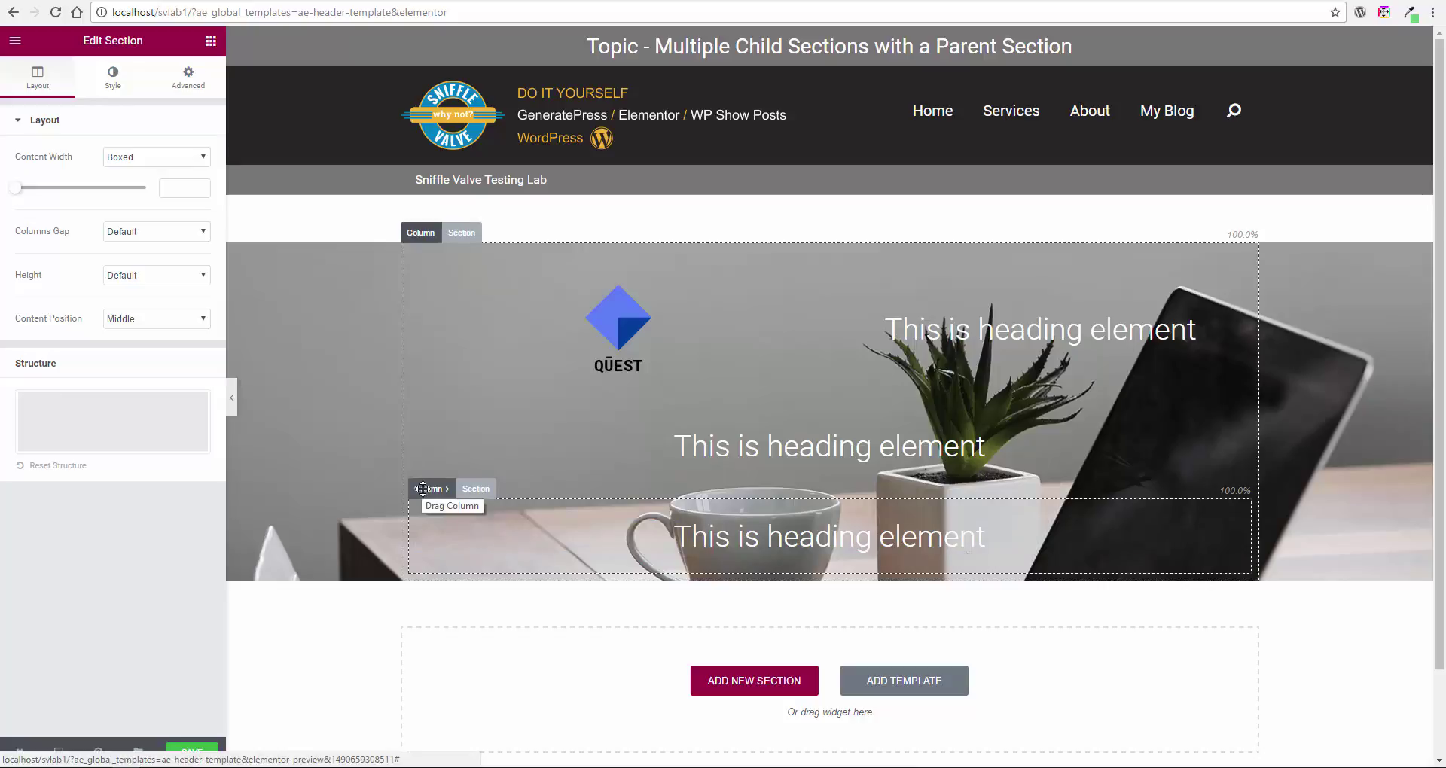
pyautogui.click(422, 488)
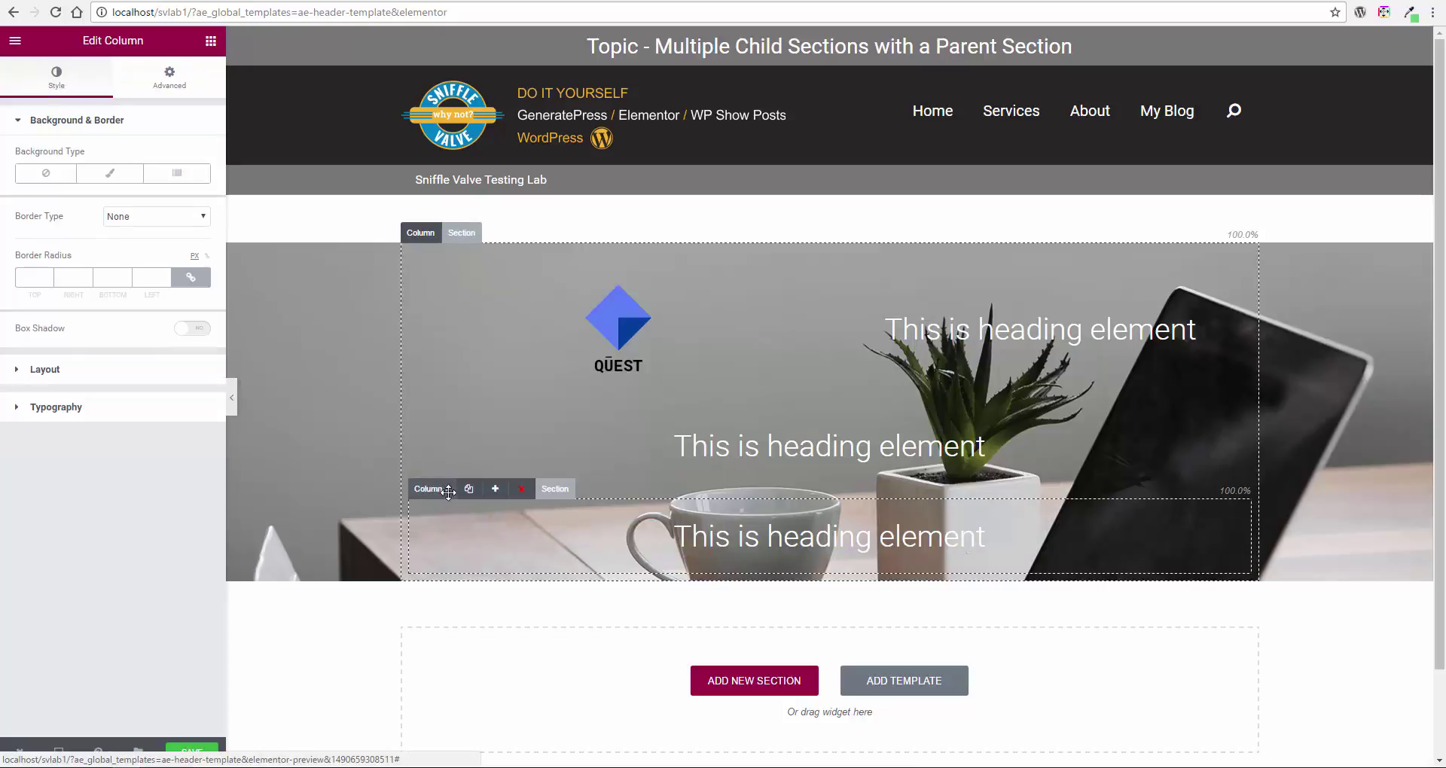
pyautogui.click(493, 491)
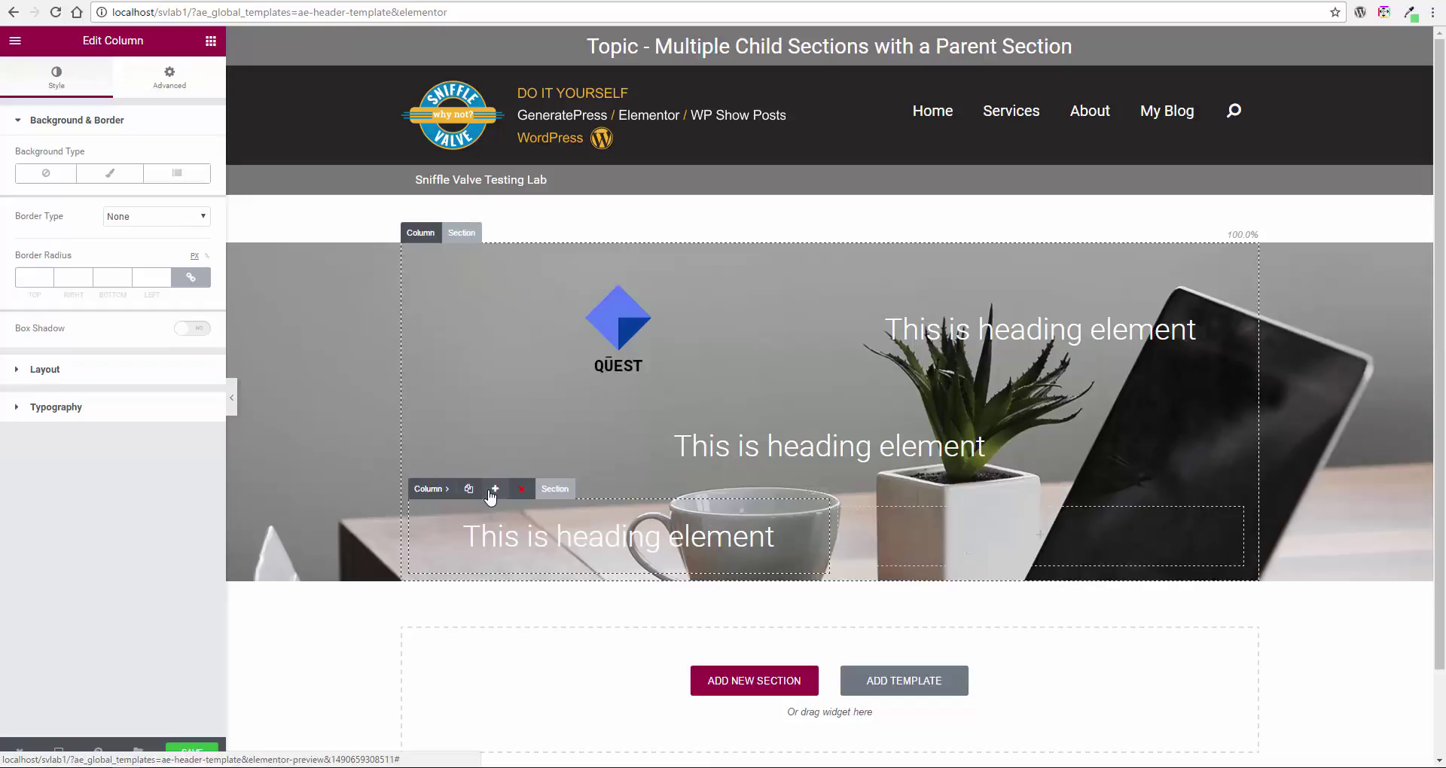
pyautogui.click(494, 490)
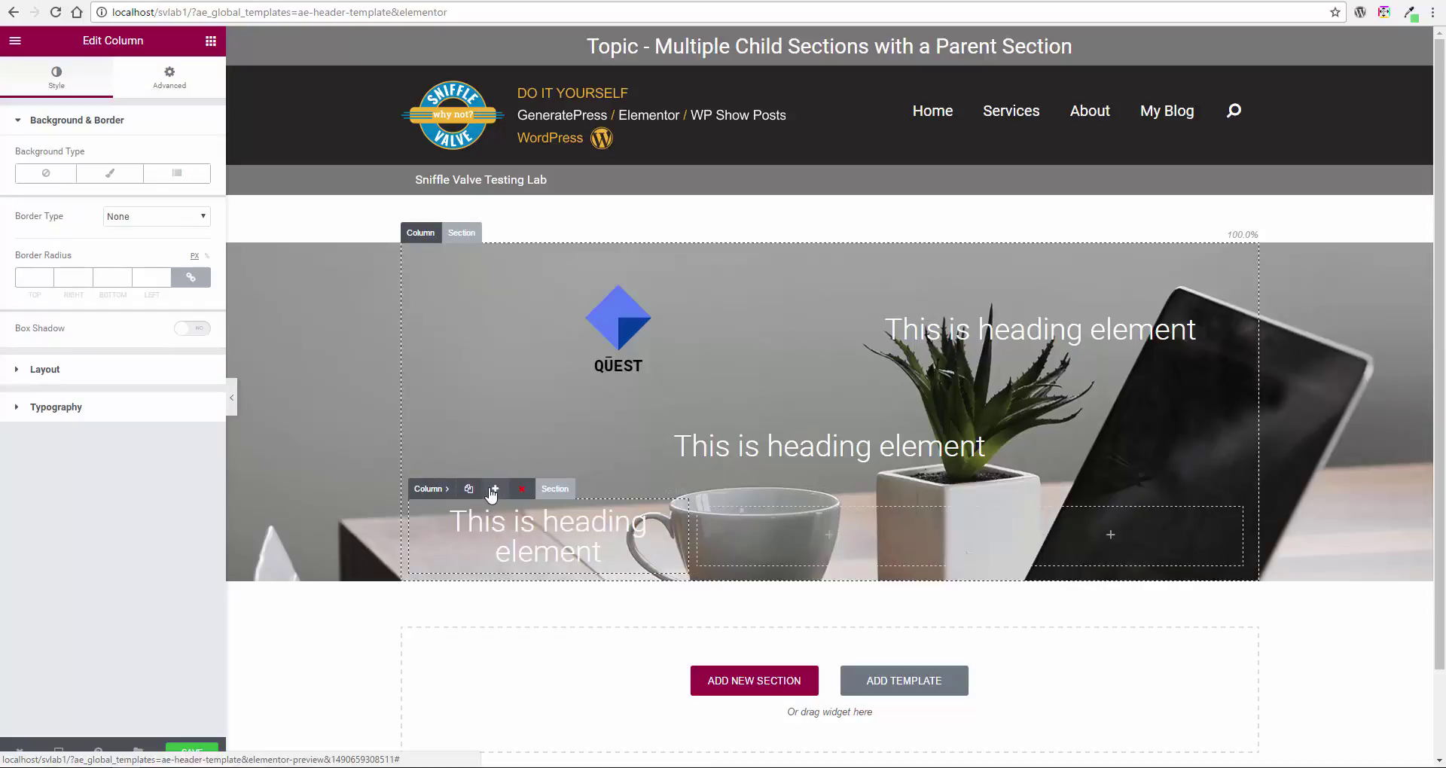
# - Delete the heading from the first column of the three-column nested section
pyautogui.moveTo(636, 520)
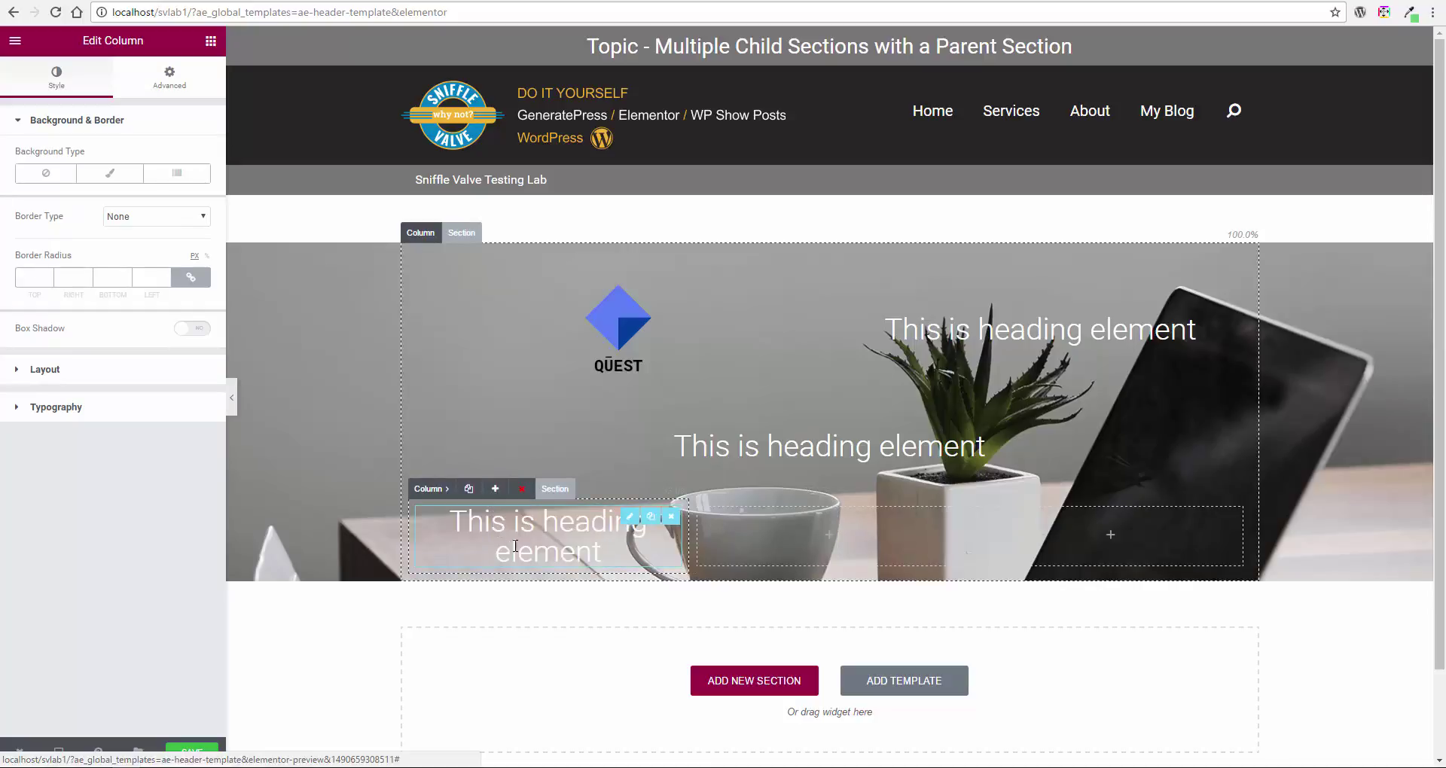
pyautogui.click(671, 518)
pyautogui.click(789, 360)
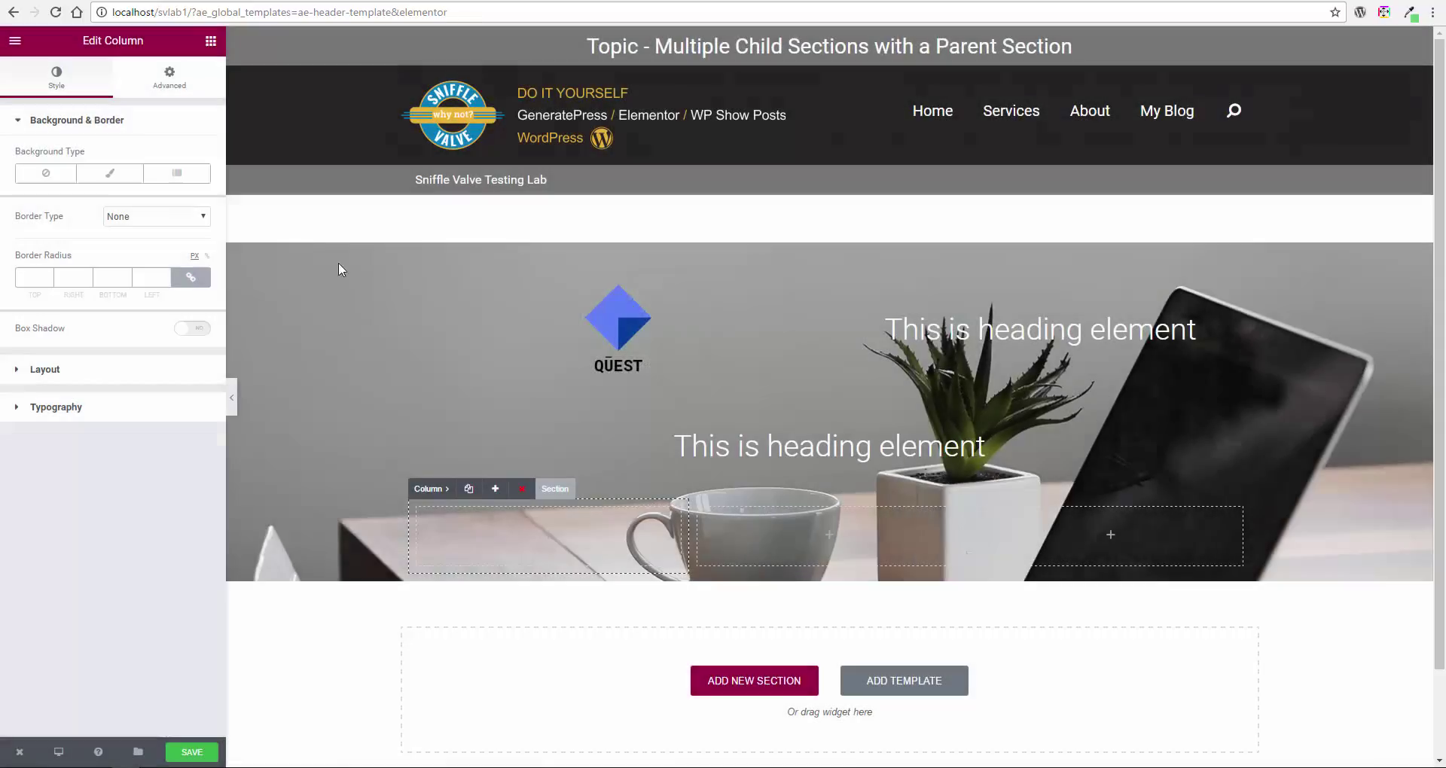
# - Place an Image widget with masso.png in the first column of the three-column section and duplicate it into the middle column
pyautogui.click(211, 40)
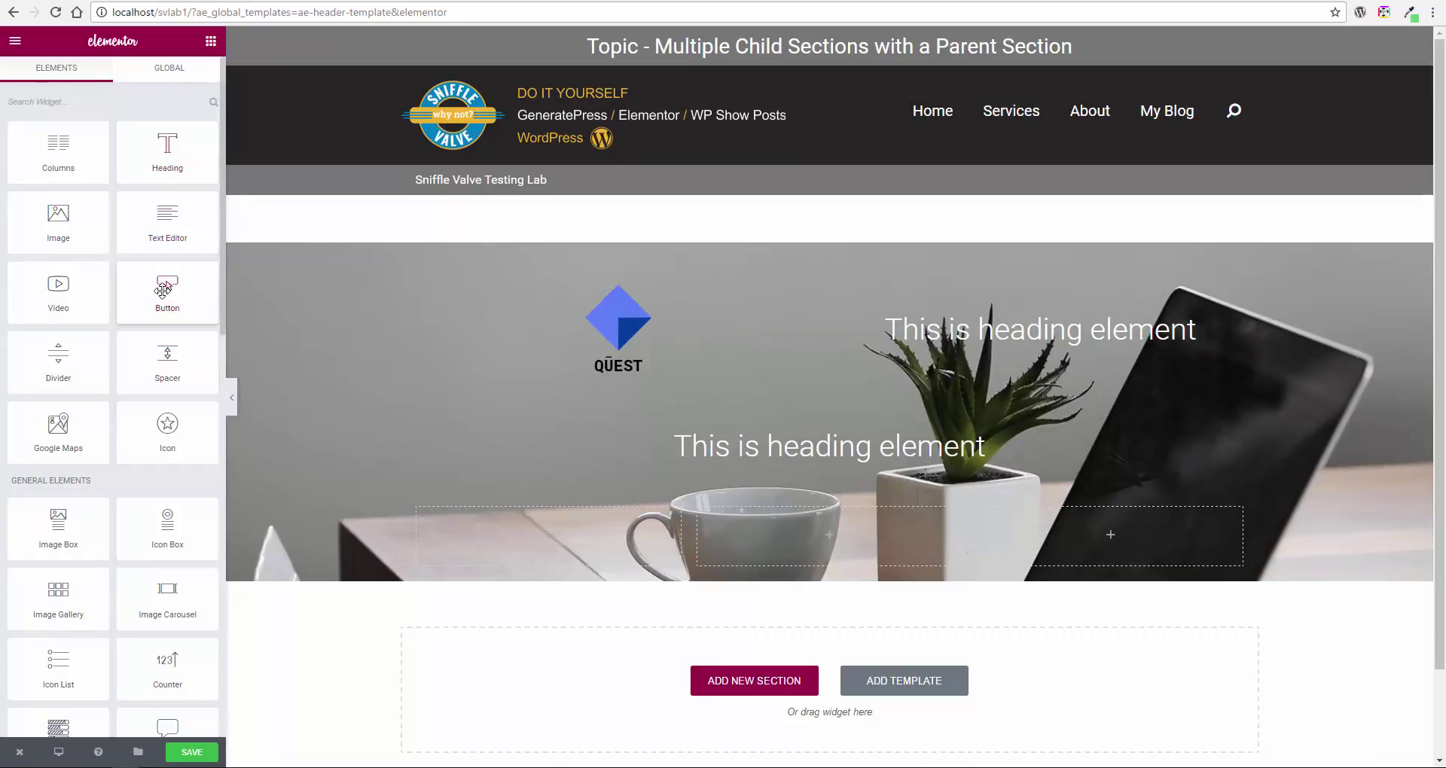
pyautogui.moveTo(66, 230); pyautogui.dragTo(515, 548)
pyautogui.click(108, 223)
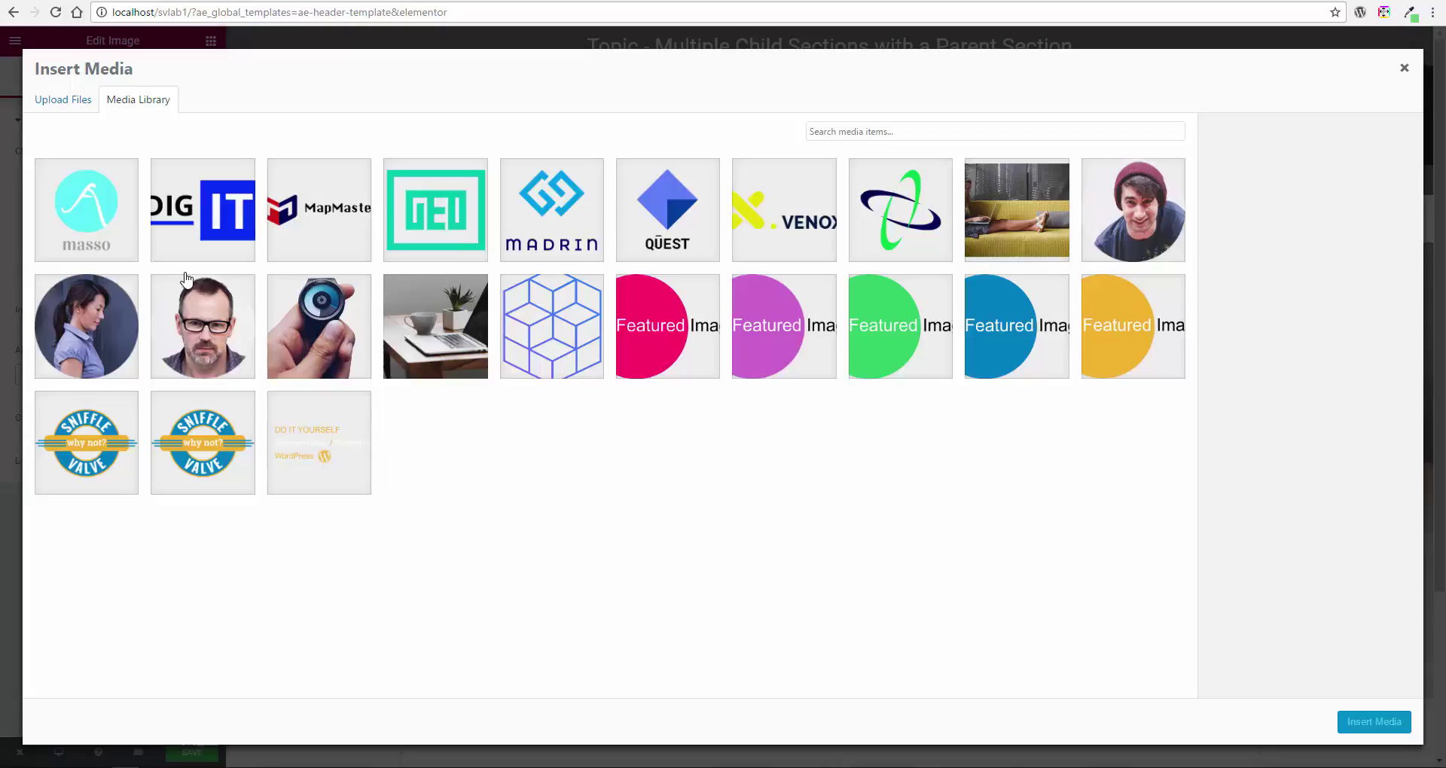
pyautogui.click(92, 217)
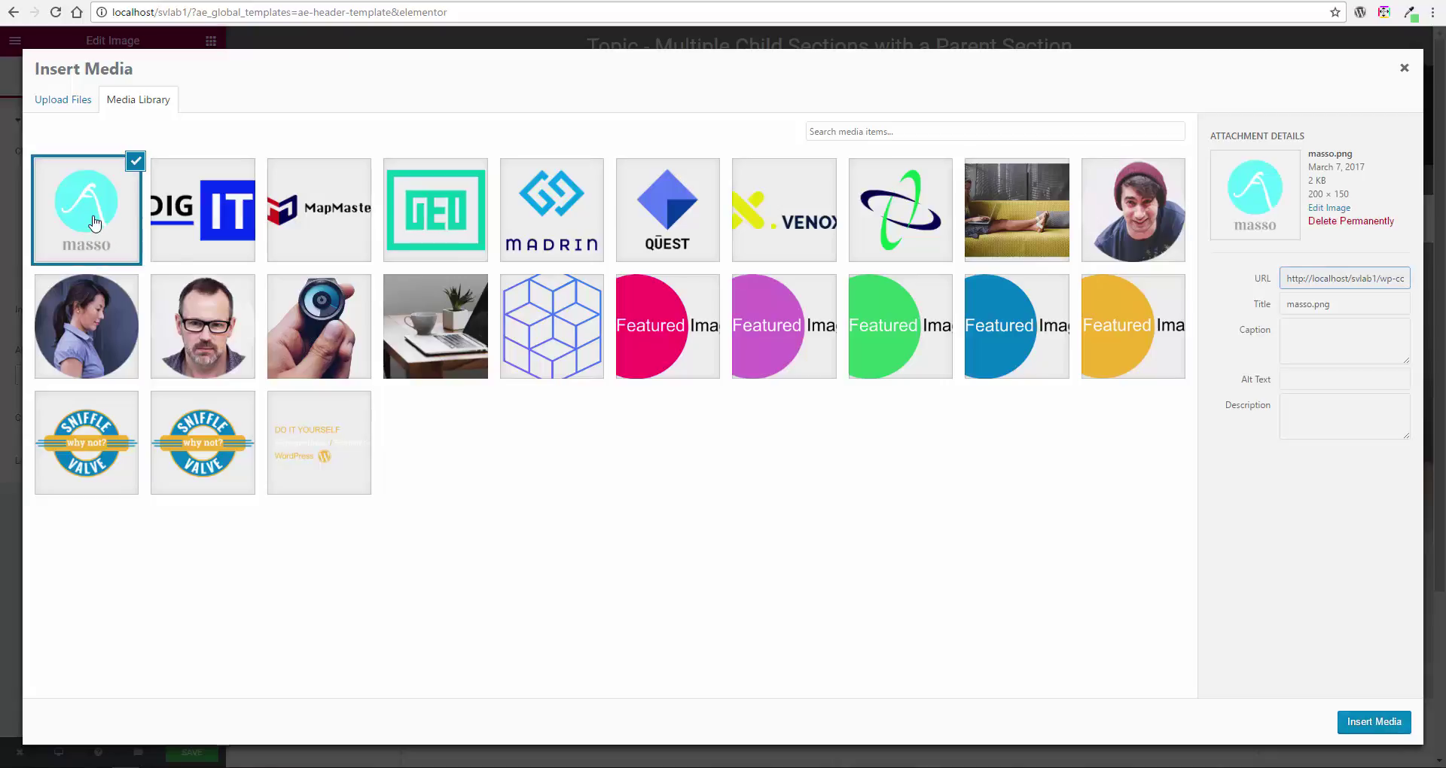
pyautogui.click(1373, 722)
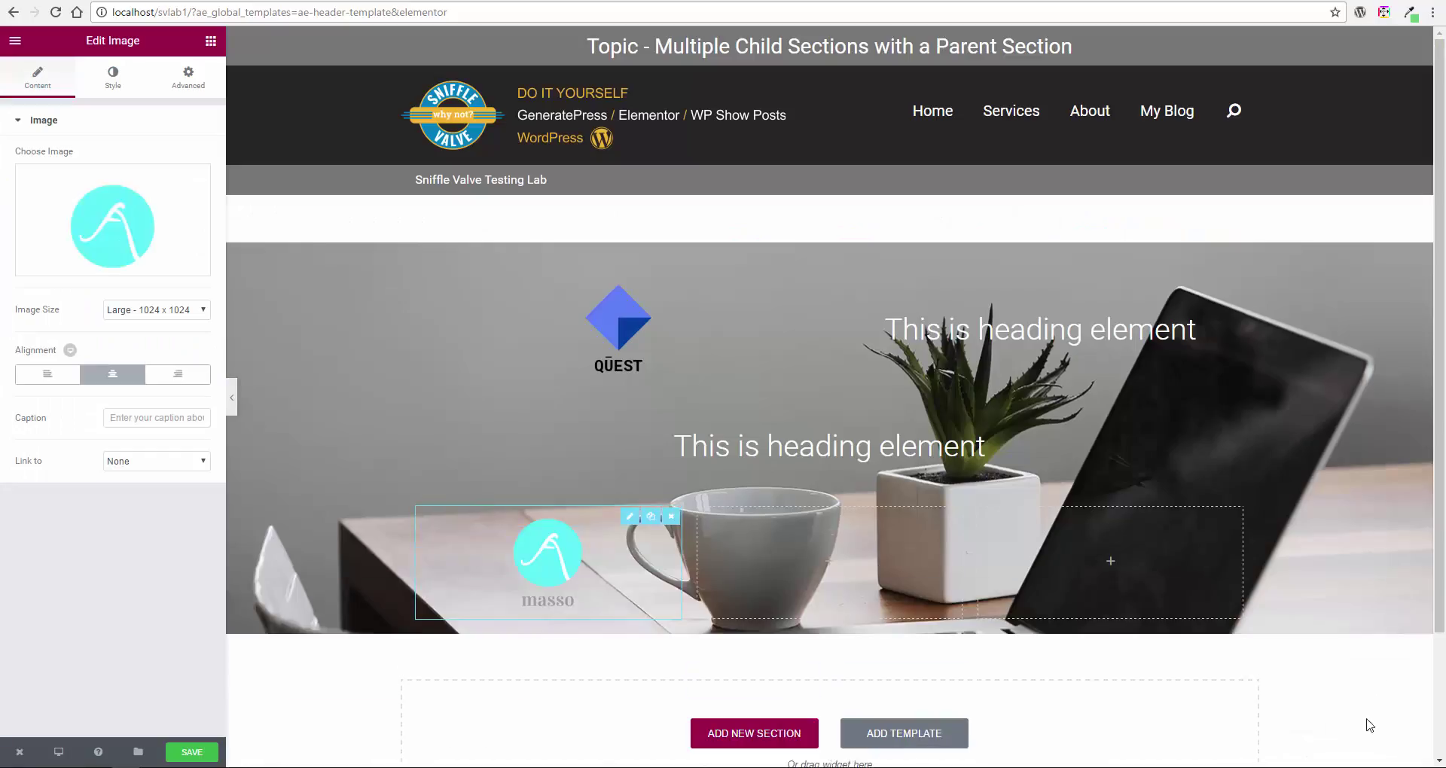
pyautogui.click(649, 519)
pyautogui.moveTo(629, 637); pyautogui.dragTo(850, 531)
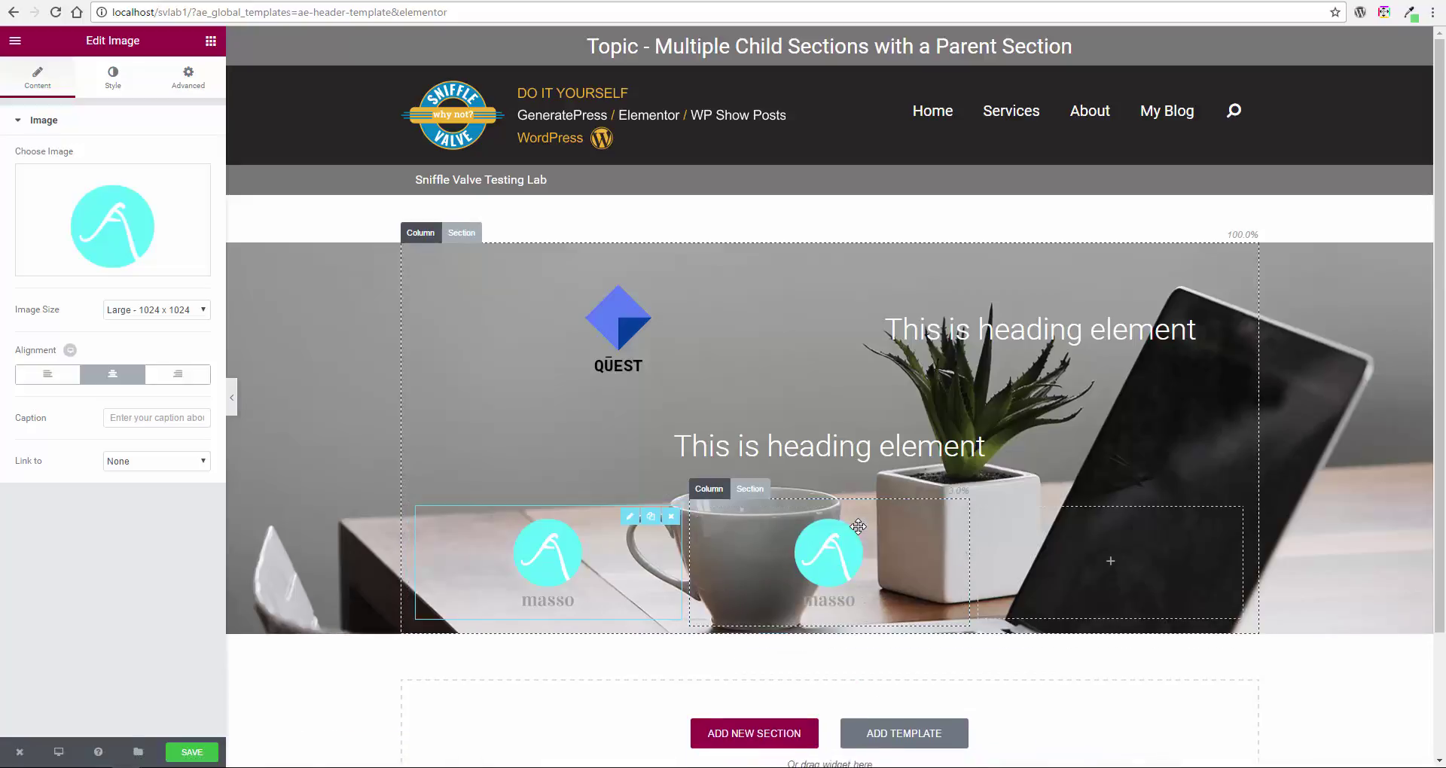
# - Replace the first column's masso image with digit.png from the media library
pyautogui.click(171, 224)
pyautogui.click(194, 226)
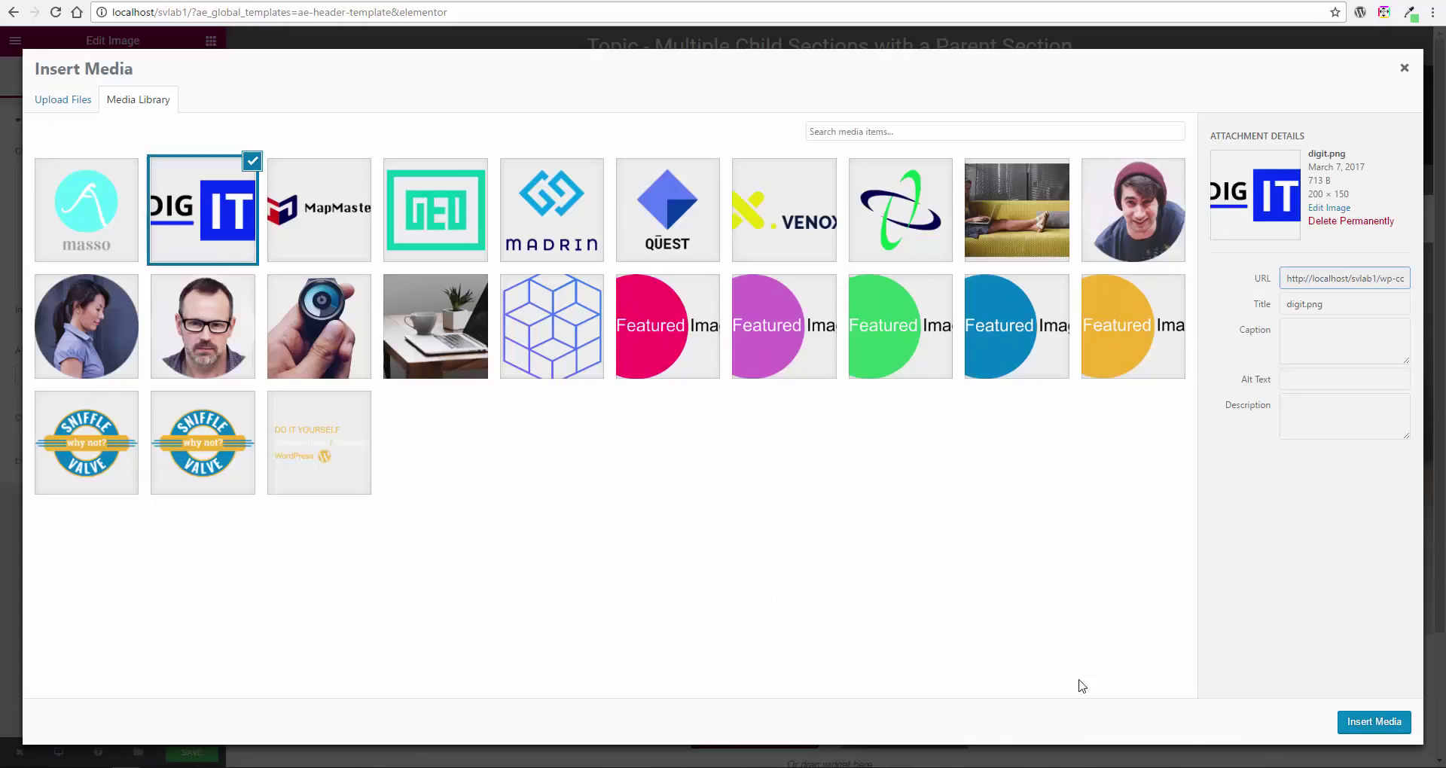
pyautogui.click(1378, 721)
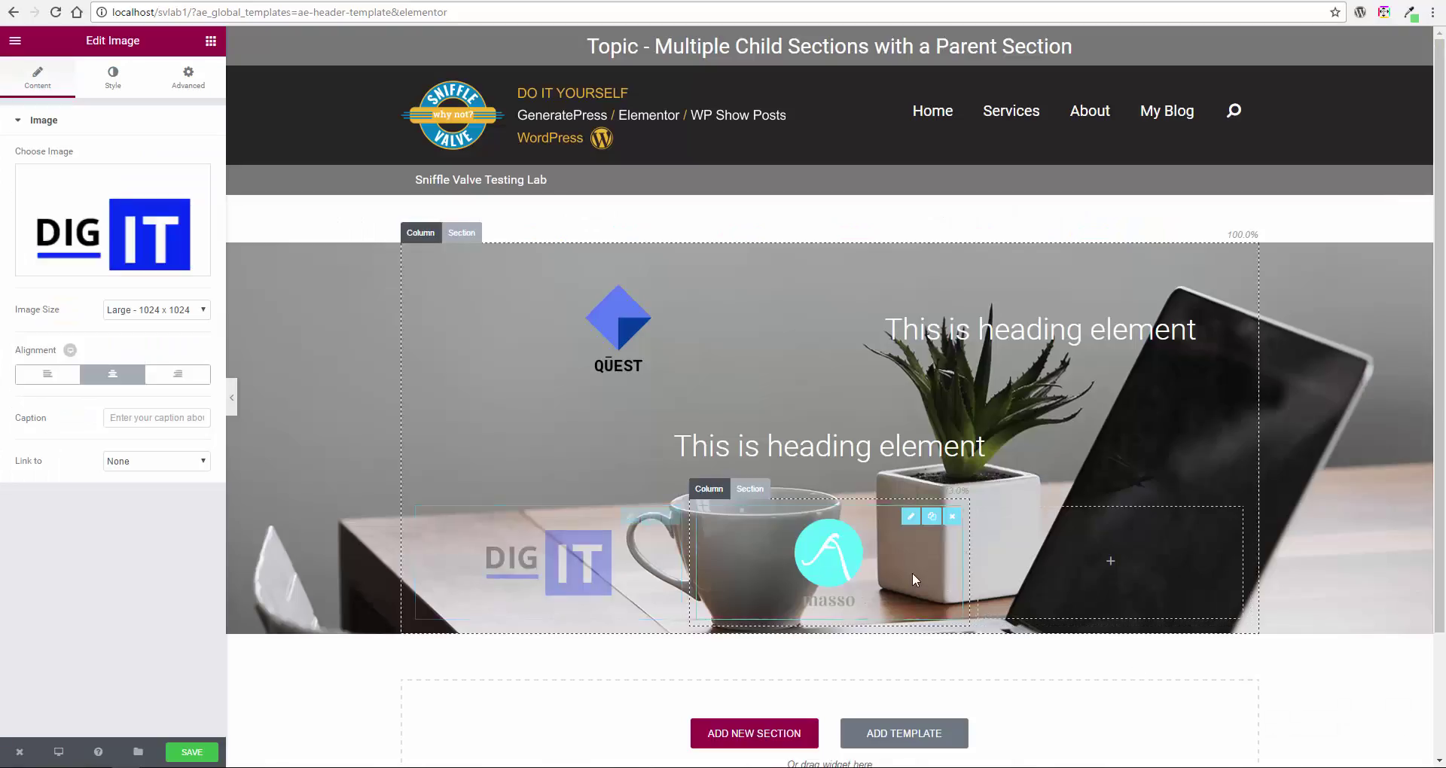
# - Duplicate the middle masso image into the third column and replace the first column's image with the green GEO logo
pyautogui.click(932, 515)
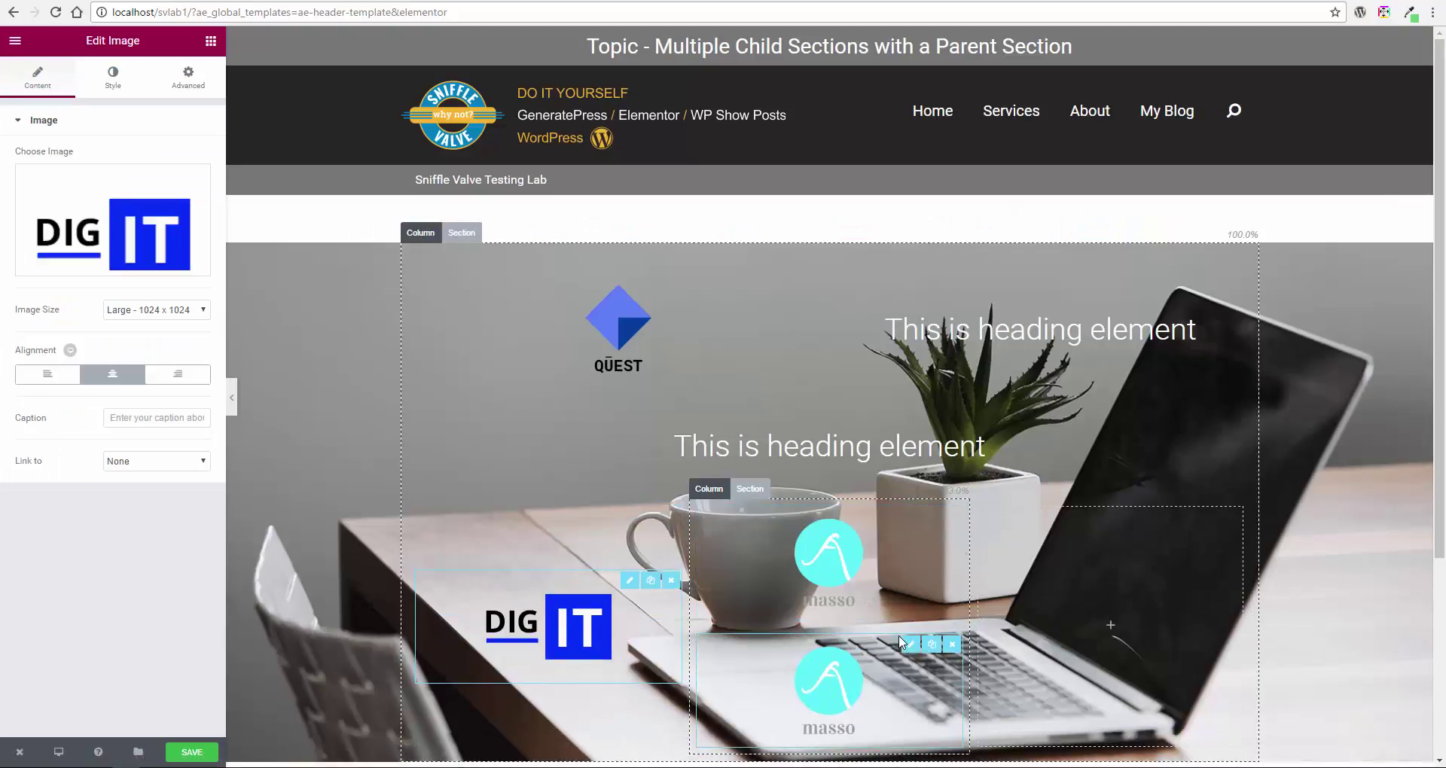
pyautogui.moveTo(902, 641); pyautogui.dragTo(1106, 590)
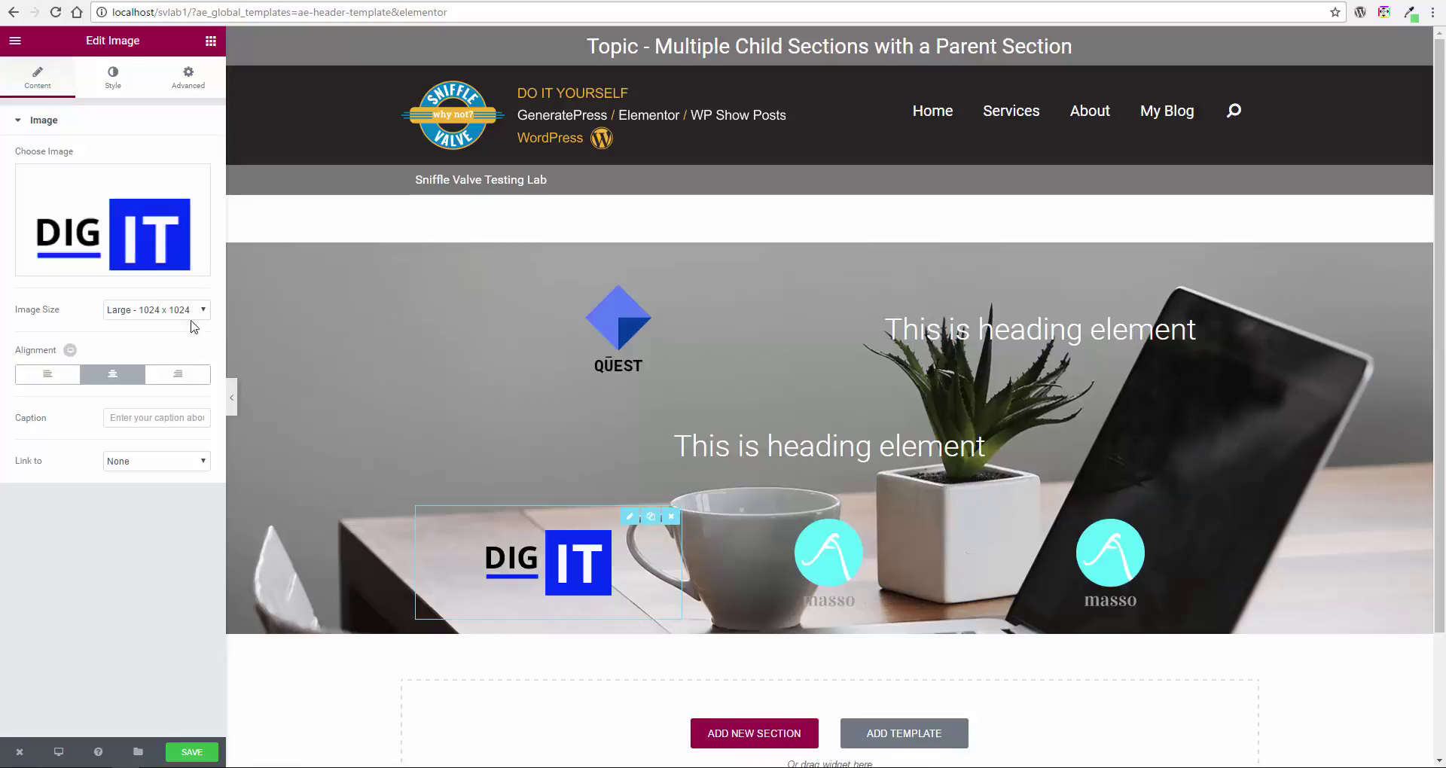
pyautogui.click(133, 222)
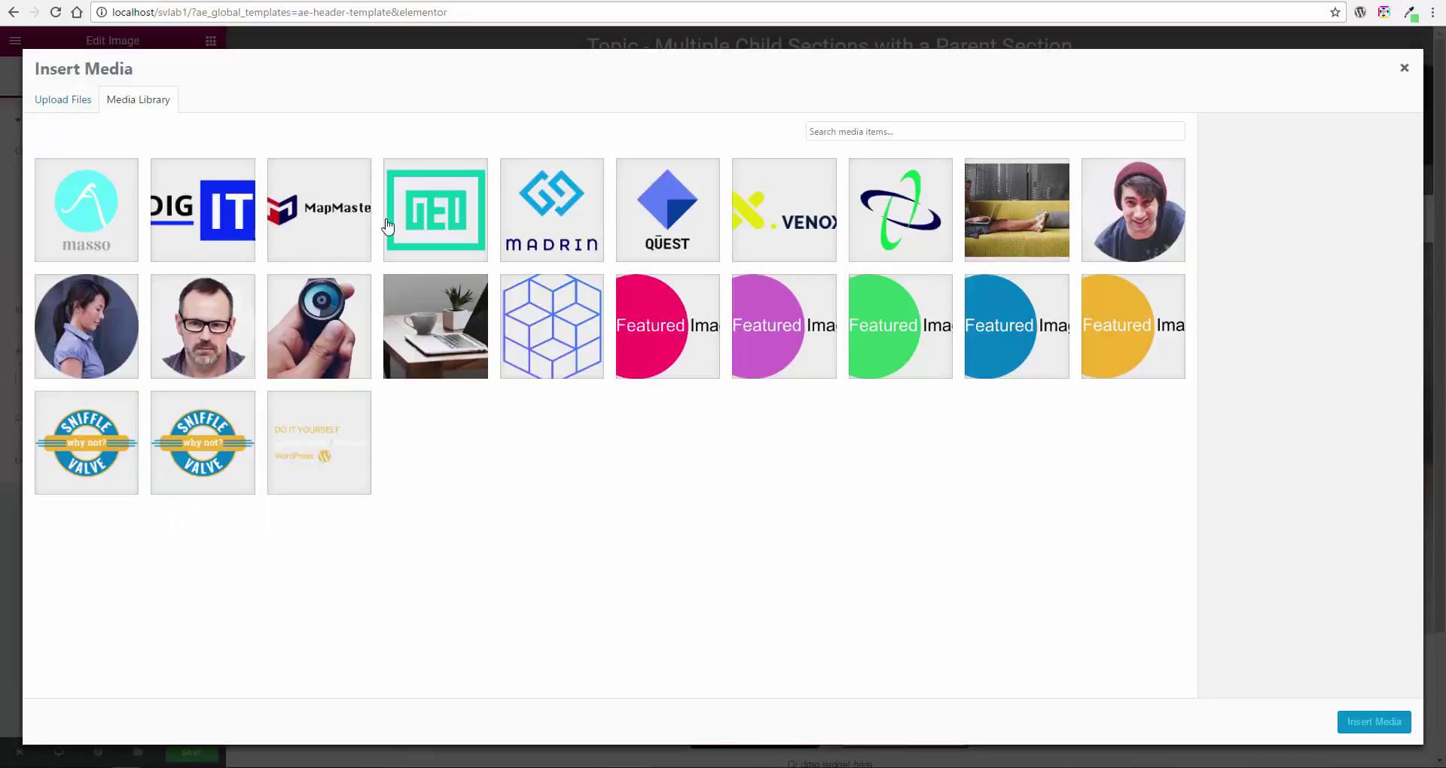
pyautogui.click(455, 252)
pyautogui.click(1373, 722)
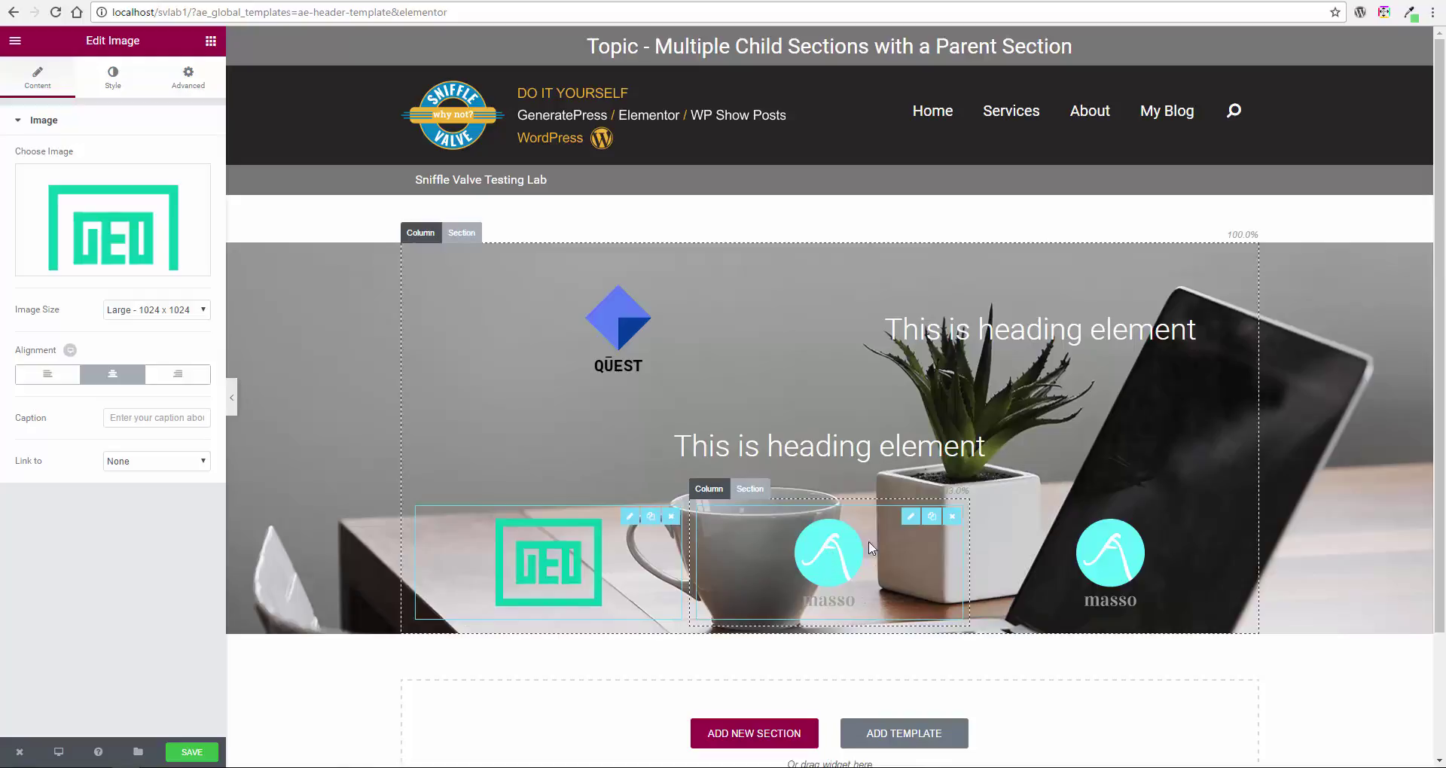
# - Replace the masso image in the middle column of the three-column section with madrin.png from the media library
pyautogui.click(931, 536)
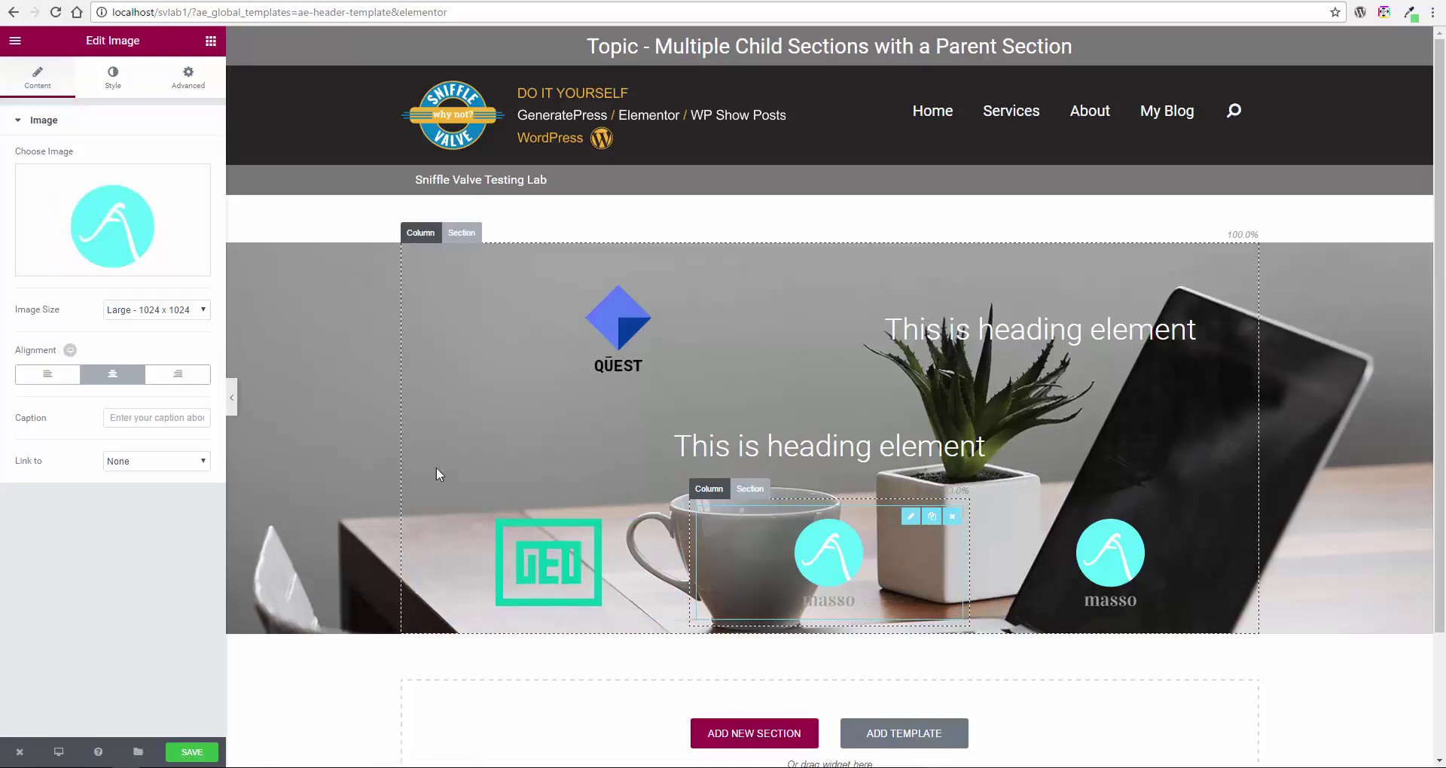
pyautogui.click(107, 257)
pyautogui.click(107, 255)
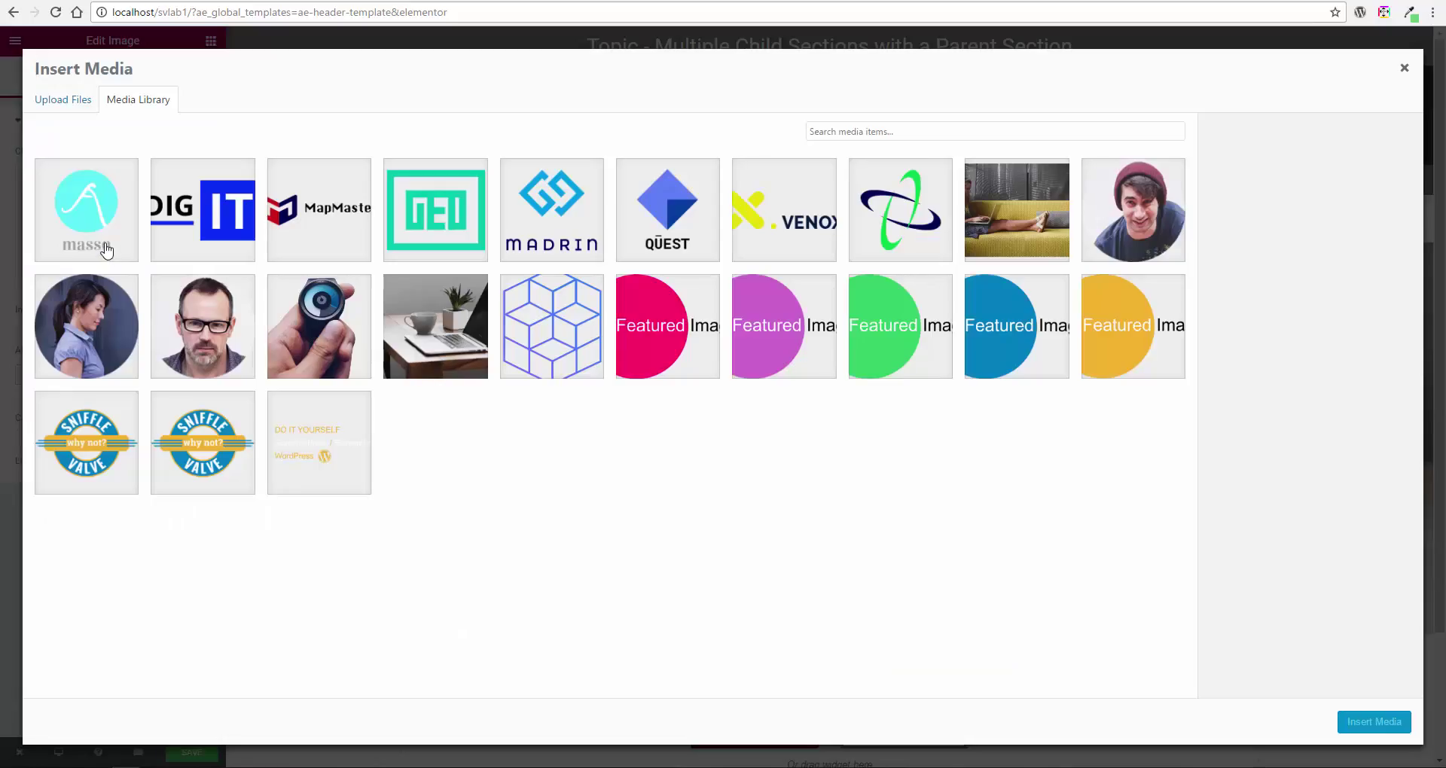
pyautogui.click(542, 225)
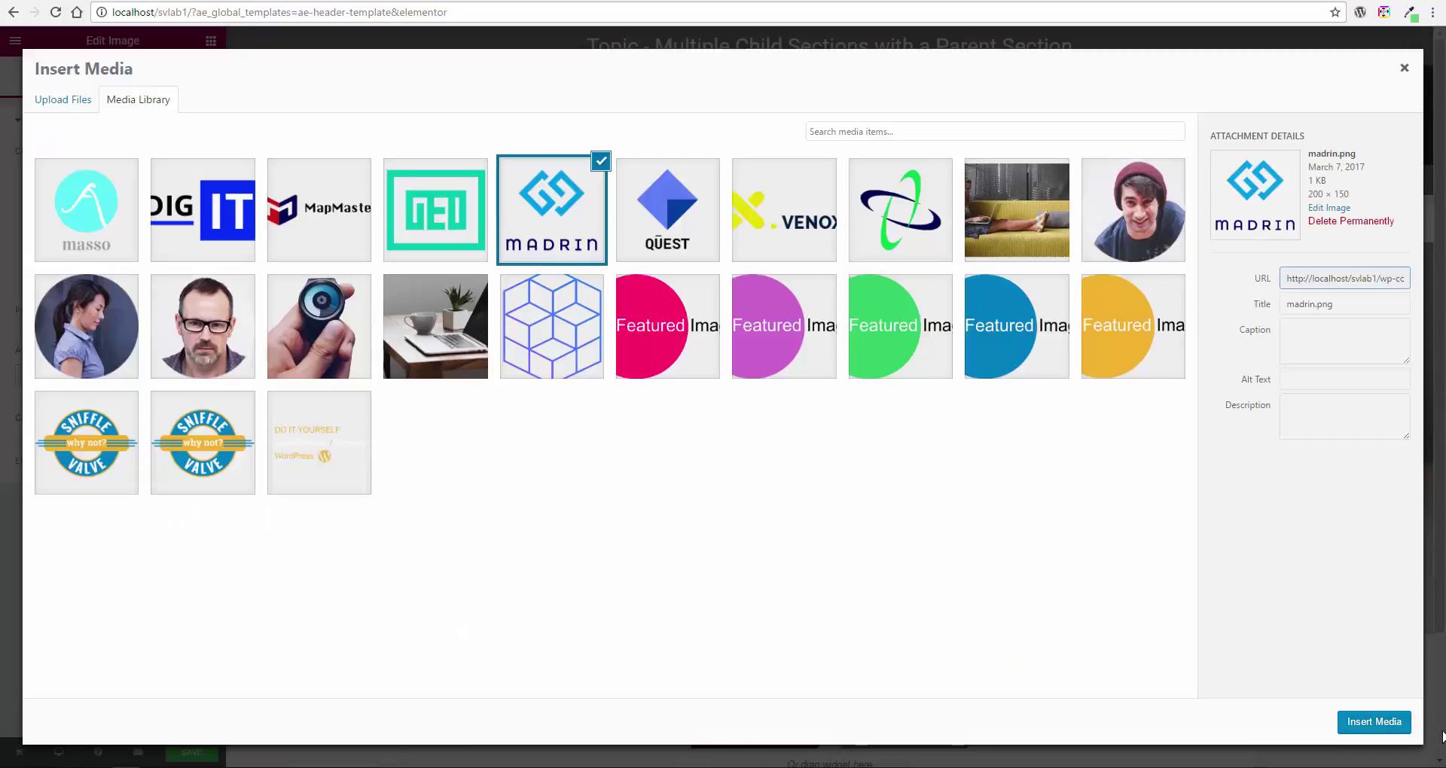
pyautogui.click(1374, 721)
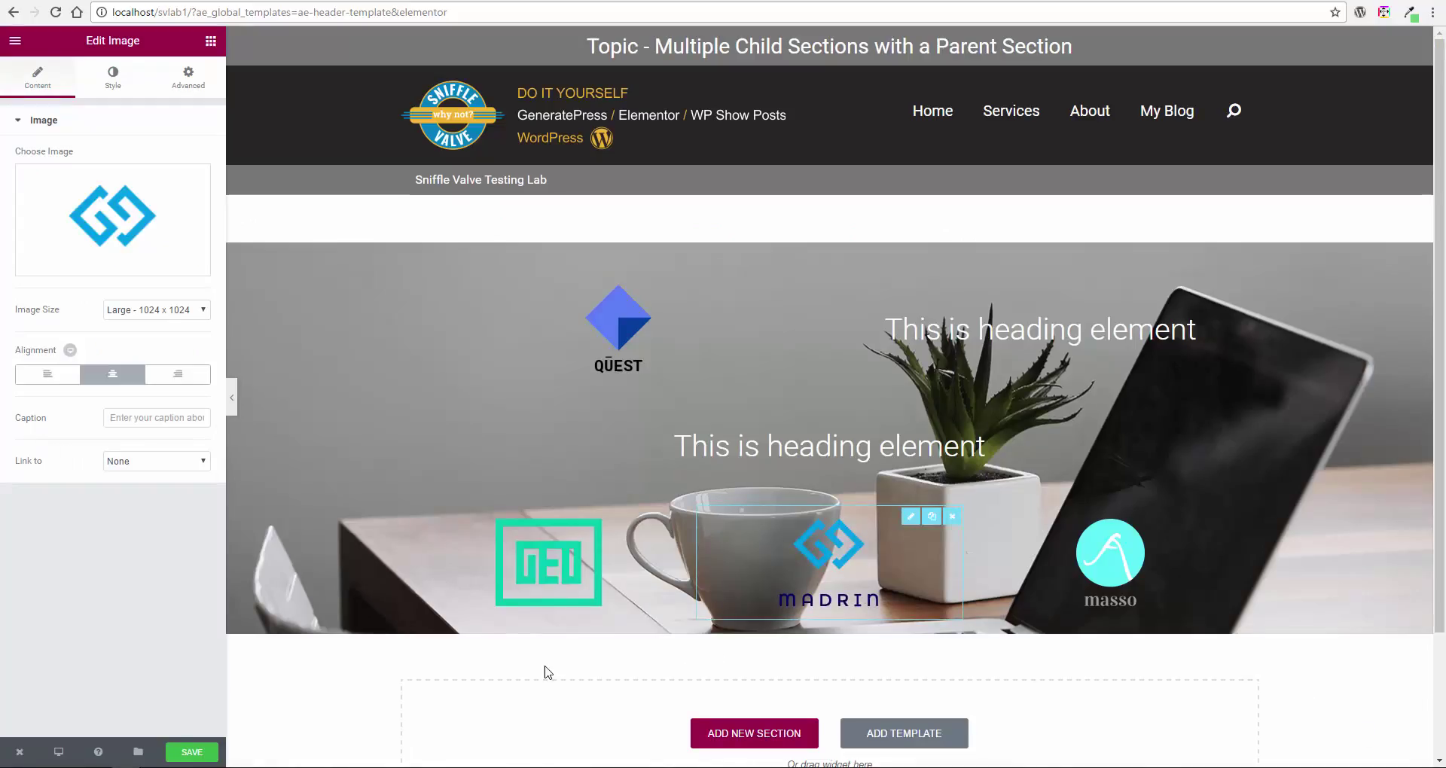
# - Preview the header layout at full width without the editor panel, and save the template
pyautogui.scroll(-2, 548, 672)
pyautogui.scroll(2, 544, 670)
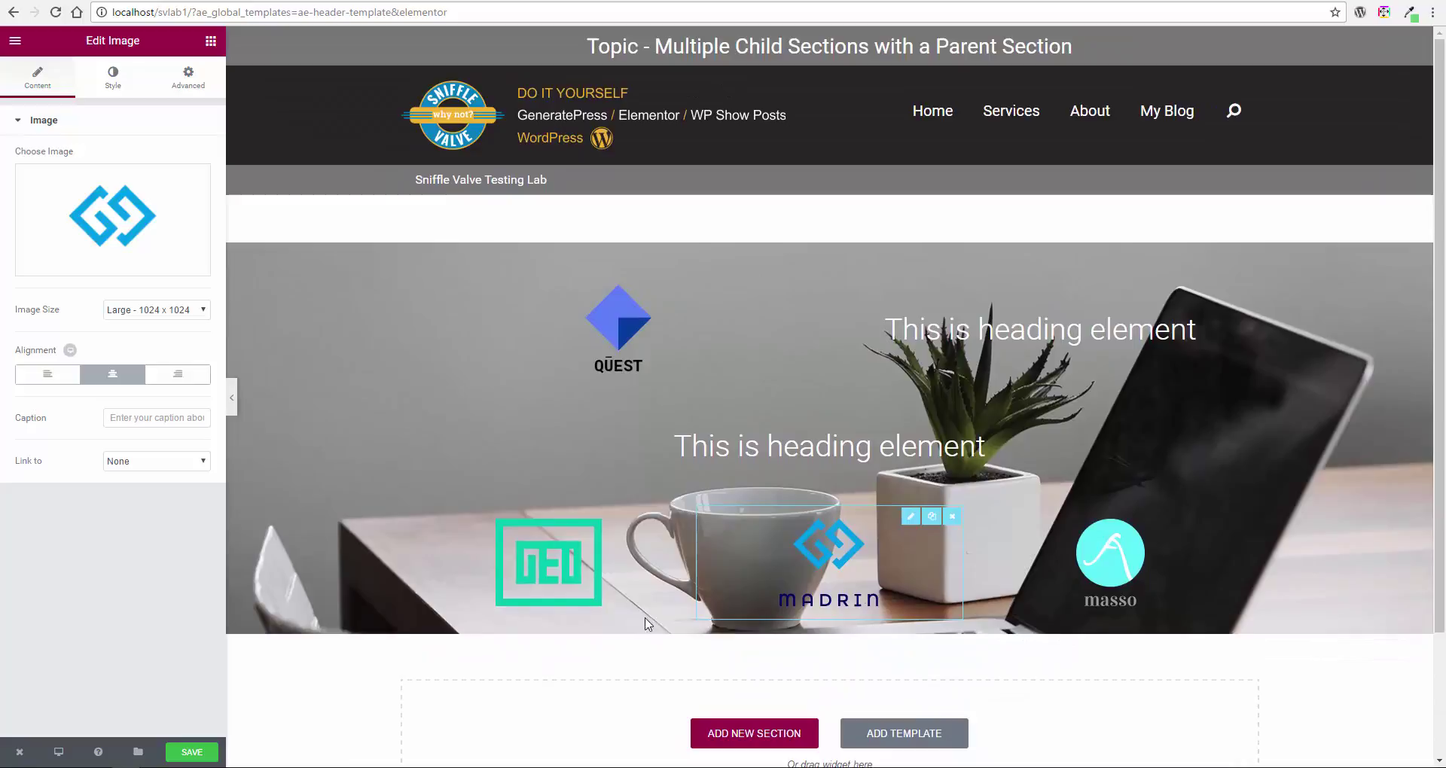
pyautogui.click(233, 401)
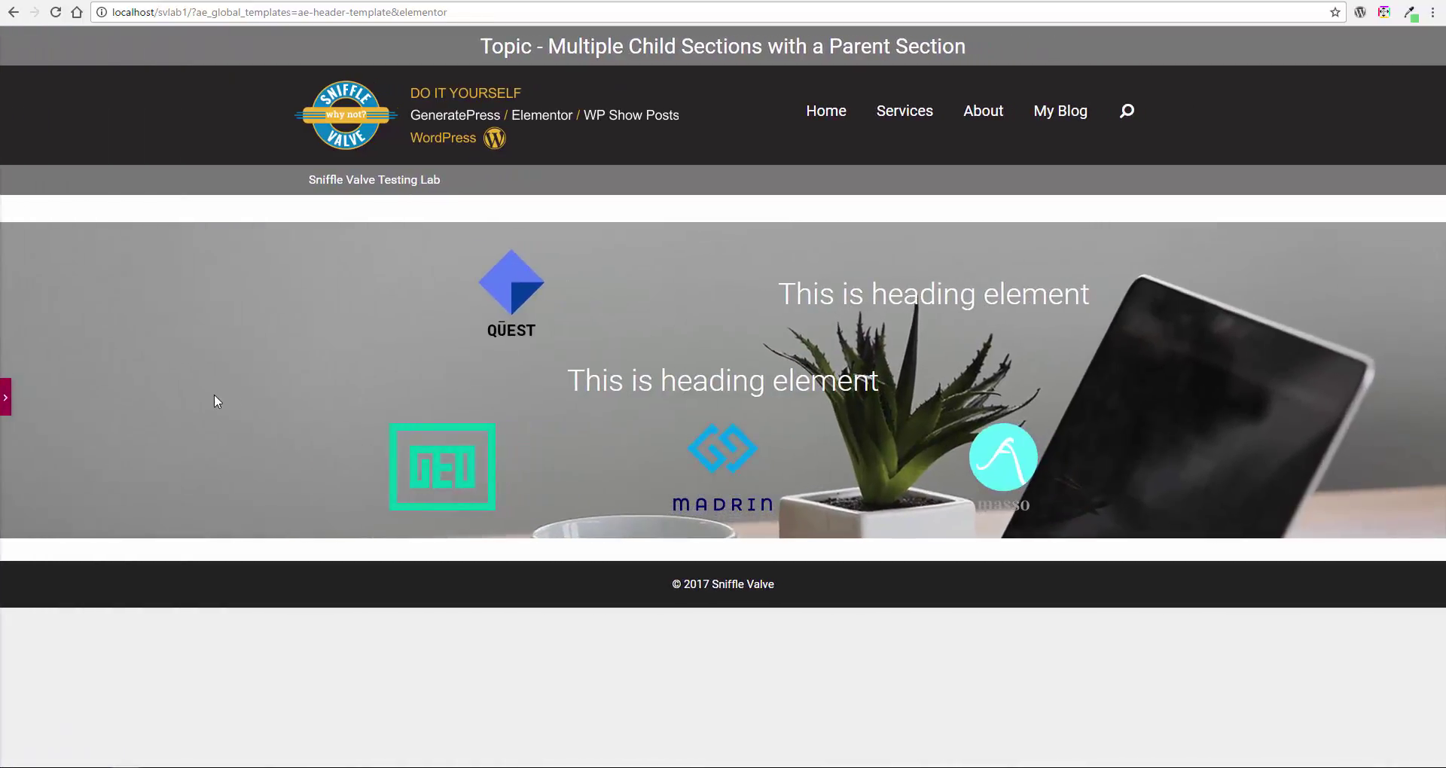
pyautogui.click(6, 396)
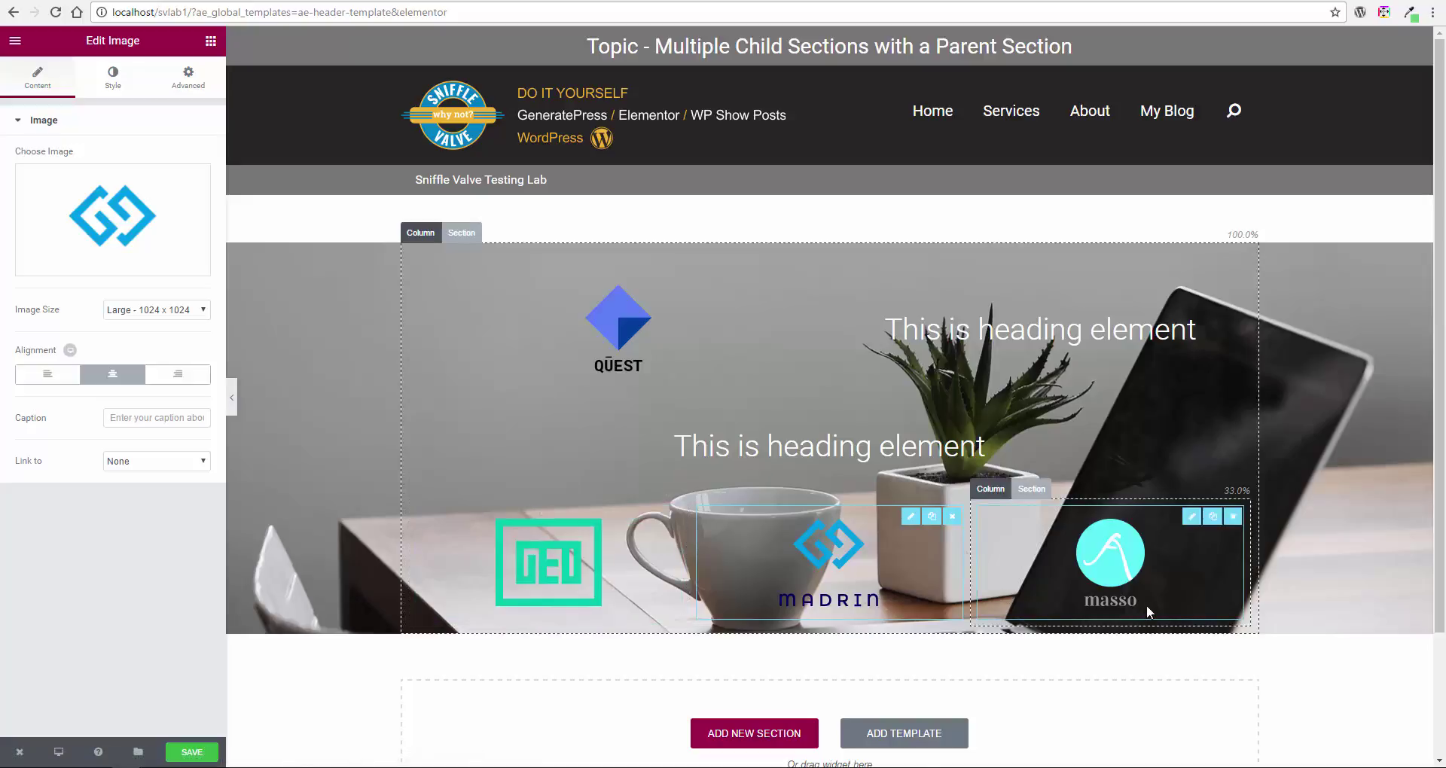
pyautogui.click(178, 753)
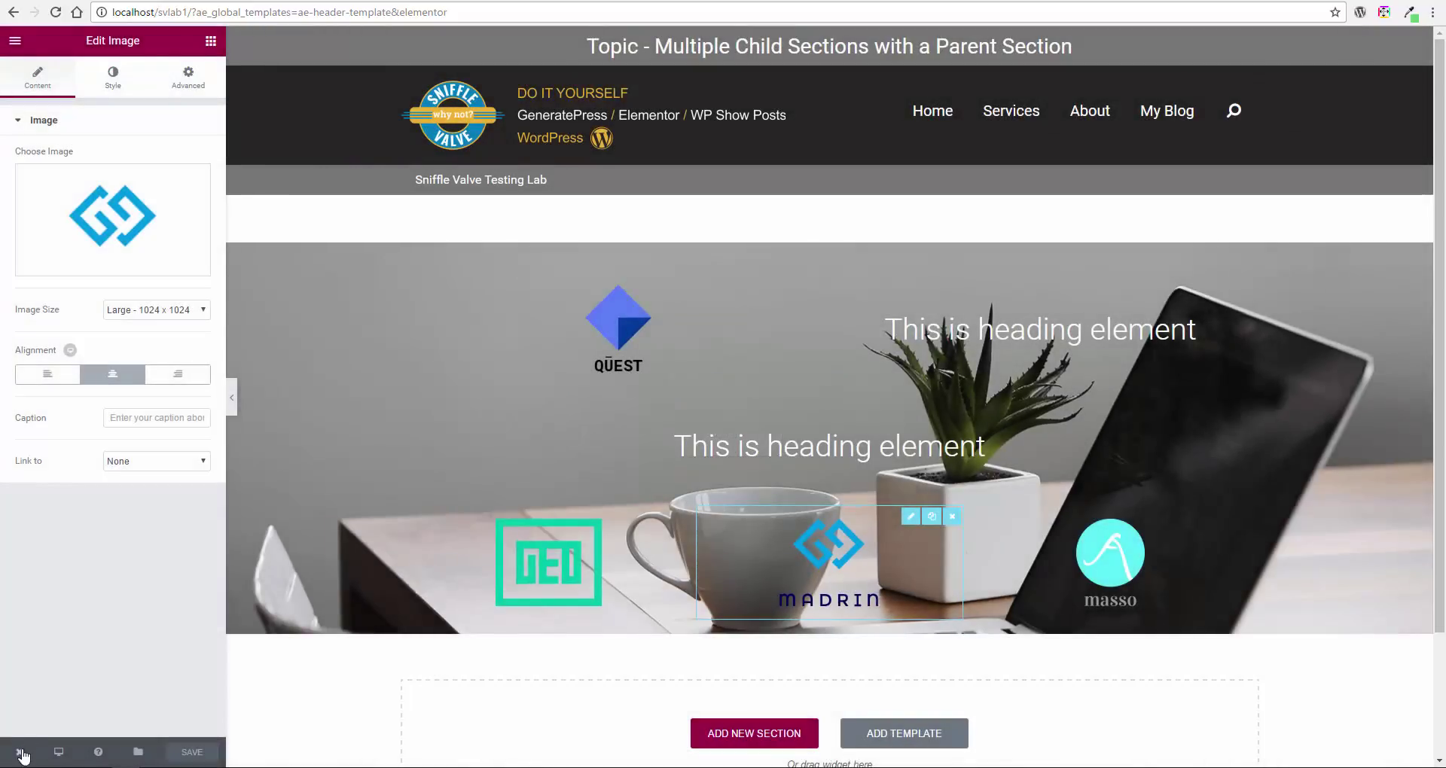
# - Leave the Elementor editor, open ae-header-template from the AE Templates list and copy its INSERT_ELEMENTOR shortcode
pyautogui.moveTo(20, 751)
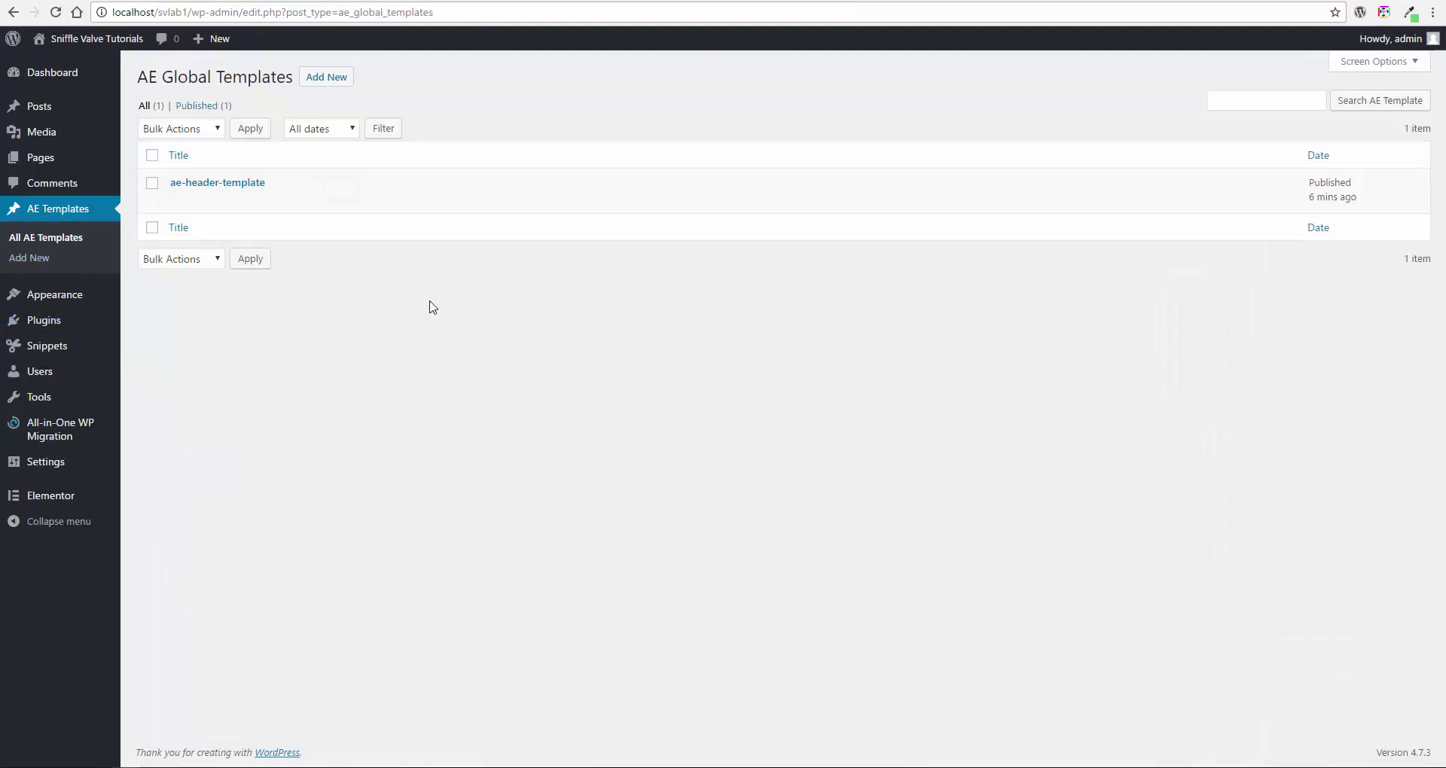
pyautogui.click(256, 183)
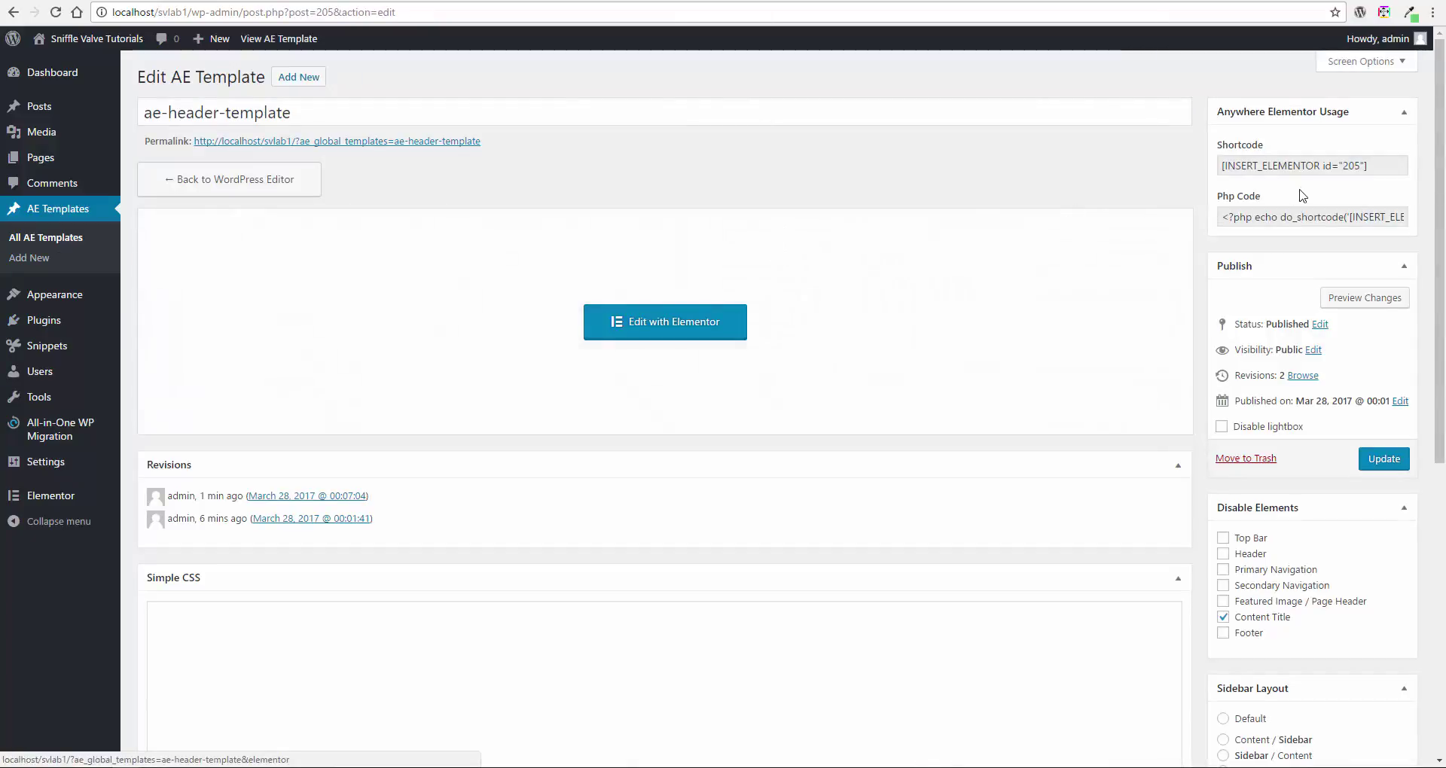
pyautogui.moveTo(1400, 167); pyautogui.dragTo(1209, 169)
pyautogui.hotkey('ctrl', 'c')
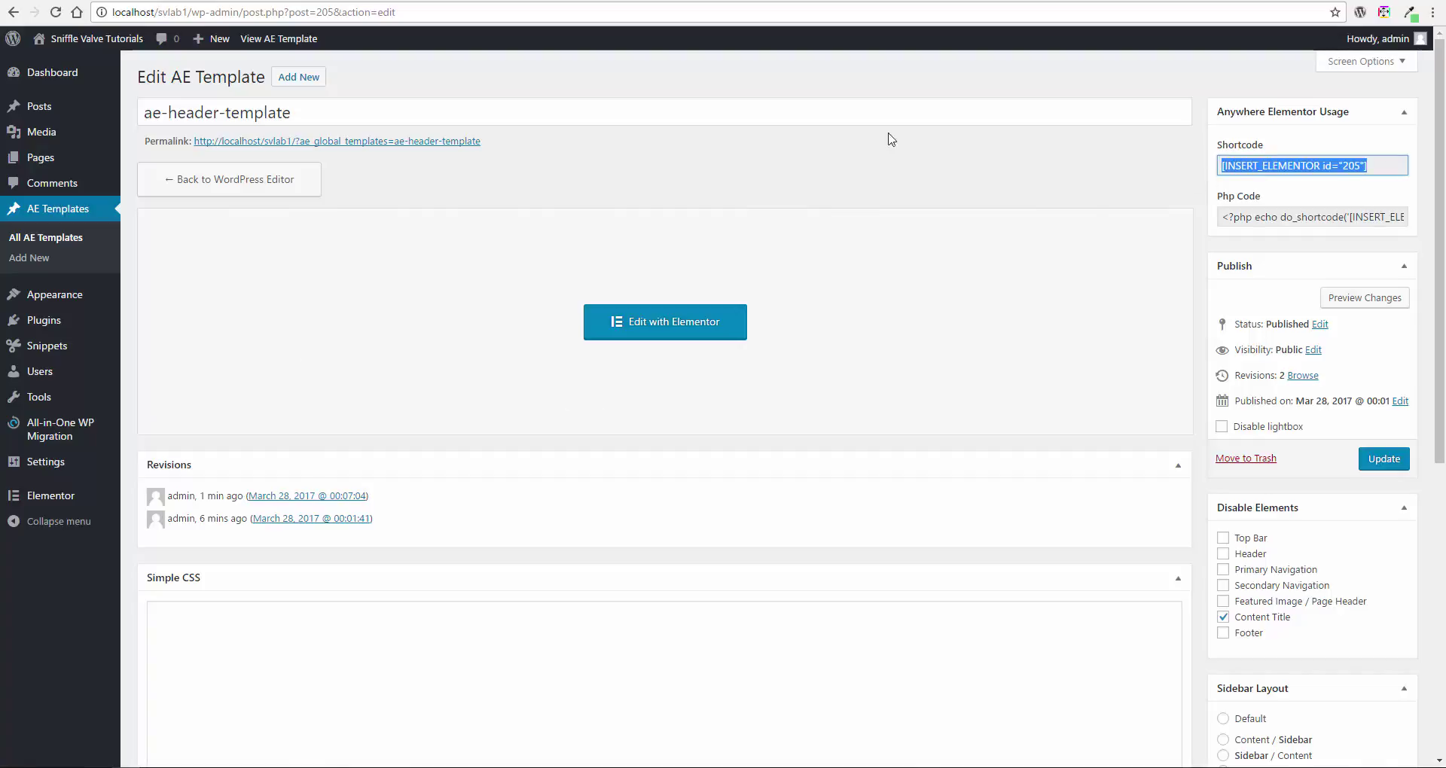
# - Add the shortcode [INSERT_ELEMENTOR id="205"] to the Before Header Content hook in GP Hooks, save the hooks and reload the live home page
pyautogui.moveTo(66, 302)
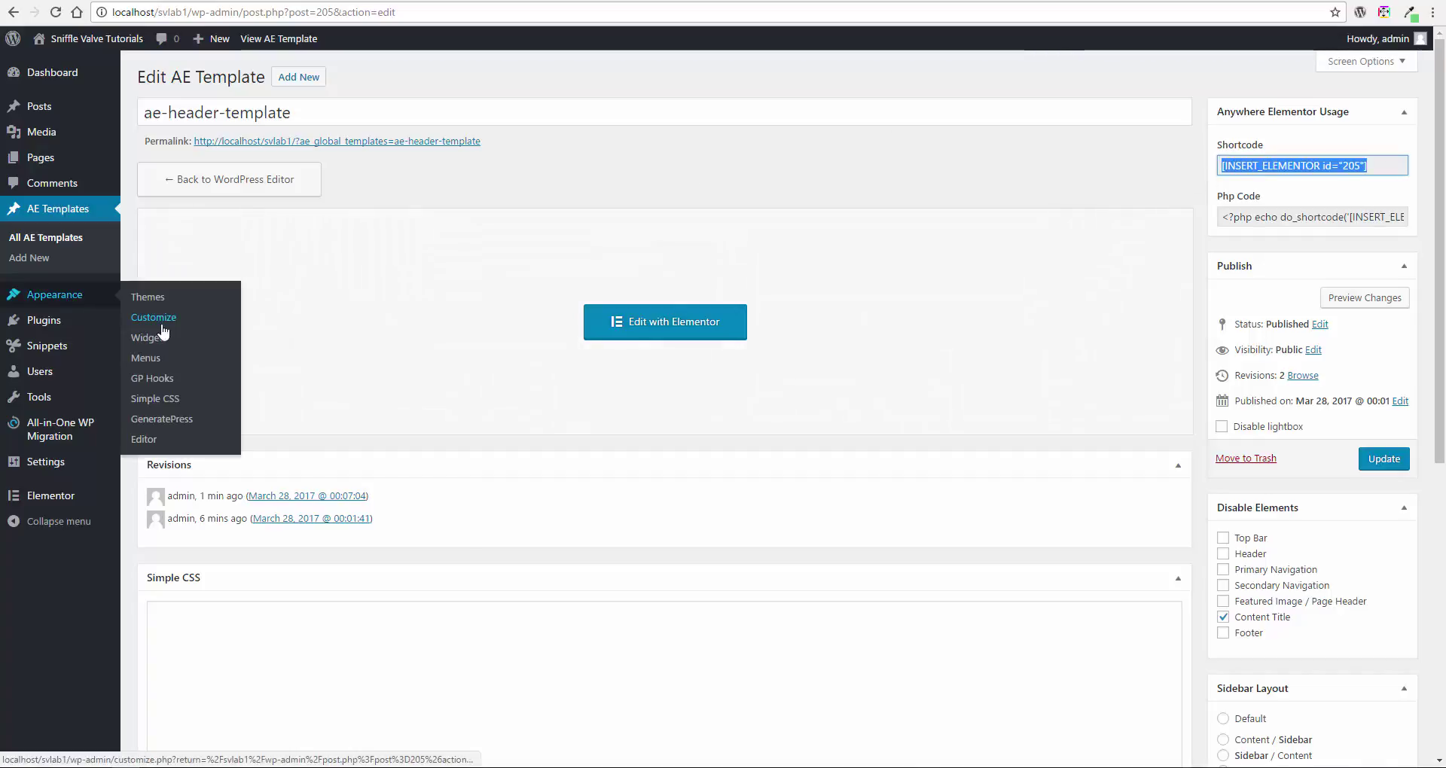
pyautogui.click(153, 380)
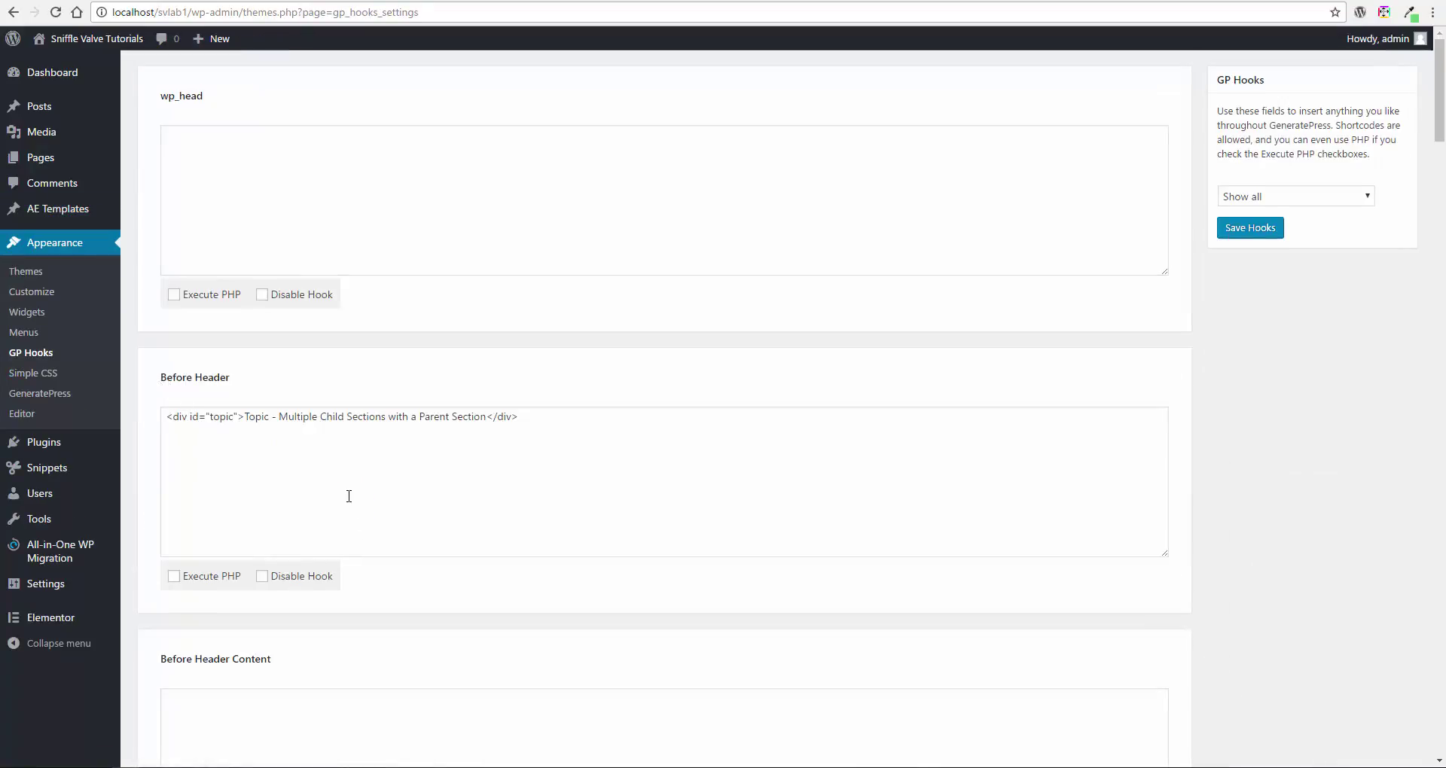
pyautogui.scroll(-2, 354, 520)
pyautogui.click(231, 562)
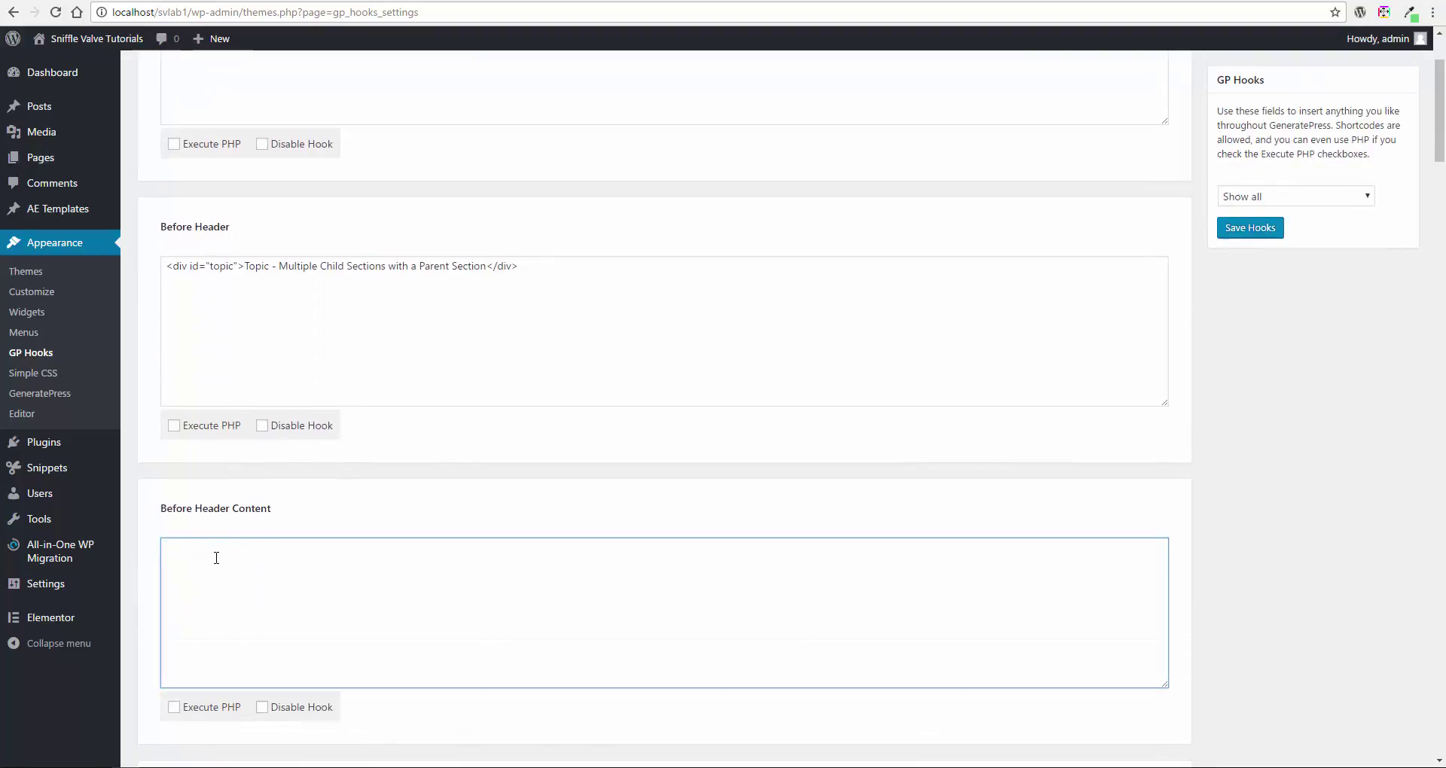
pyautogui.hotkey('ctrl', 'v')
pyautogui.click(1239, 229)
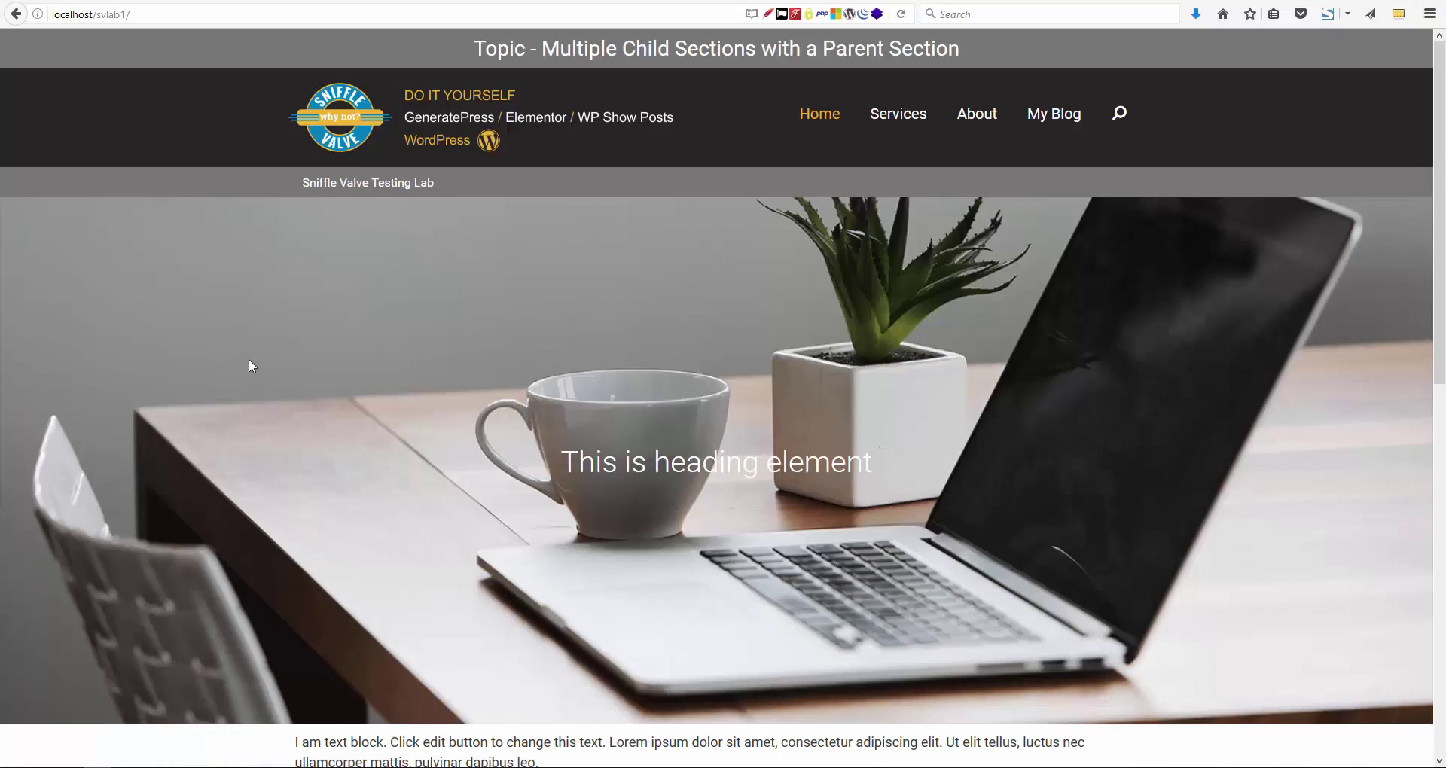
pyautogui.rightClick(251, 367)
pyautogui.click(340, 377)
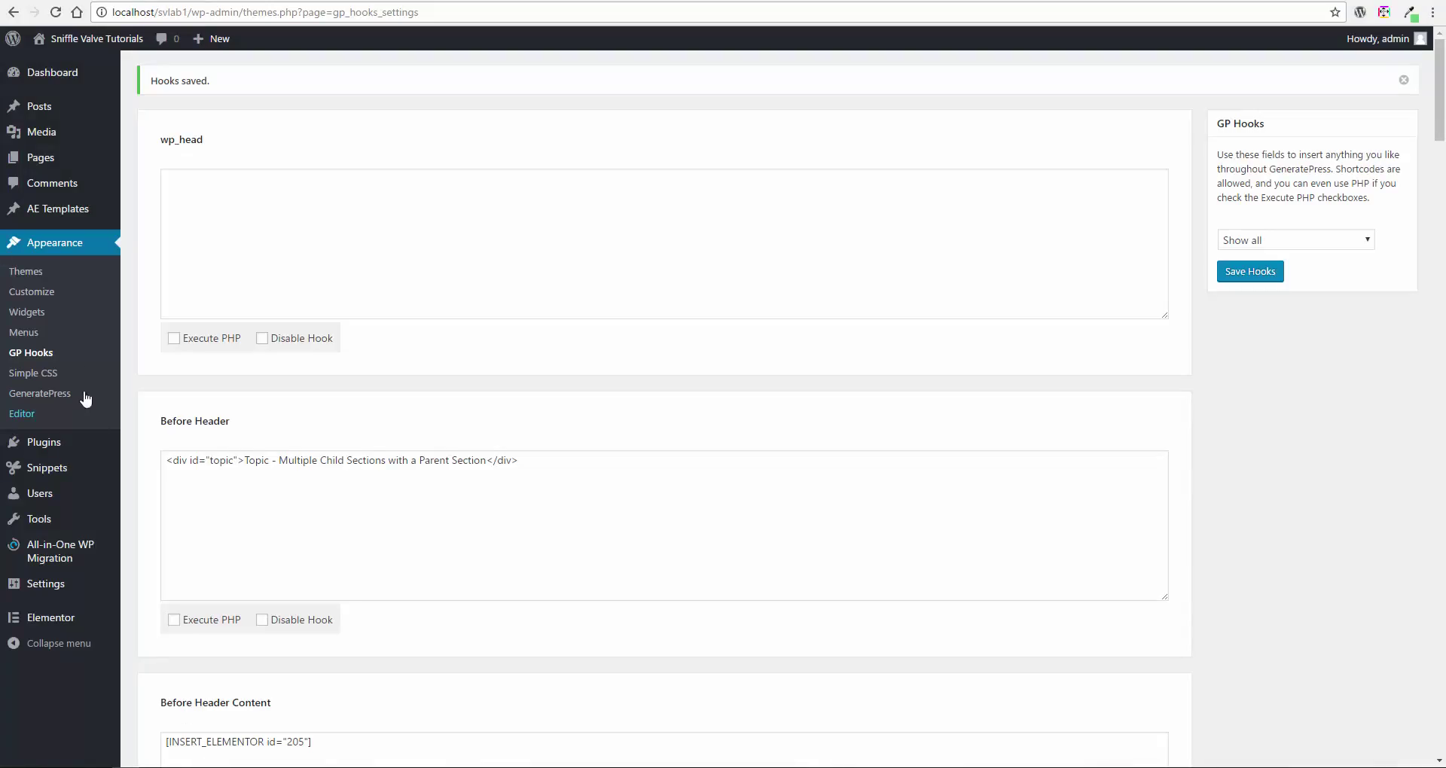
# - Reopen ae-header-template in Elementor, turn on Stretch Section for the parent section and save the template
pyautogui.click(53, 216)
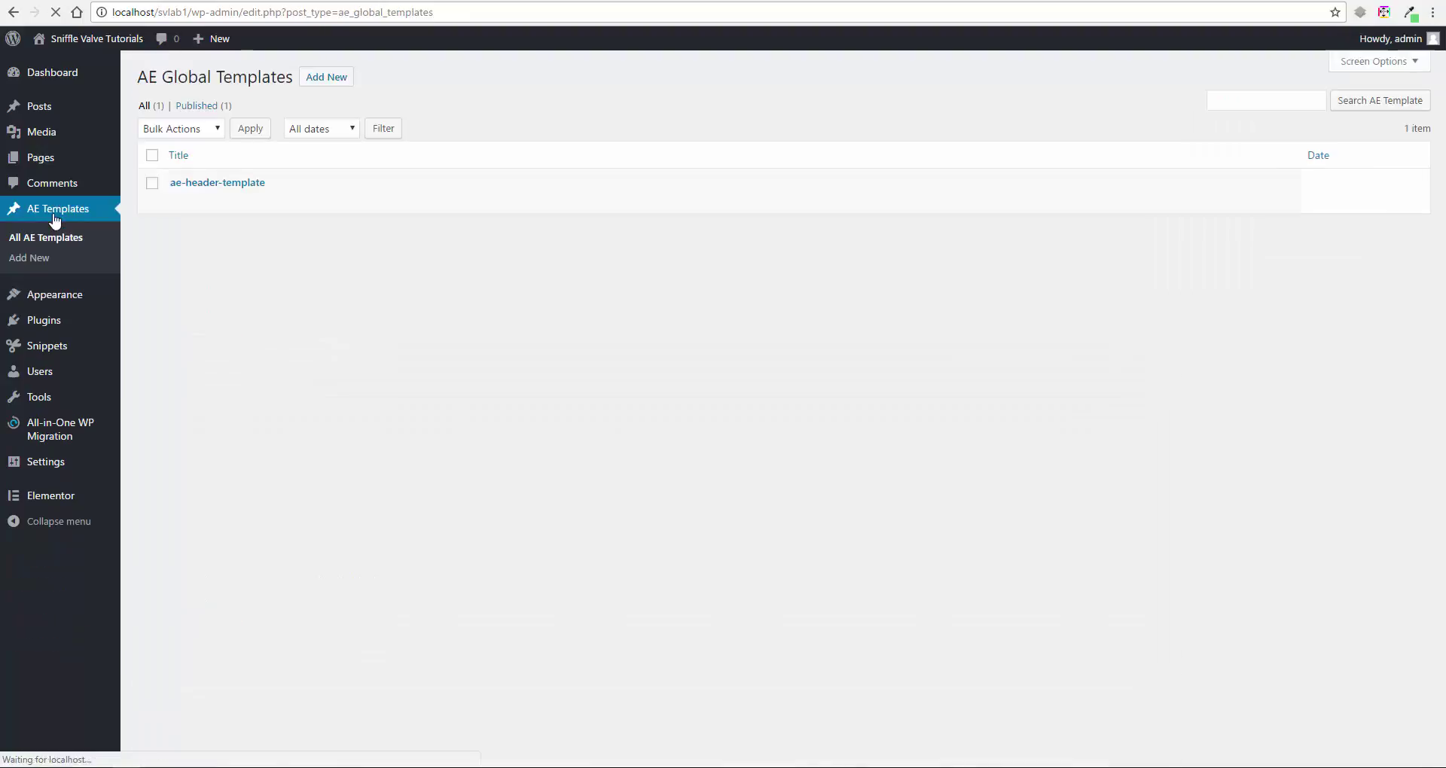
pyautogui.click(332, 201)
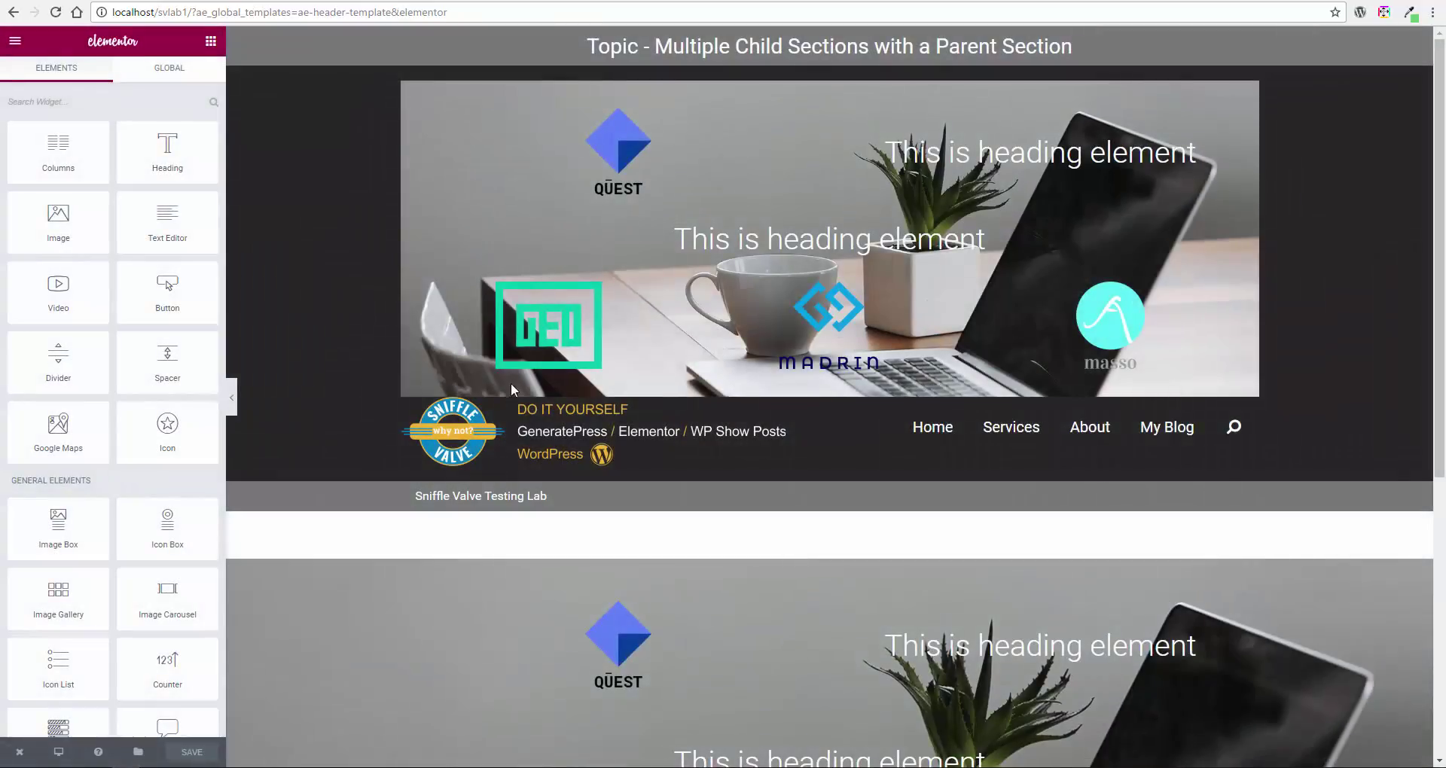
pyautogui.scroll(-4, 552, 500)
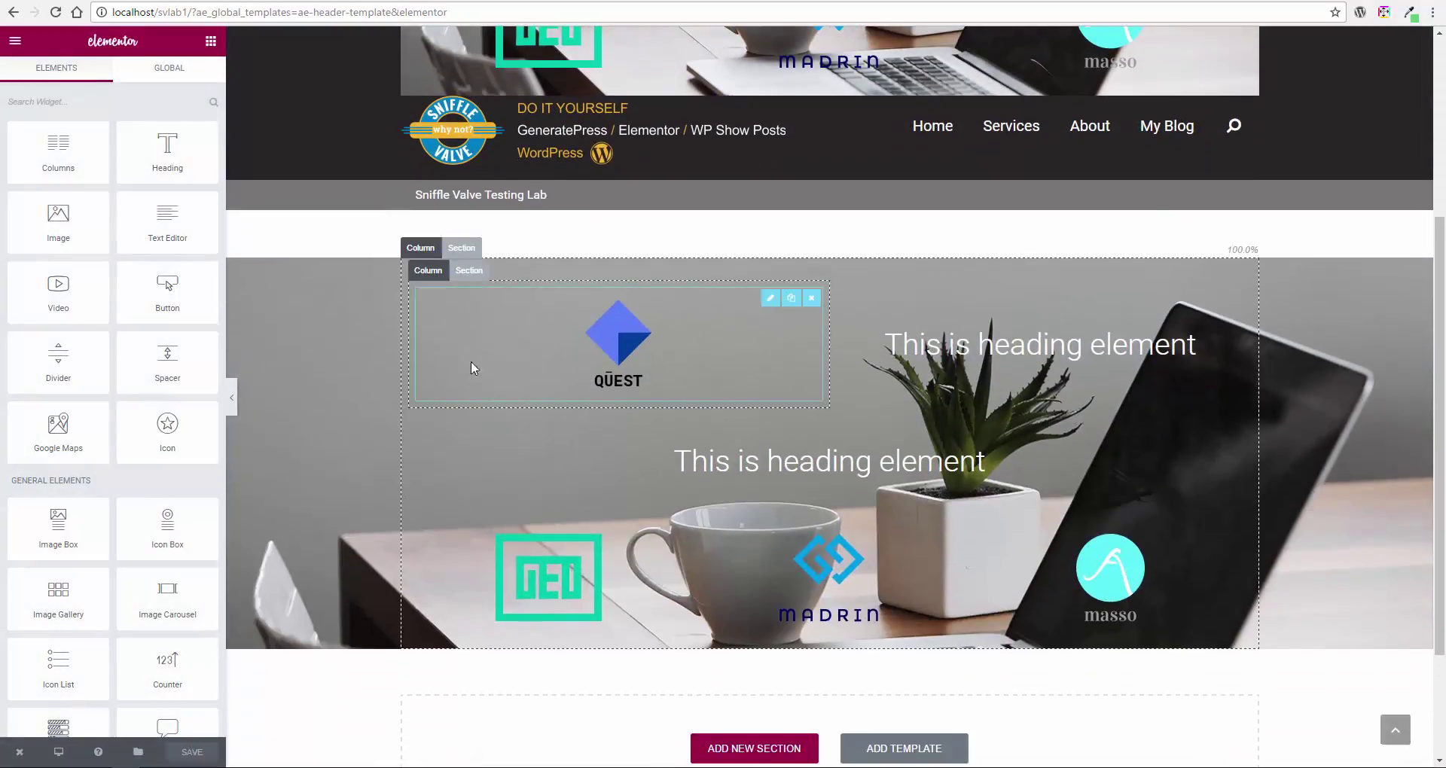
pyautogui.click(460, 248)
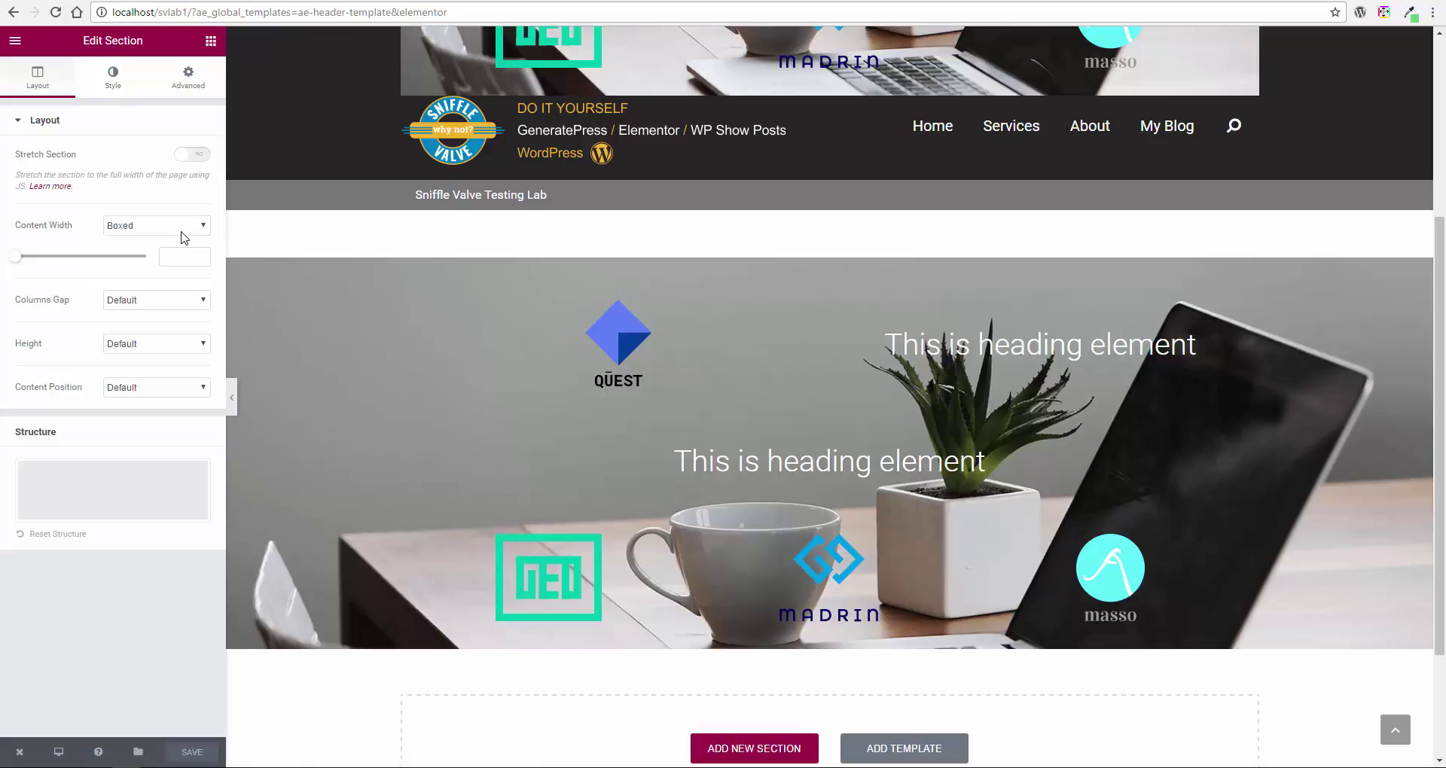
pyautogui.click(201, 159)
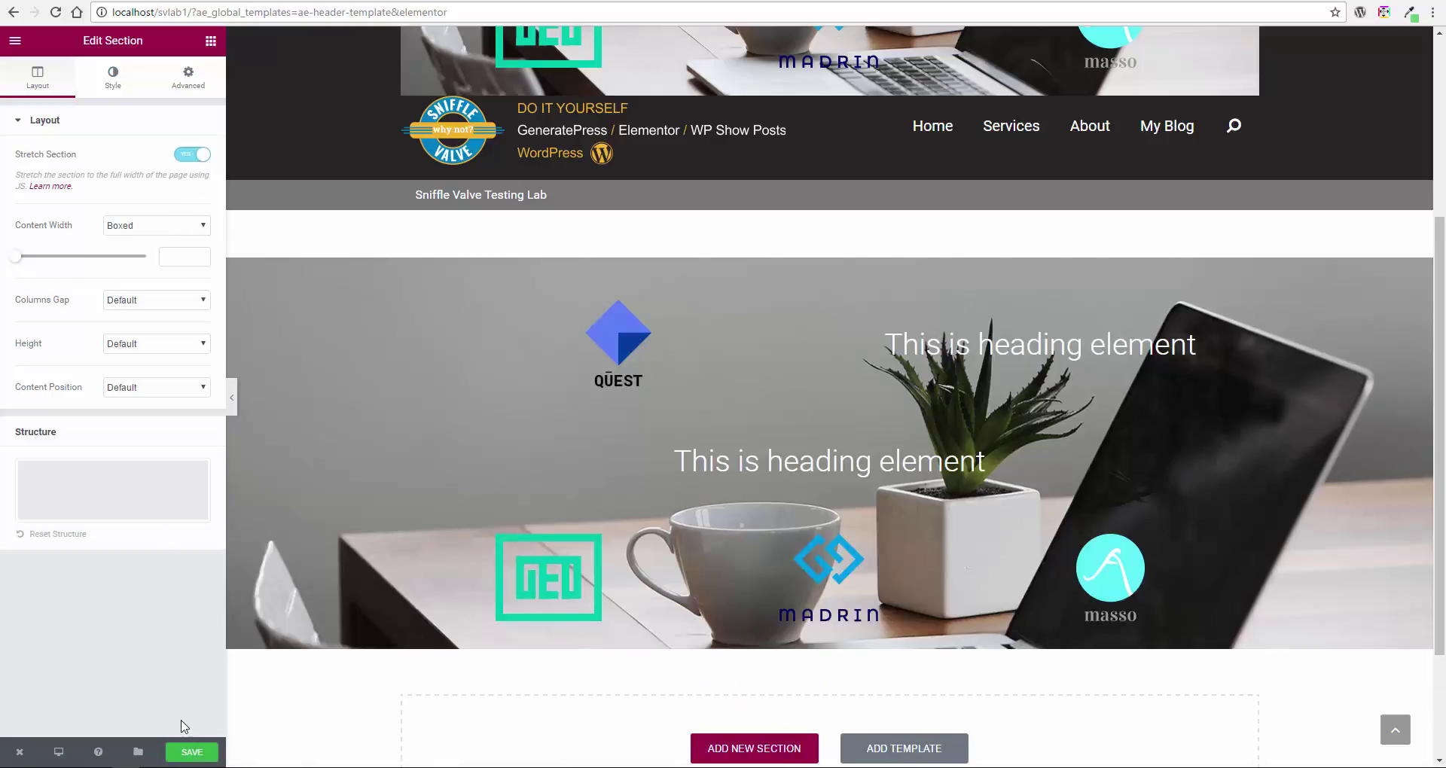
pyautogui.click(192, 752)
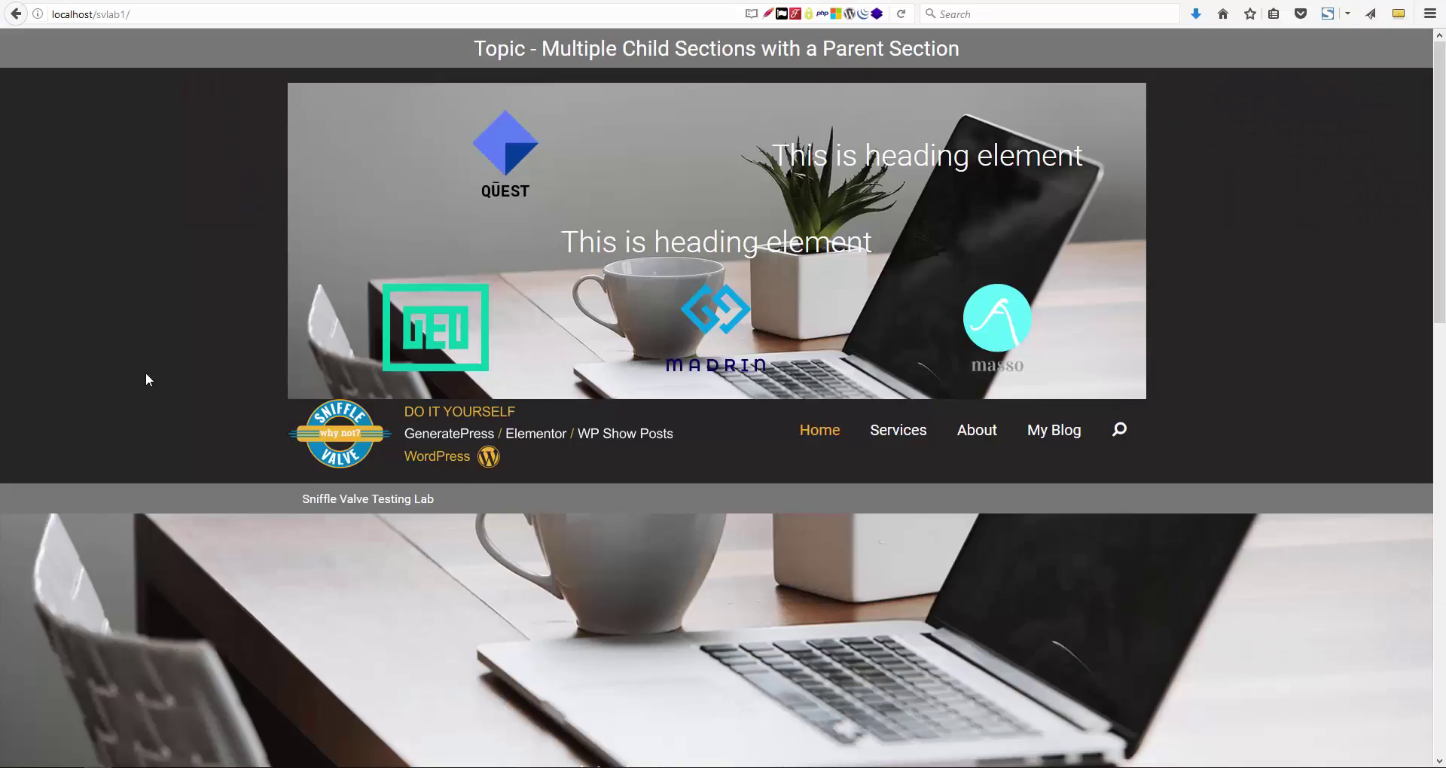
# - Reload the live home page and check how the stretched header section displays across the page
pyautogui.rightClick(147, 379)
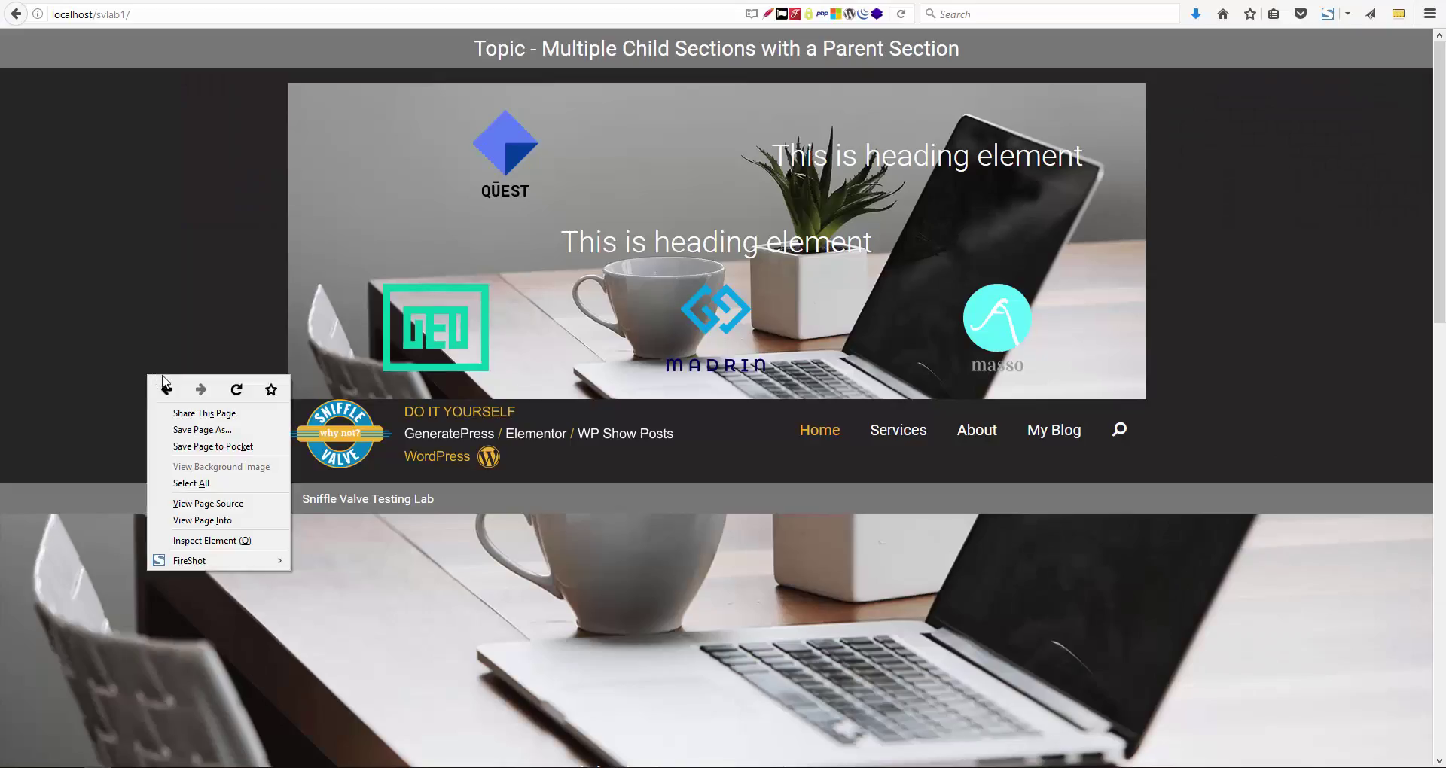
pyautogui.click(229, 394)
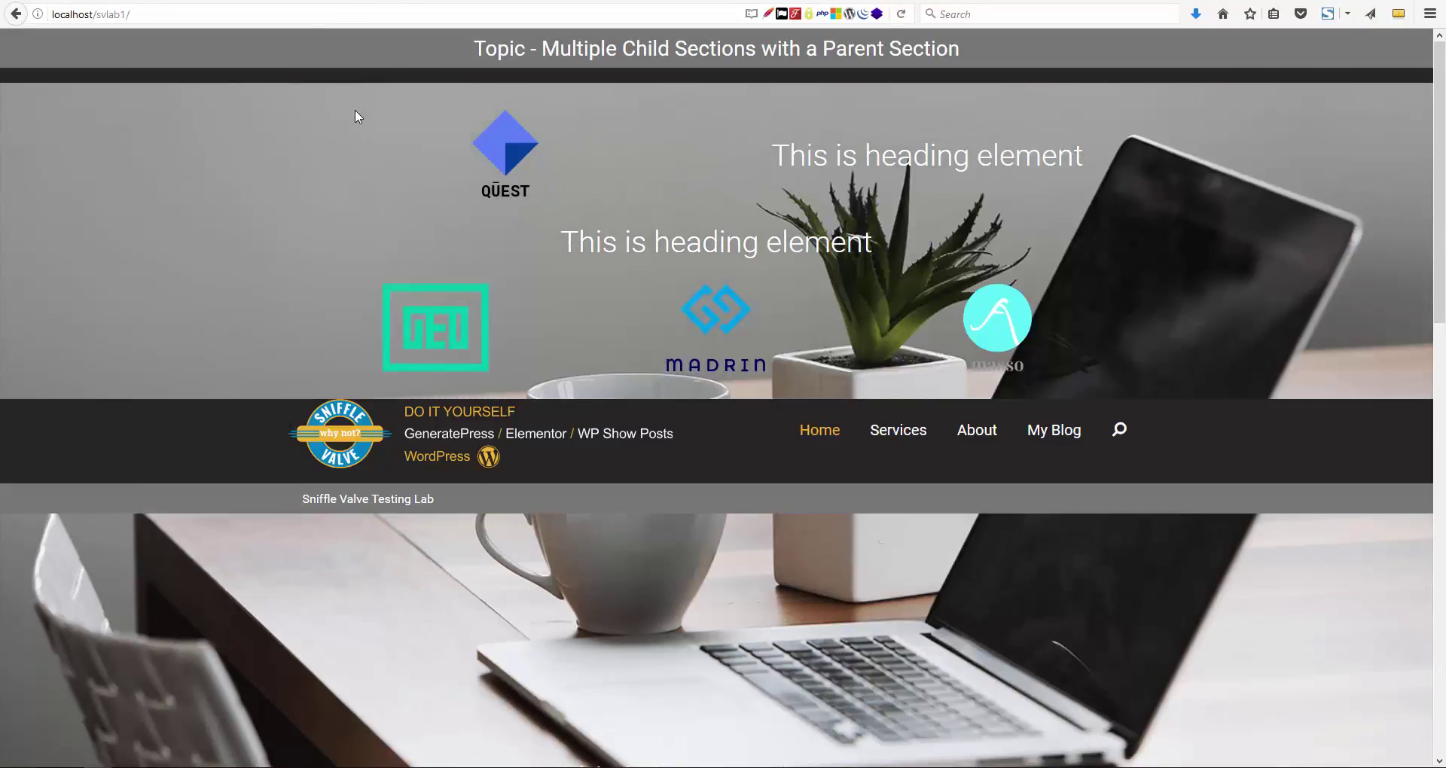
pyautogui.scroll(-5, 404, 61)
pyautogui.scroll(5, 397, 89)
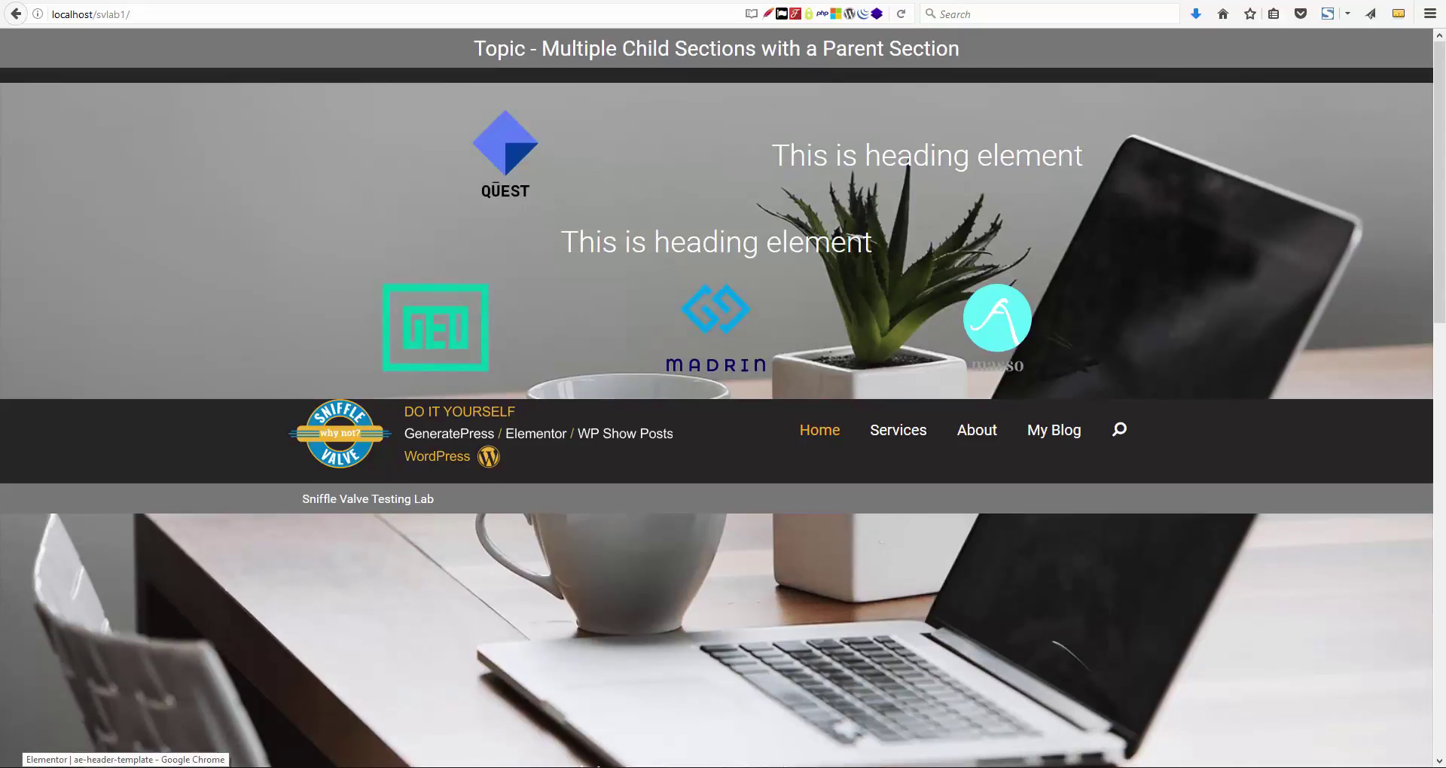
pyautogui.moveTo(142, 764); pyautogui.dragTo(255, 679)
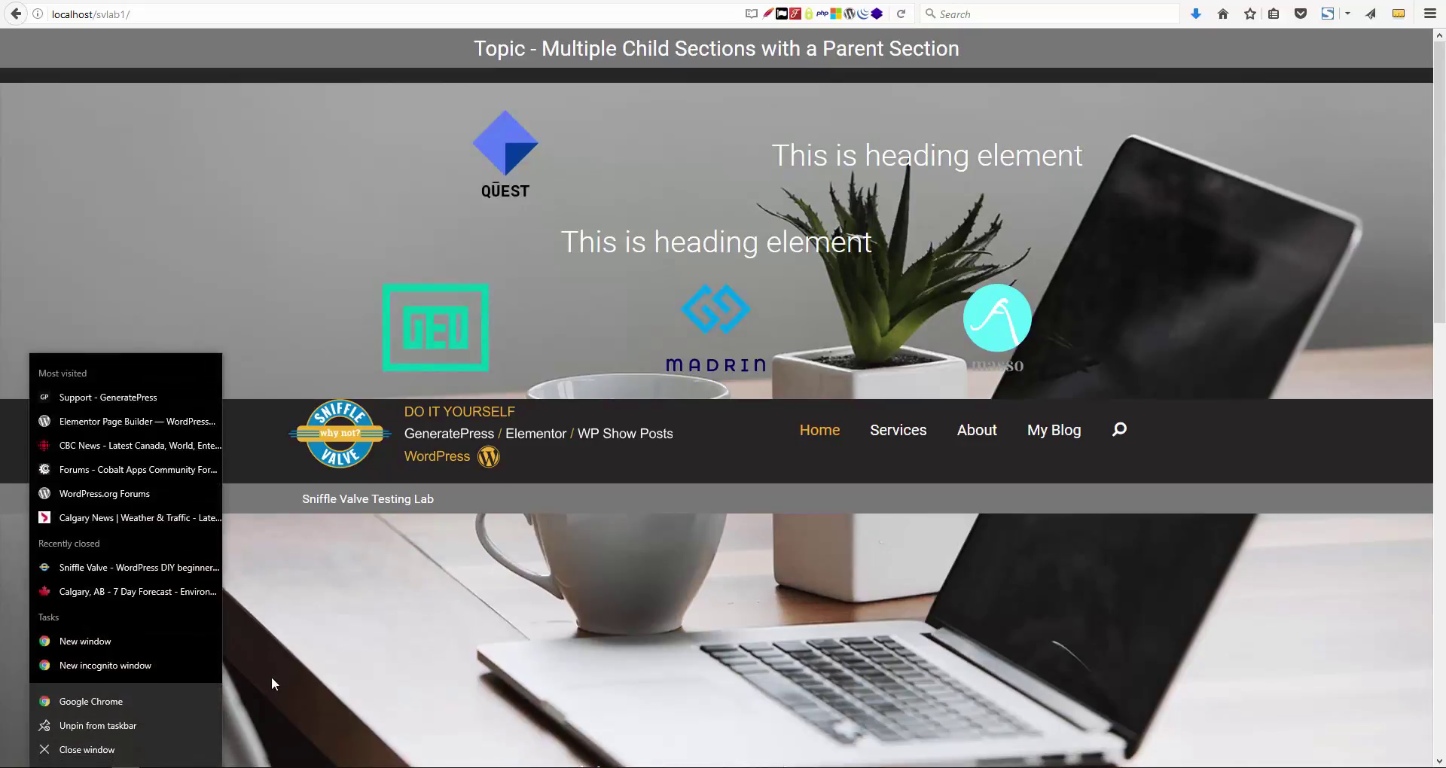
pyautogui.click(327, 214)
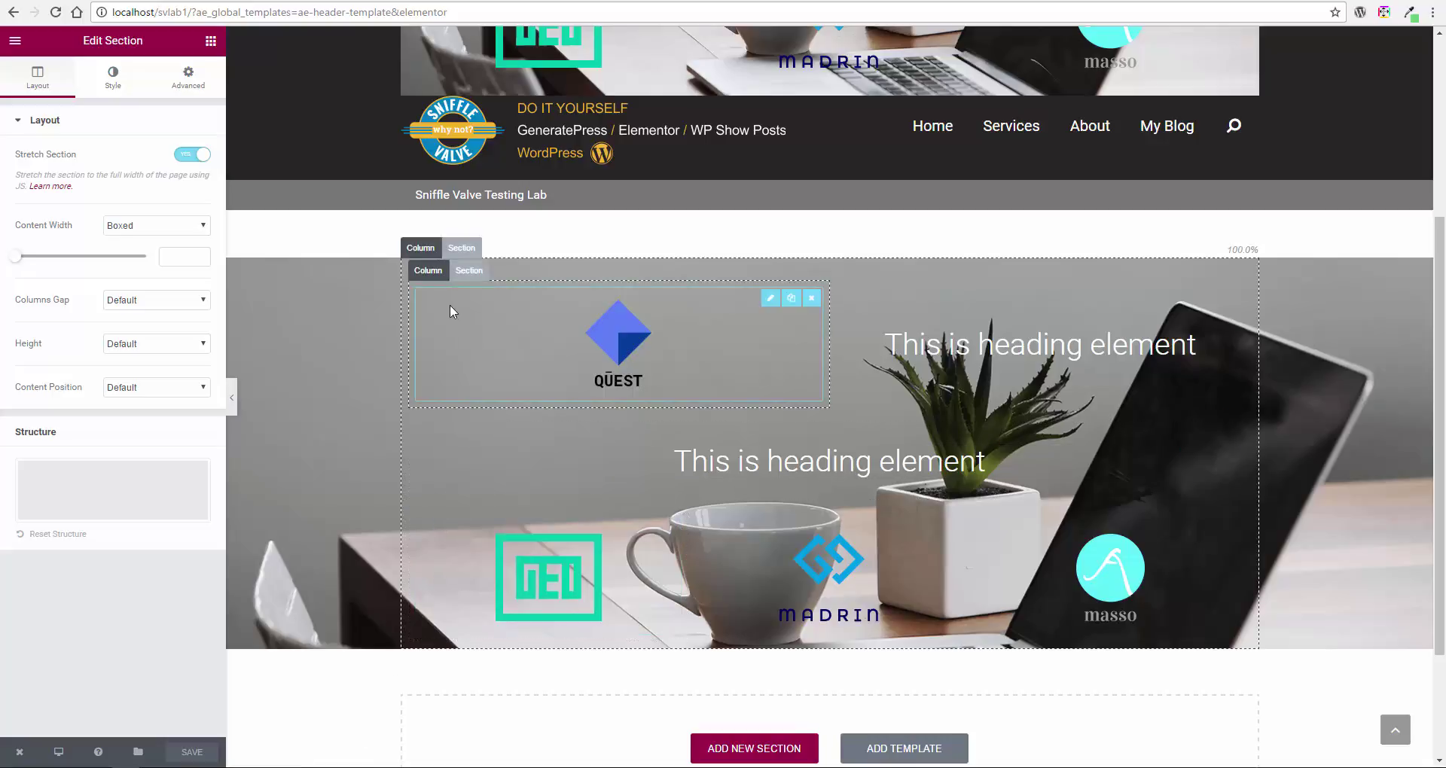
# - Review the layout settings of the parent section and the nested two-column section, and look over the other child sections
pyautogui.click(466, 248)
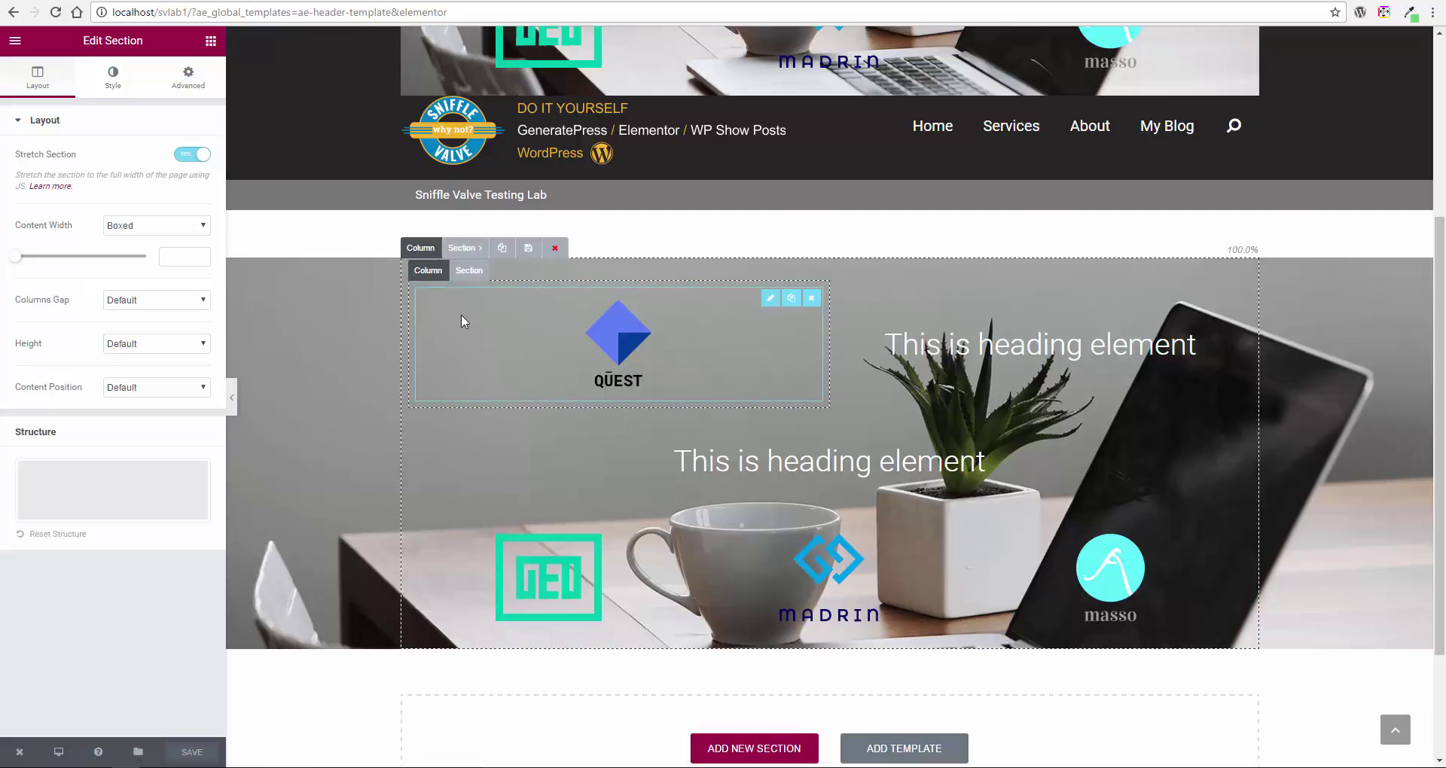
pyautogui.click(212, 42)
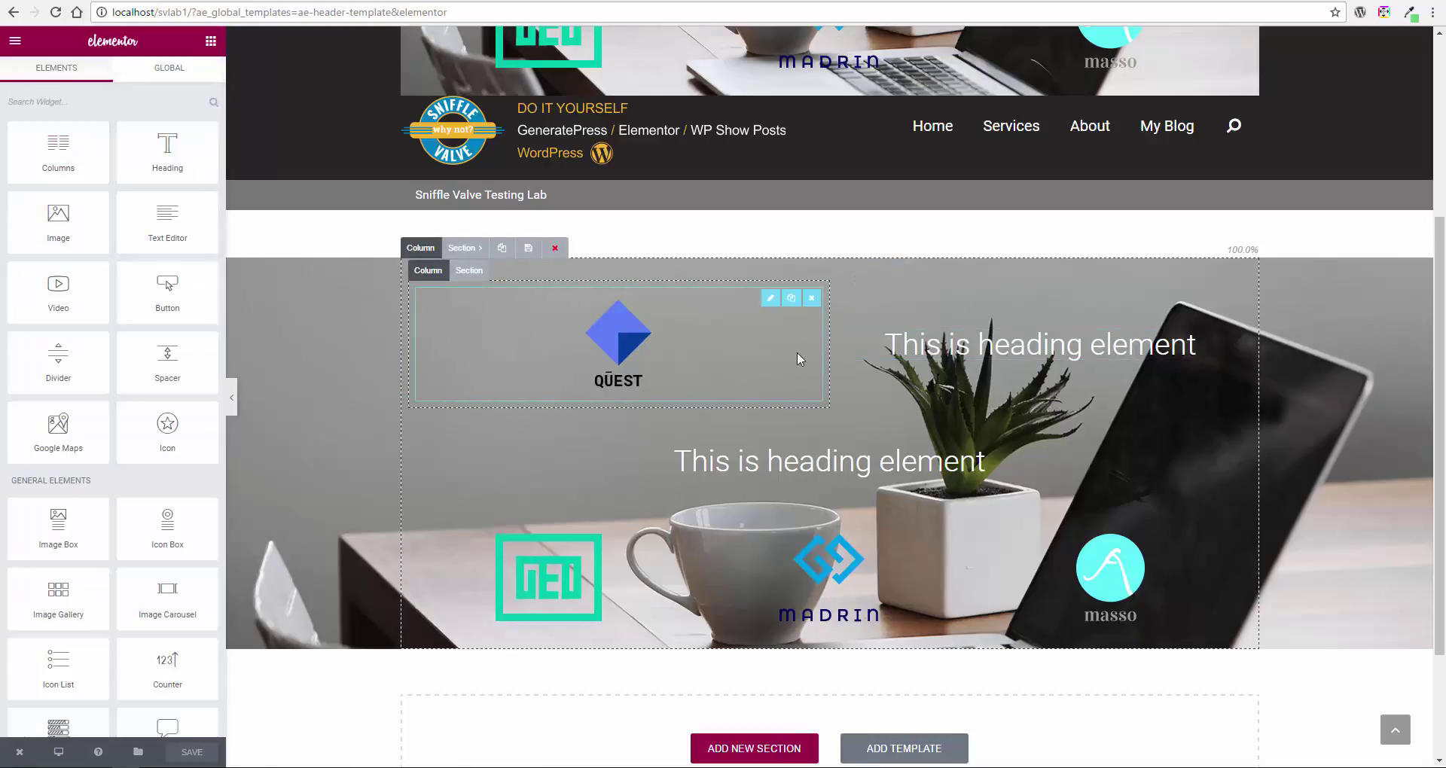
pyautogui.click(474, 271)
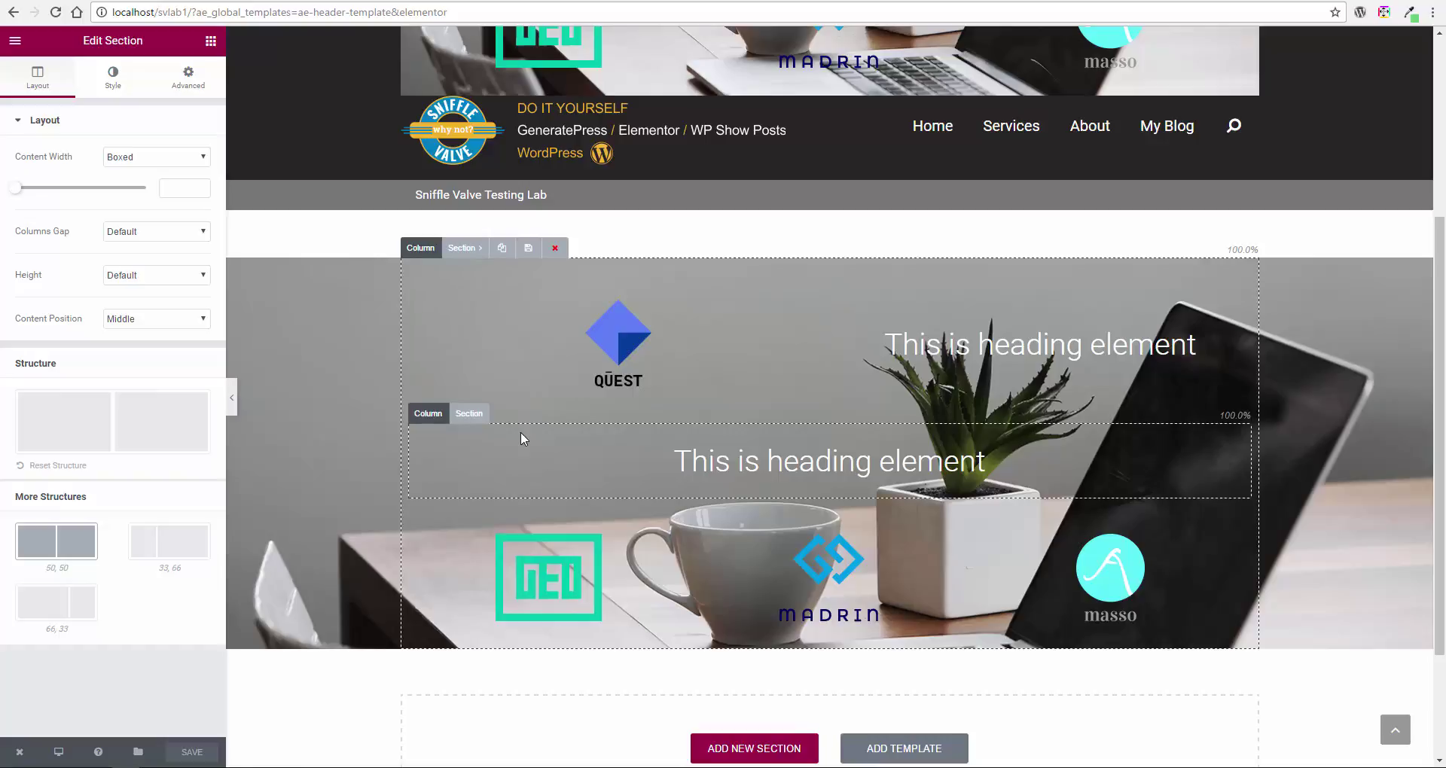
pyautogui.scroll(-2, 521, 433)
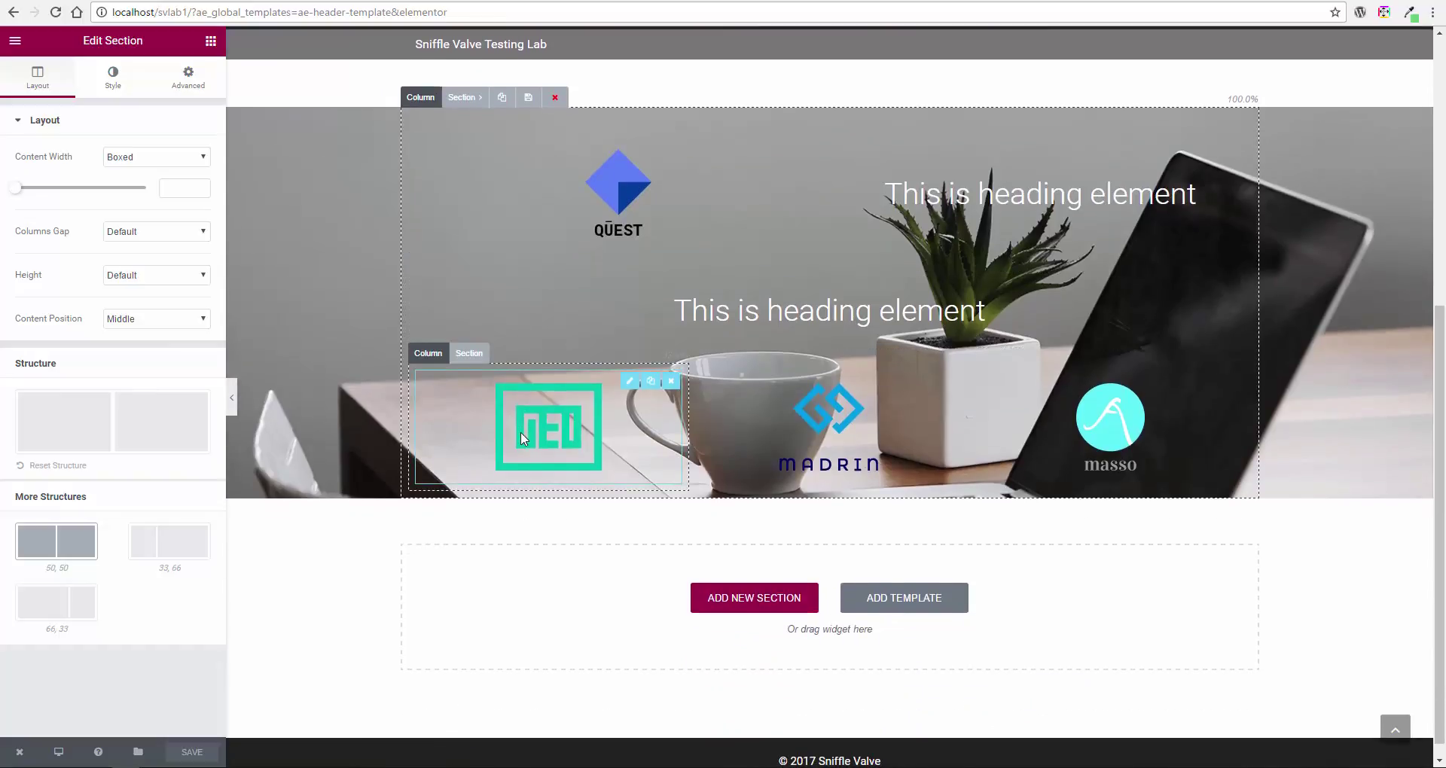